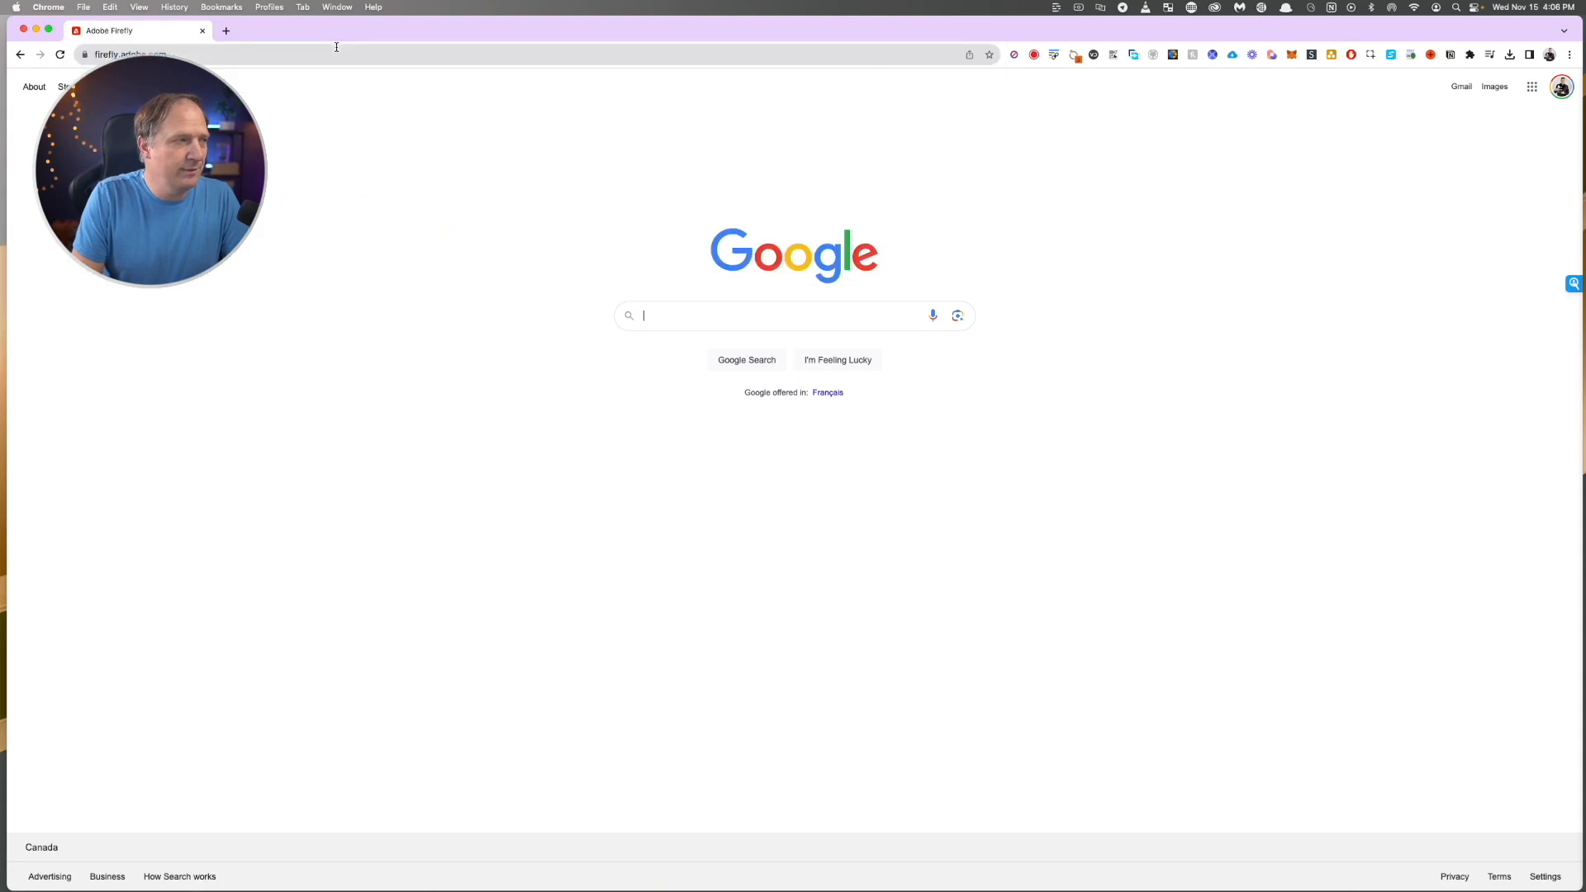
type("Iridescent organic")
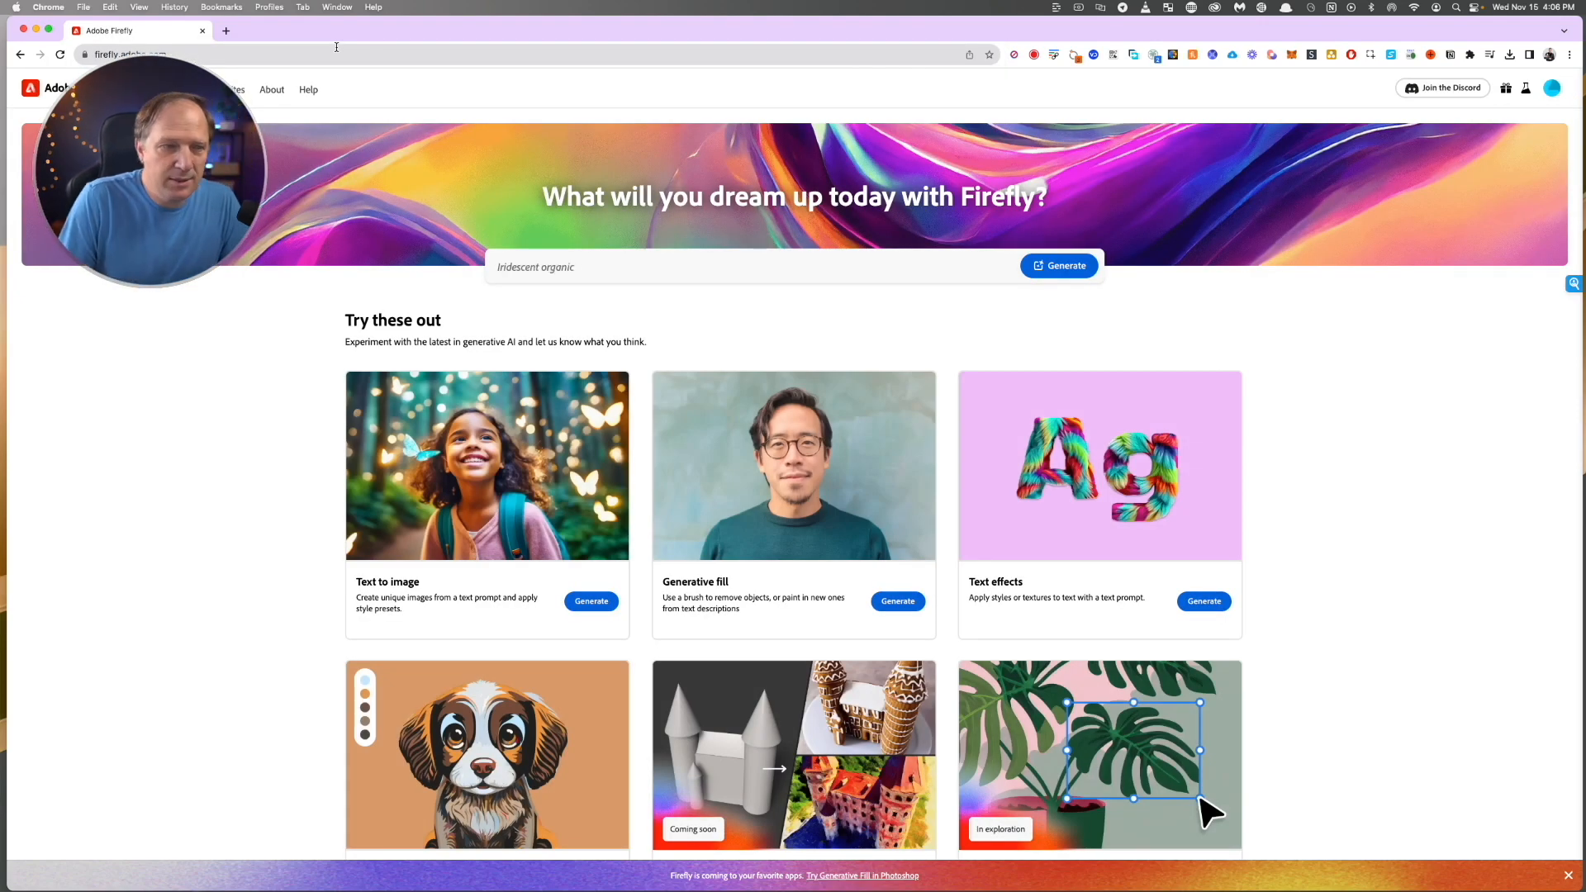
type(" shapes with soft movement and")
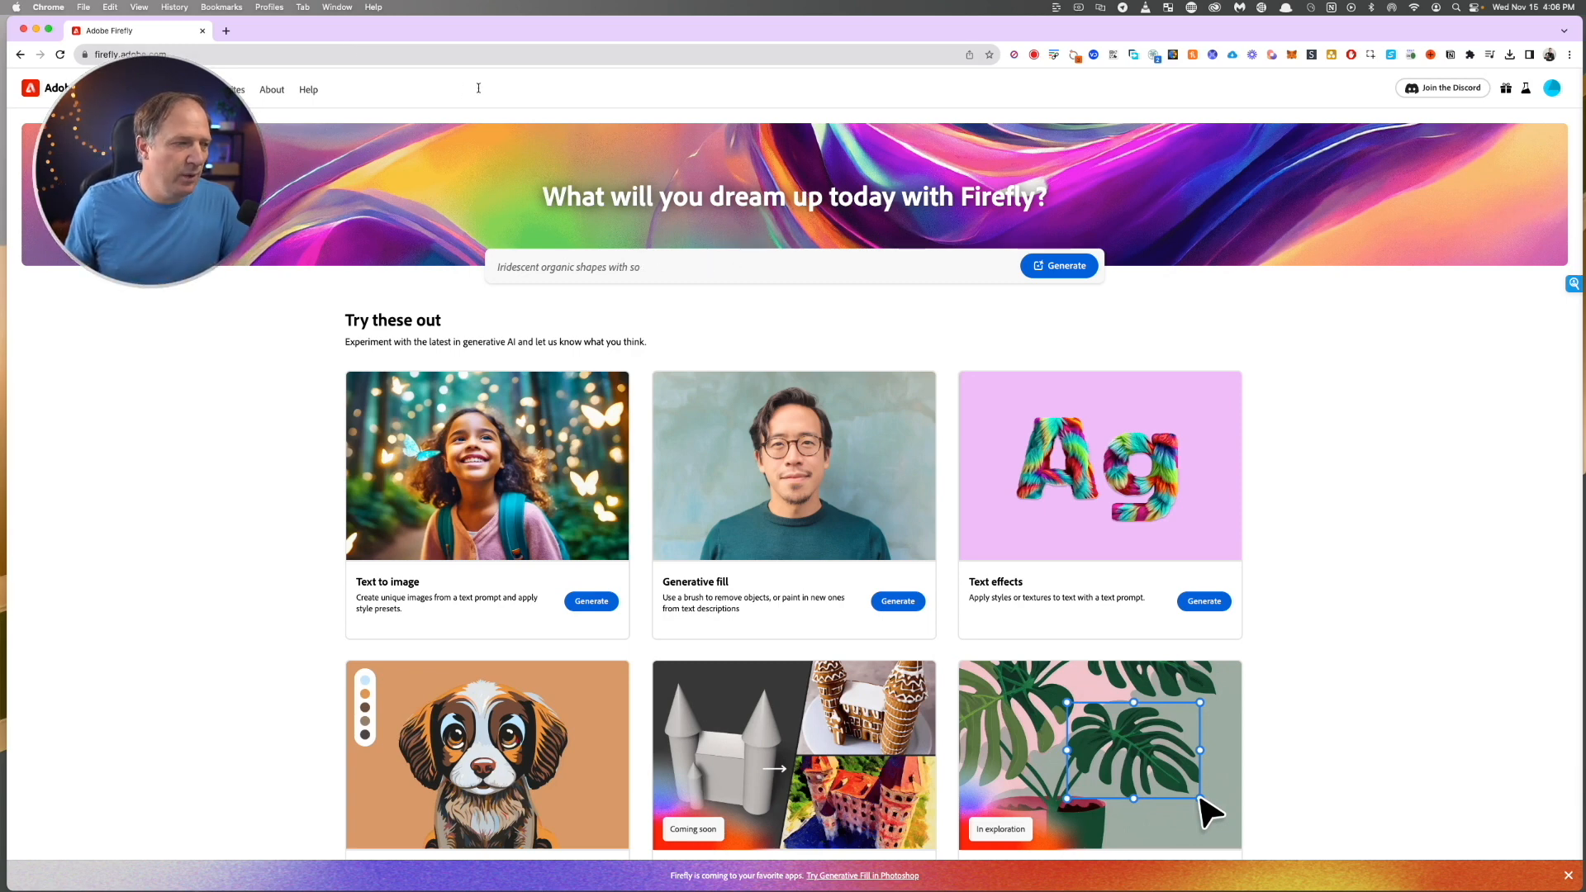
- Generate images from the prompt "light blue and purple background, smooth blurred lines, water color style"
left_click(650, 268)
triple_click(785, 269)
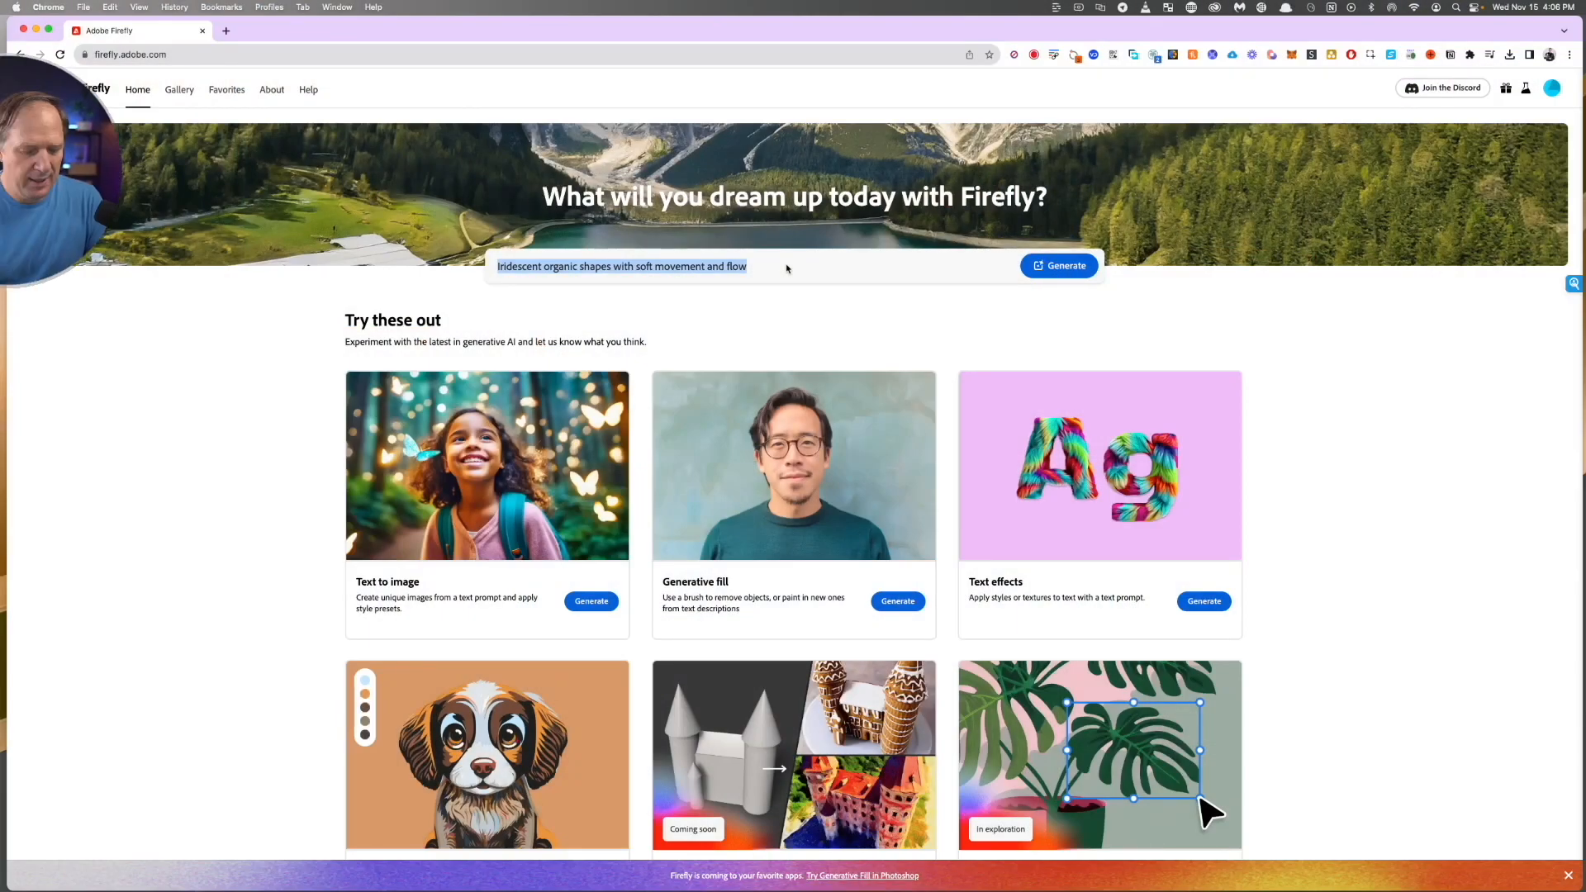
type("light")
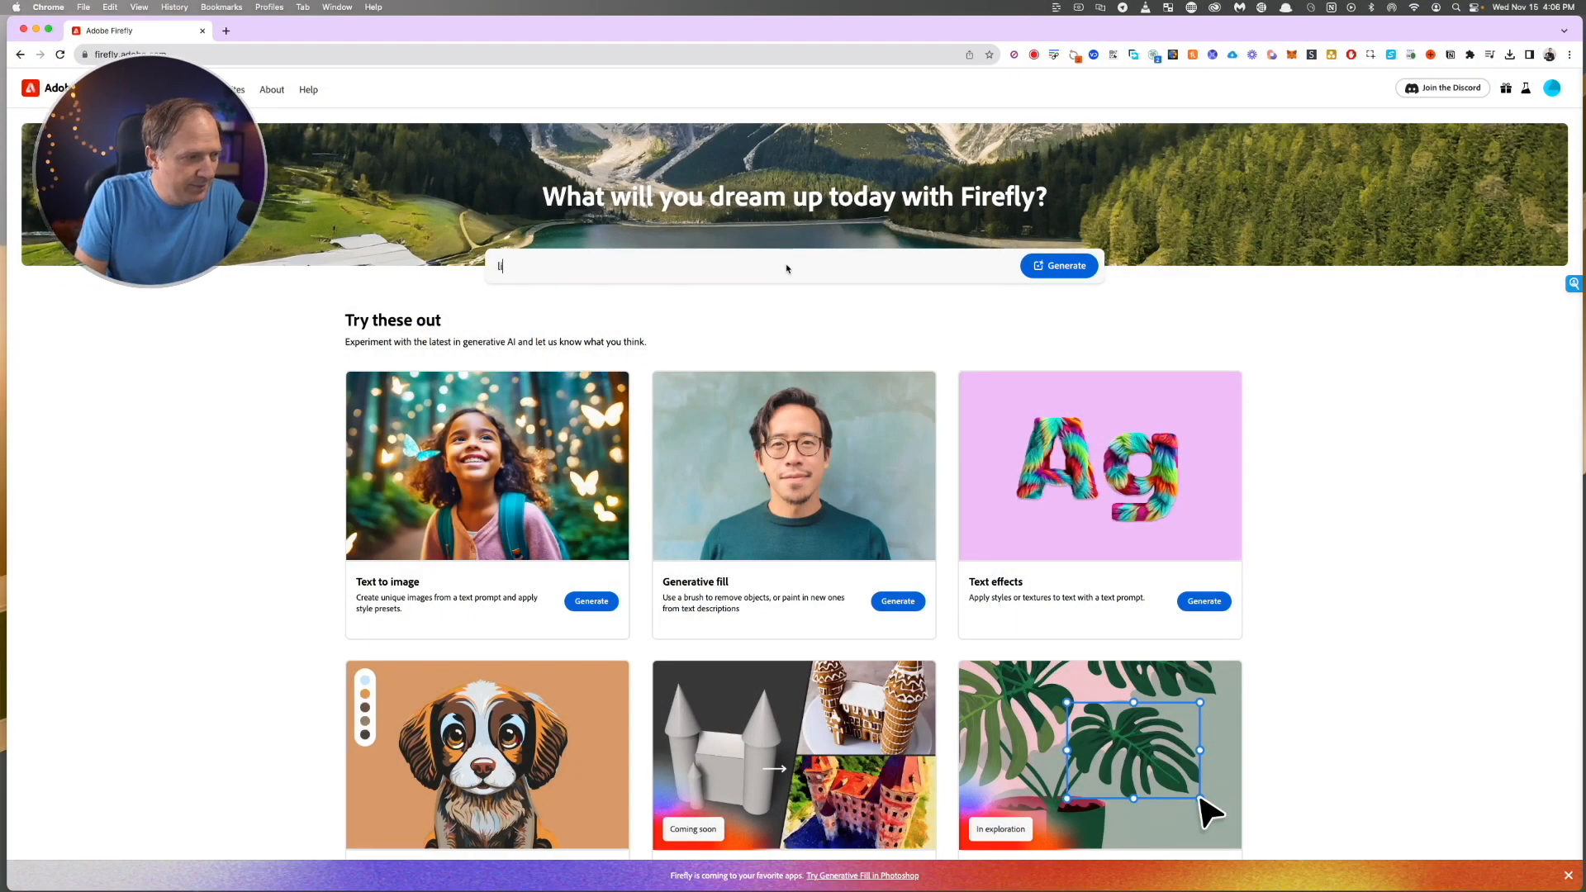
type(" blue and purple")
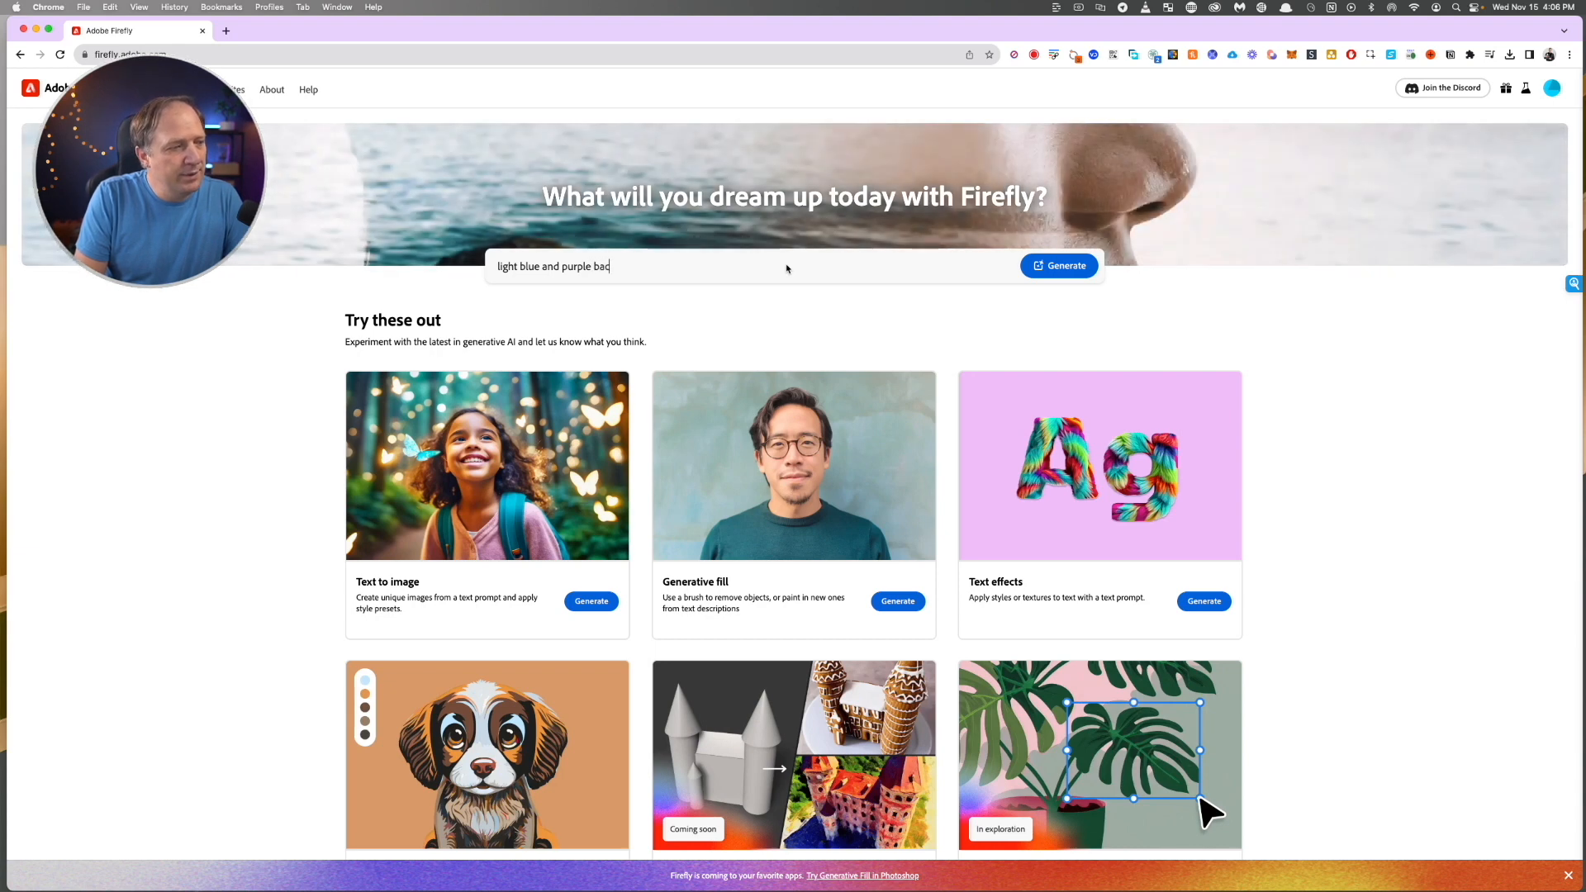
type("background")
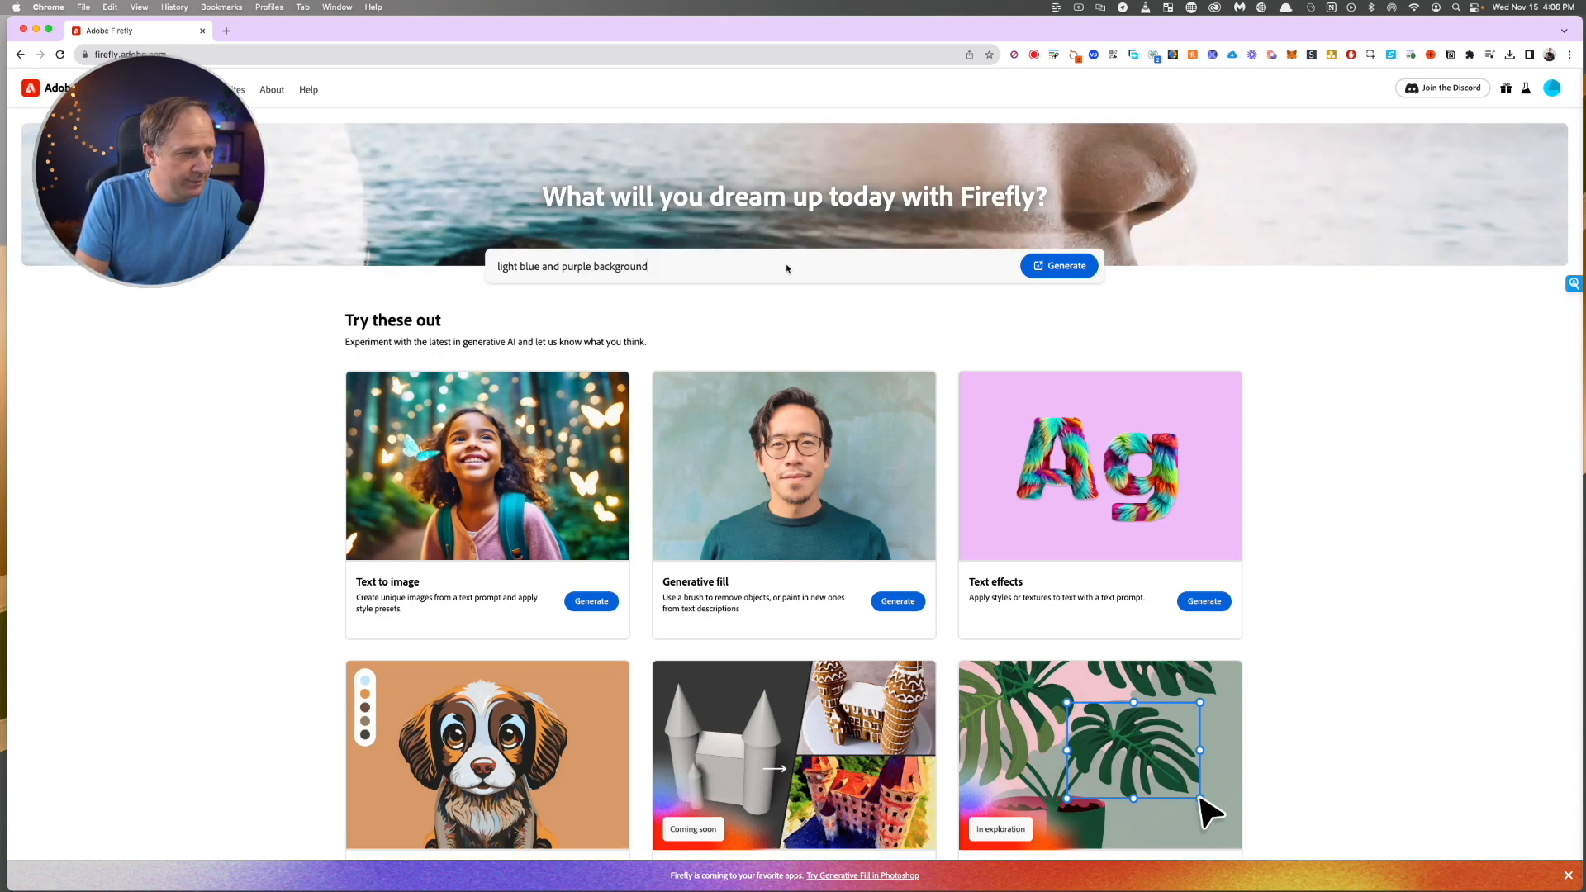
type(", smooth blurred l")
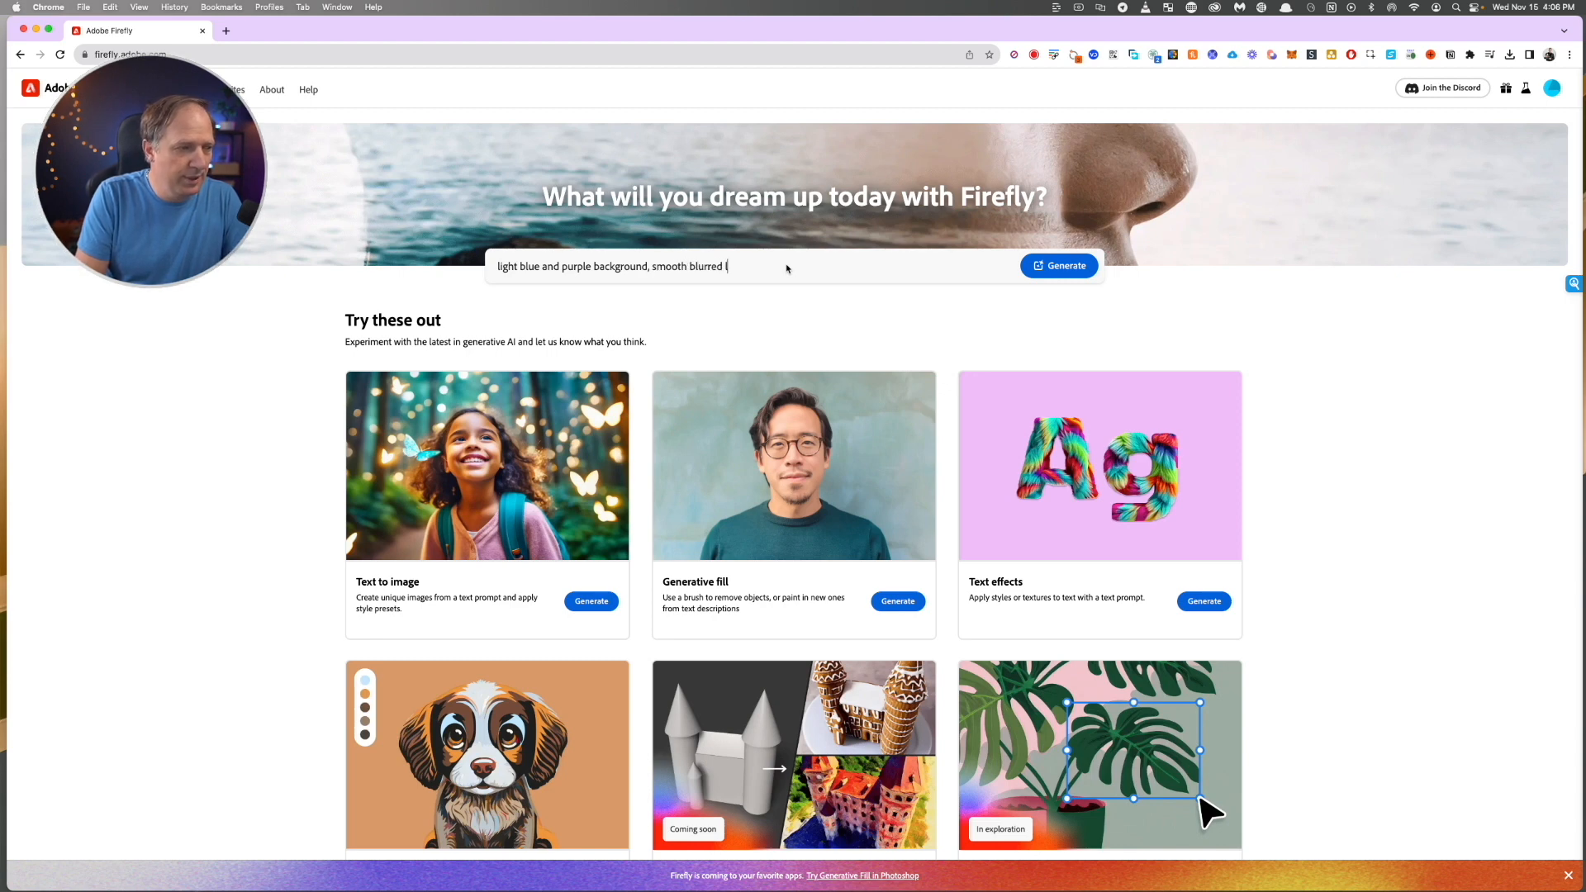
type("ines, water")
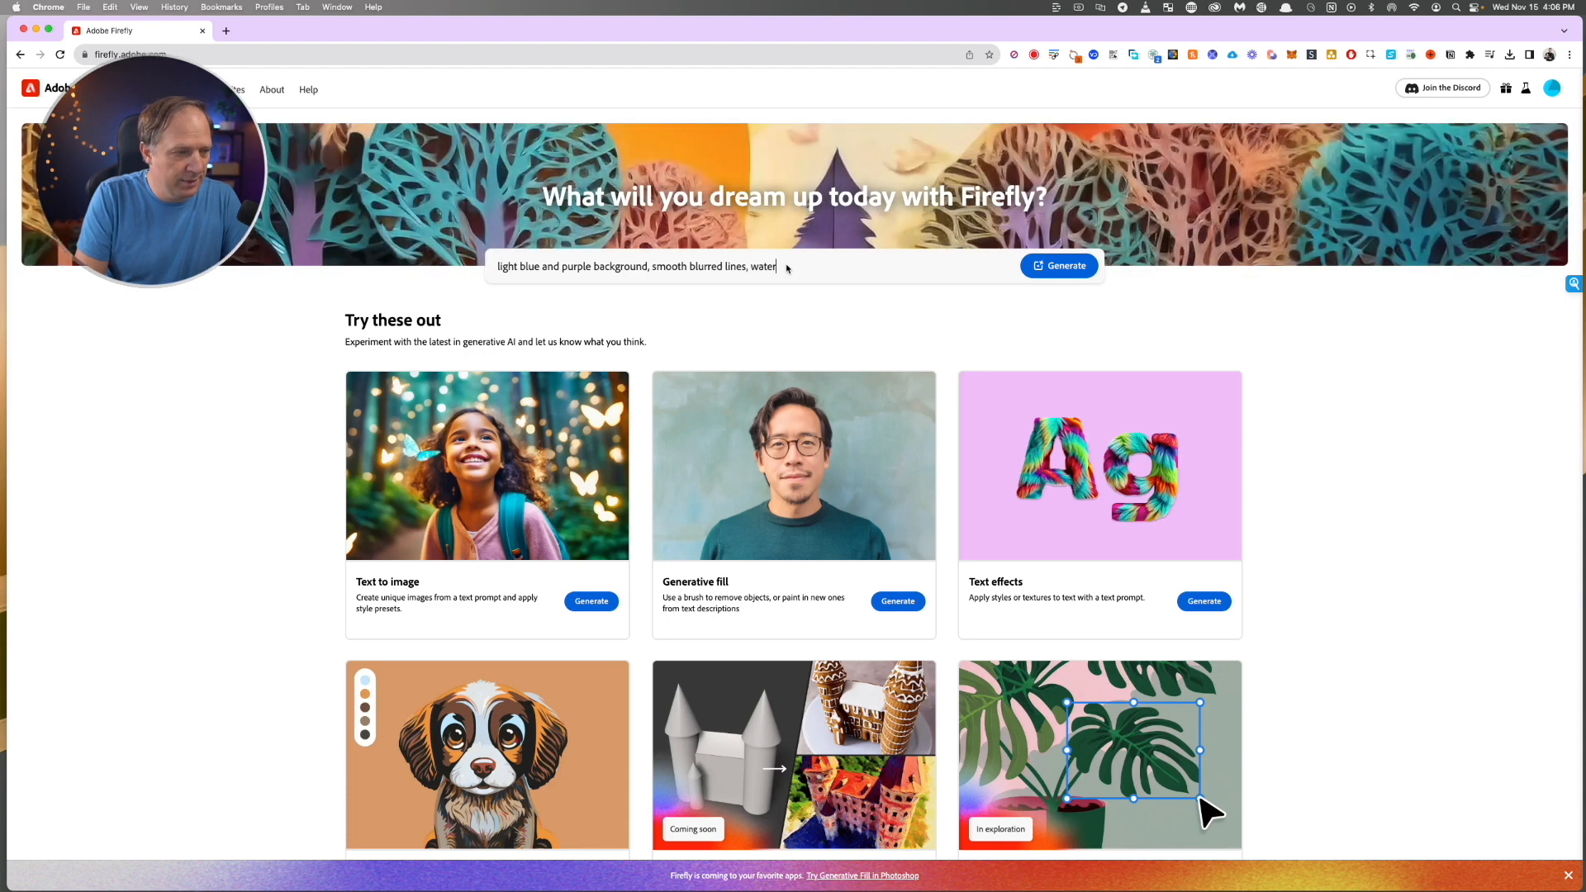
type(" color style")
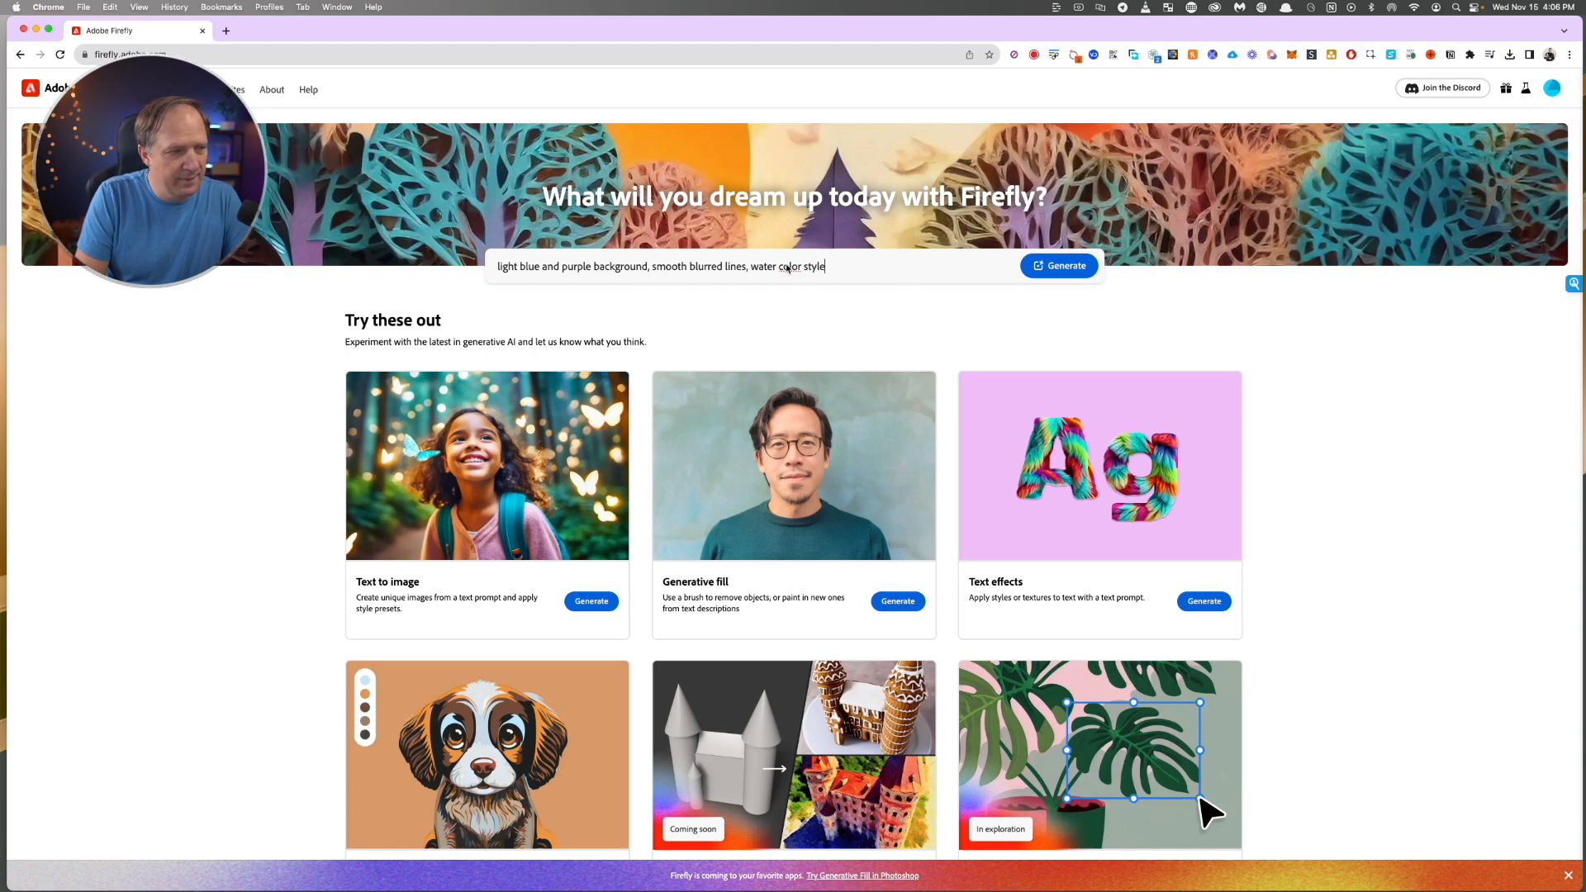
key("Return")
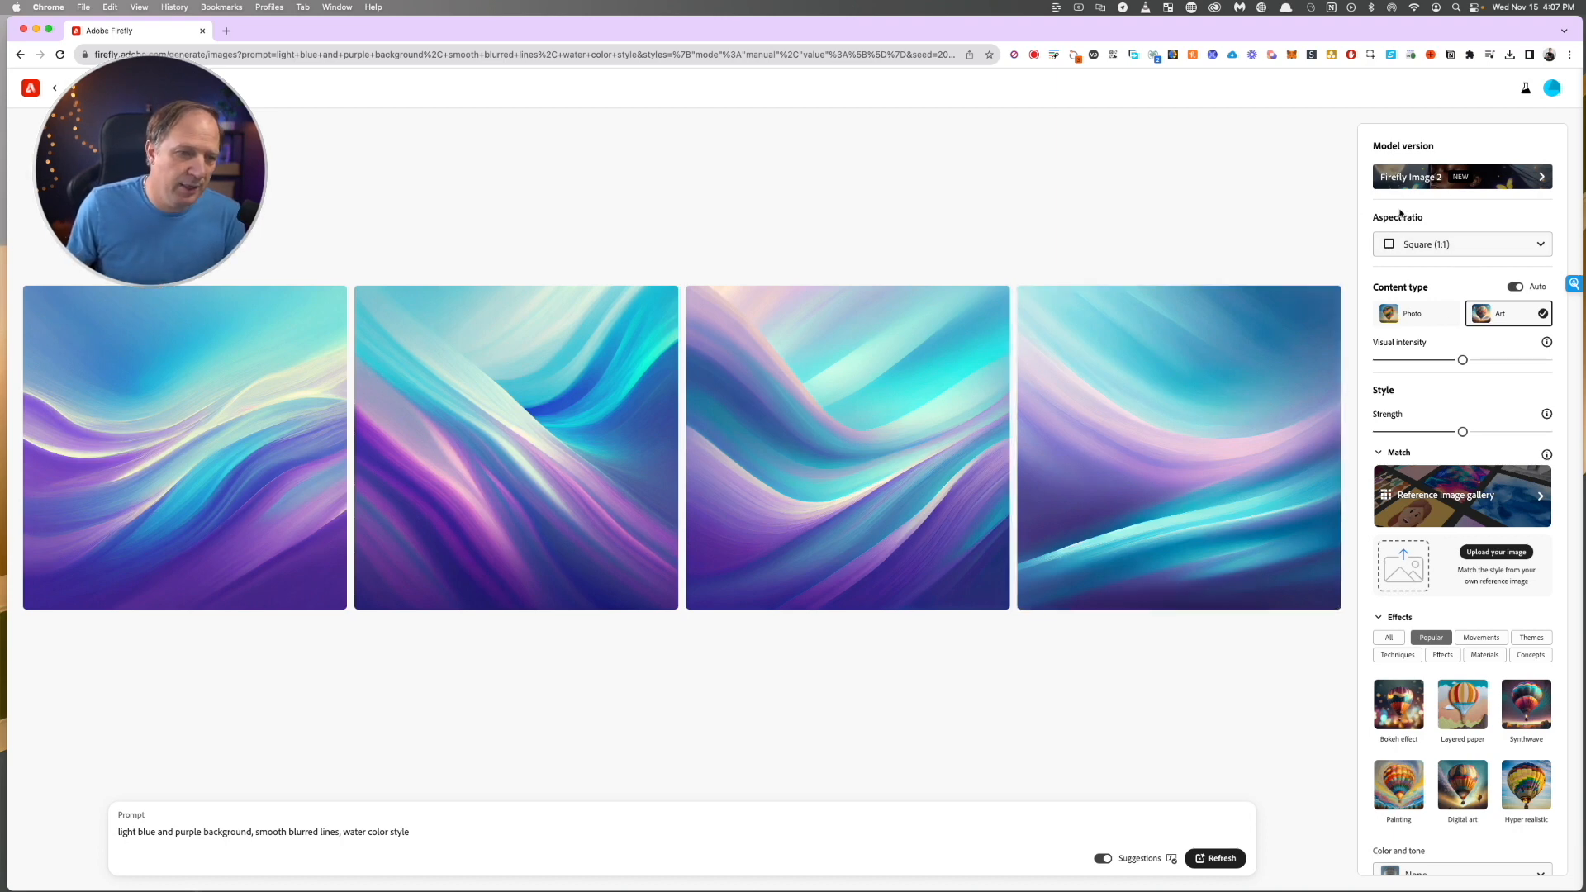
- Regenerate the images in the Widescreen (16:9) aspect ratio with a slightly lower visual intensity
left_click(1461, 244)
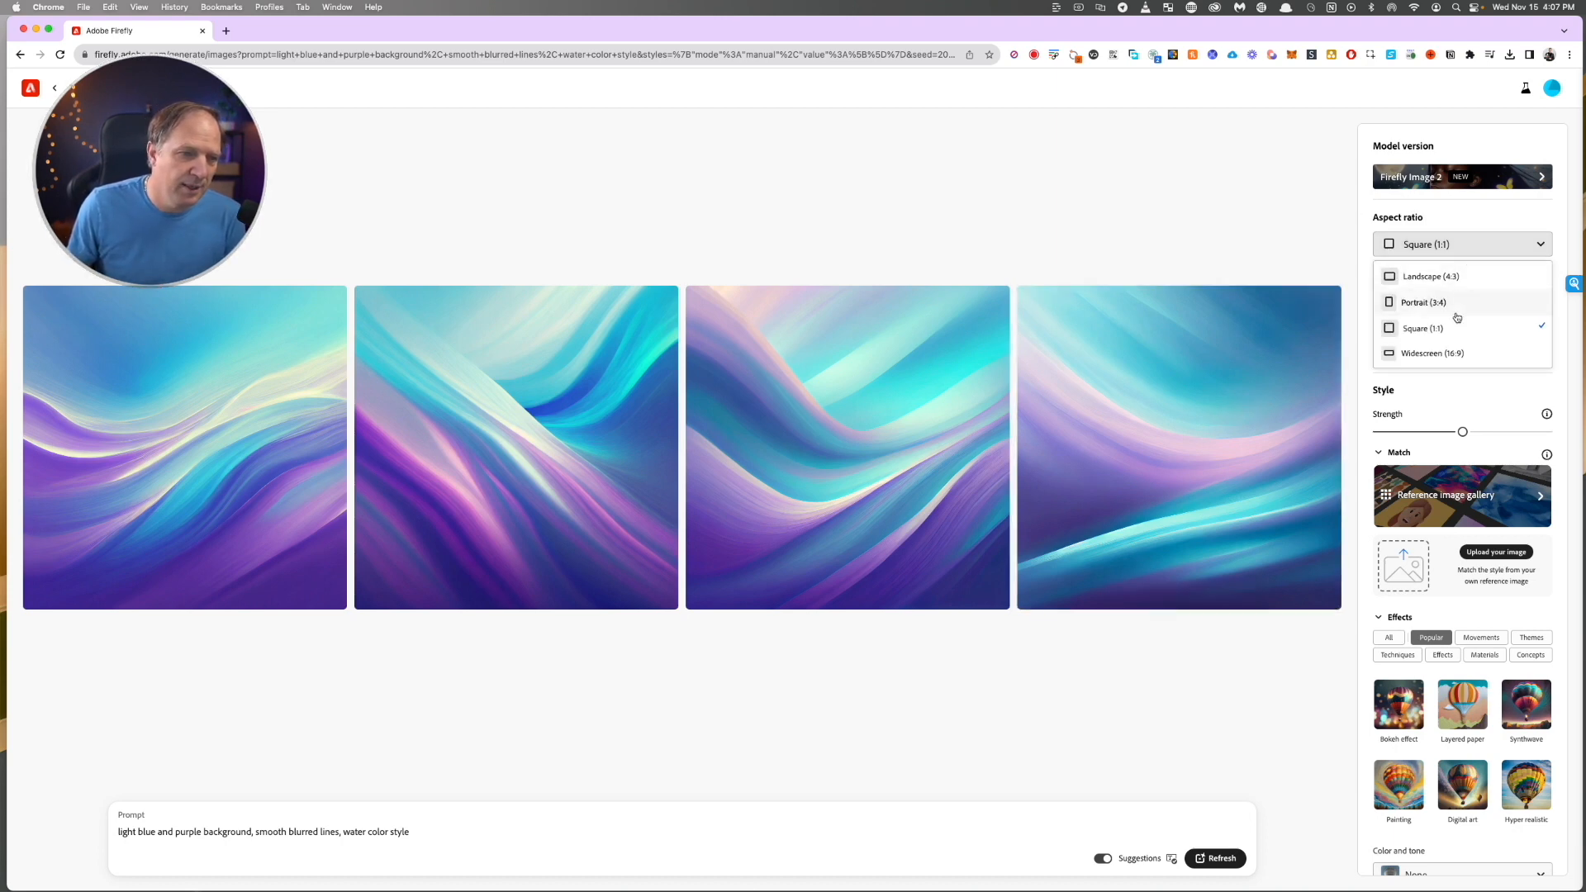
left_click(1439, 355)
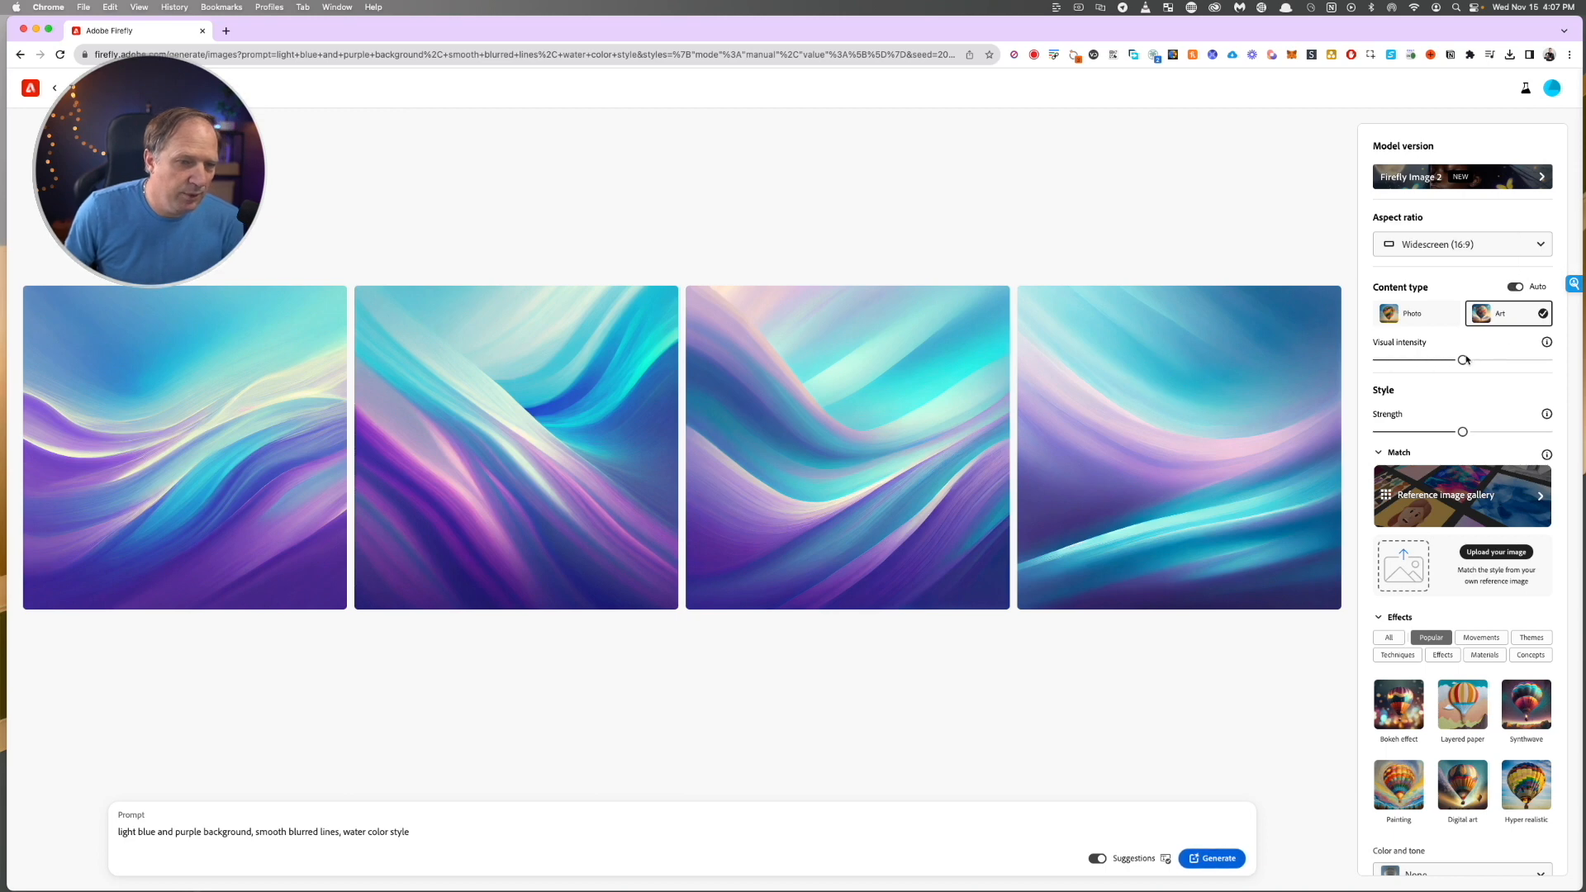
left_click_drag(1462, 360, 1441, 360)
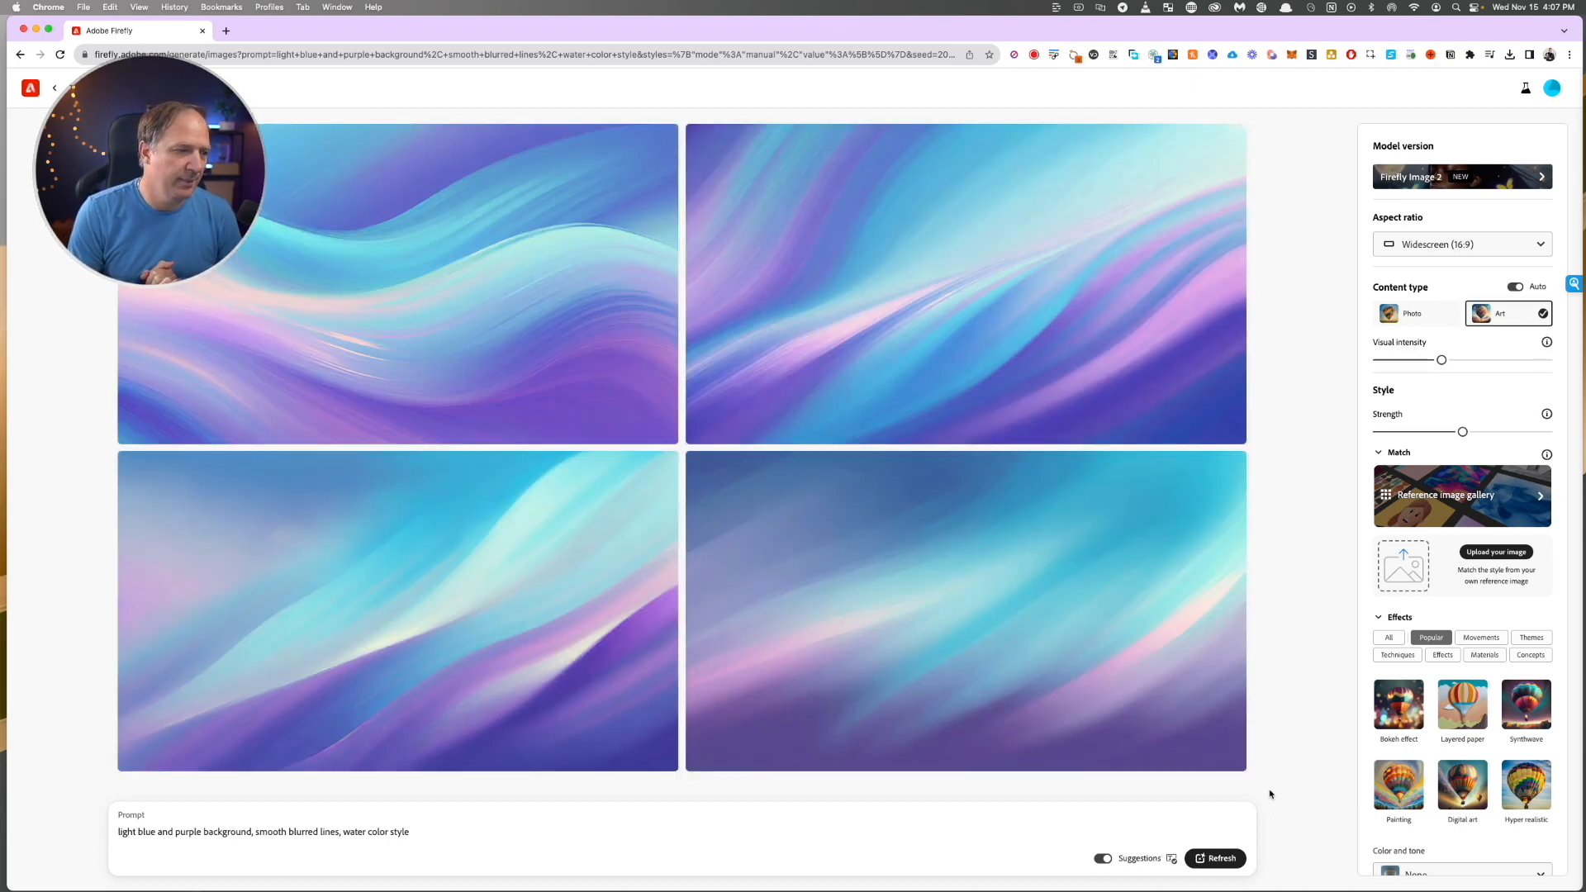
- Save the fourth generated image to favorites and download it to the Social Meedia folder
left_click(1232, 465)
left_click(1008, 592)
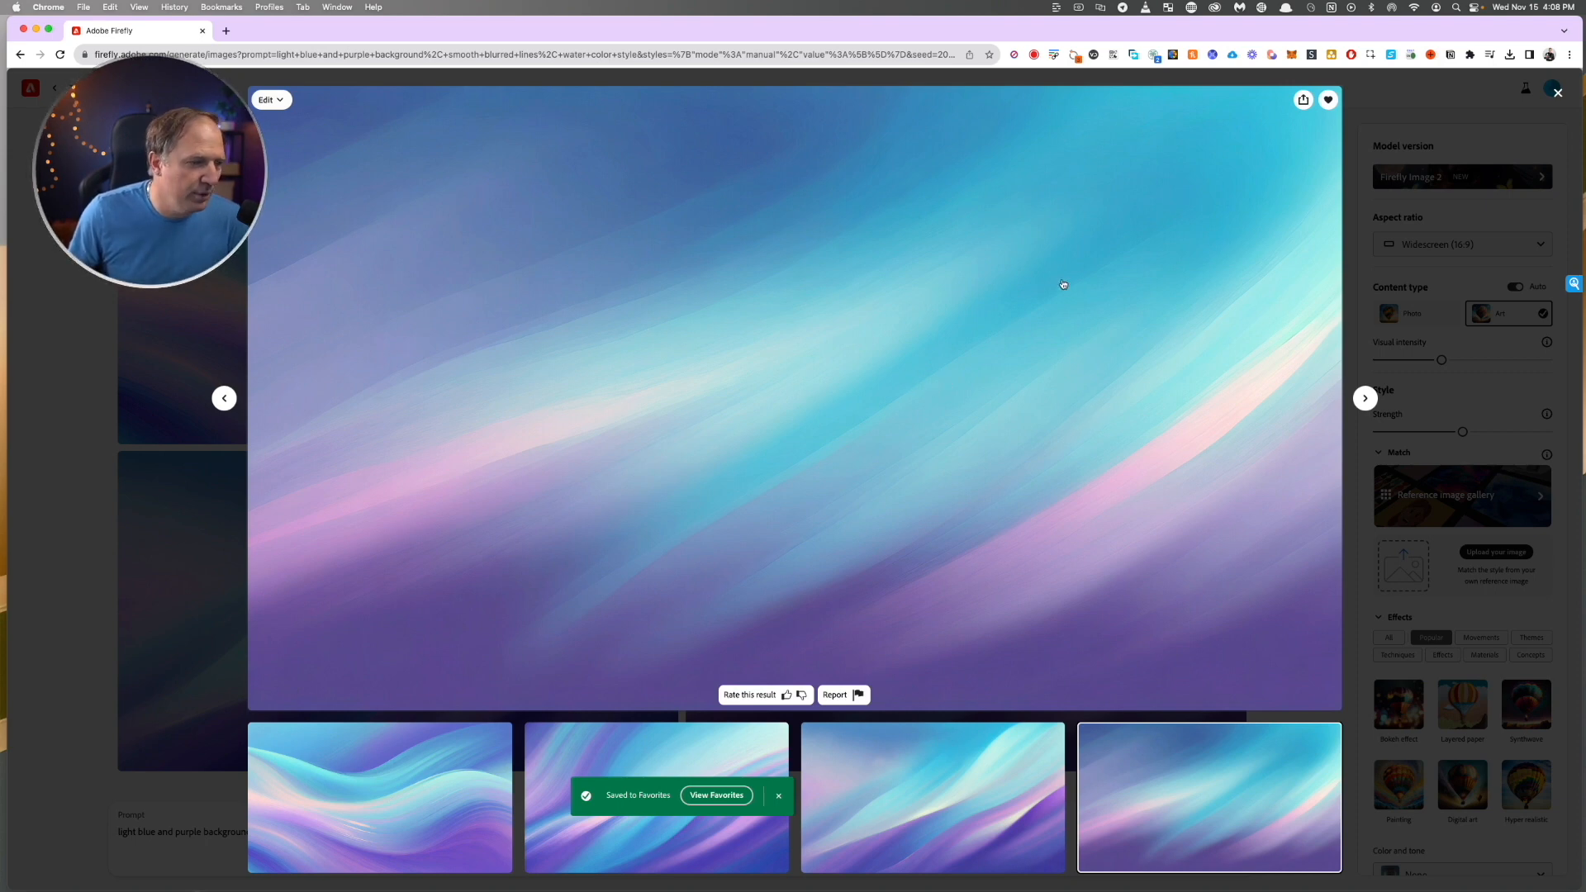
left_click(1303, 99)
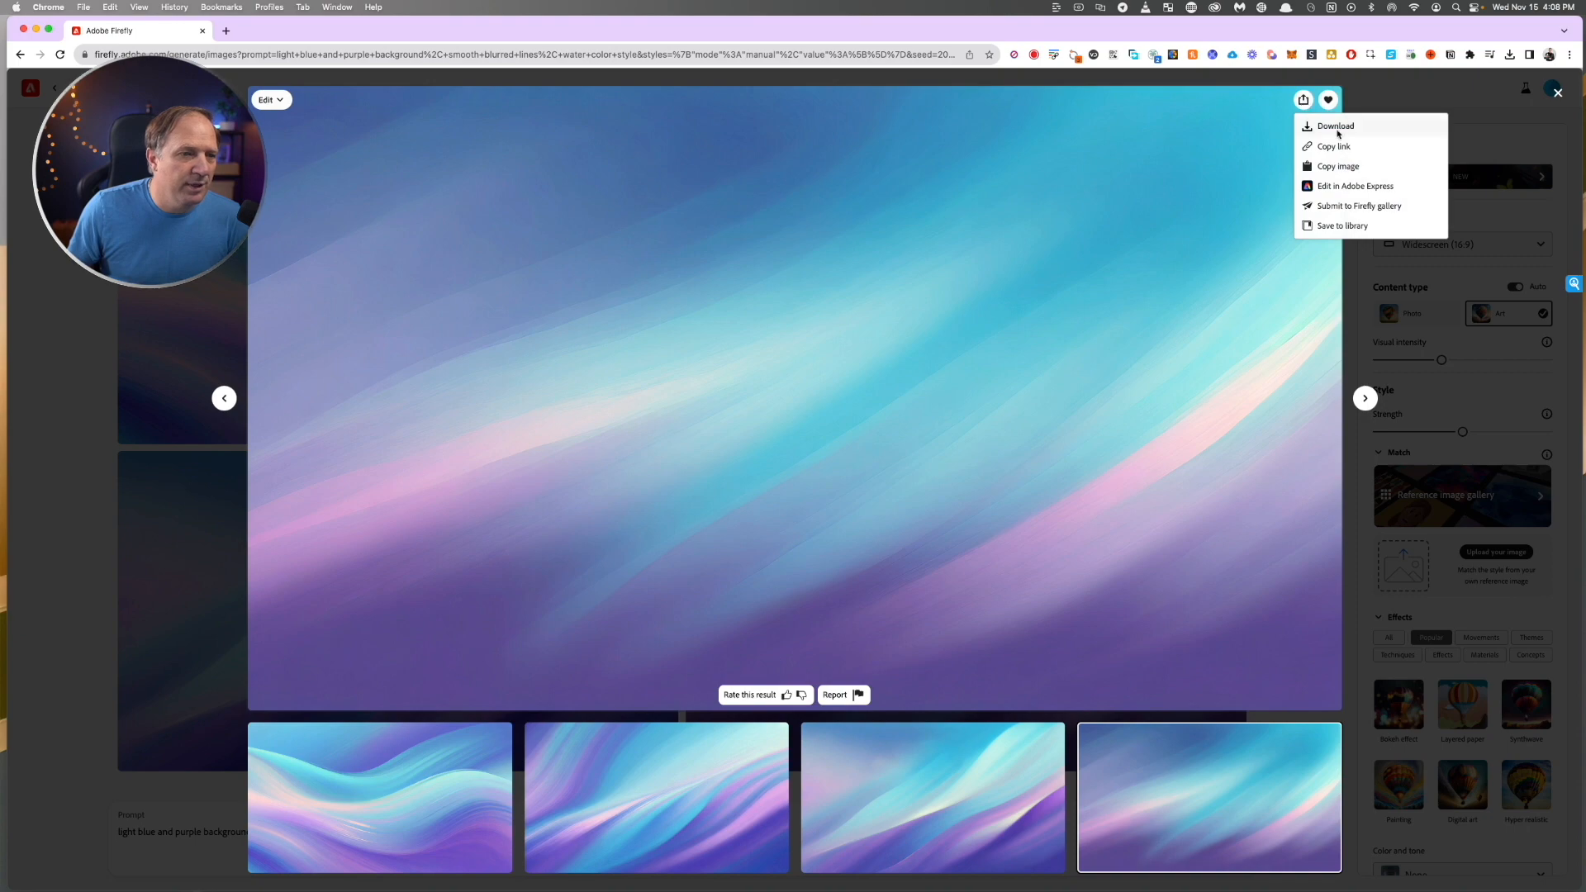
left_click(1329, 127)
left_click(925, 639)
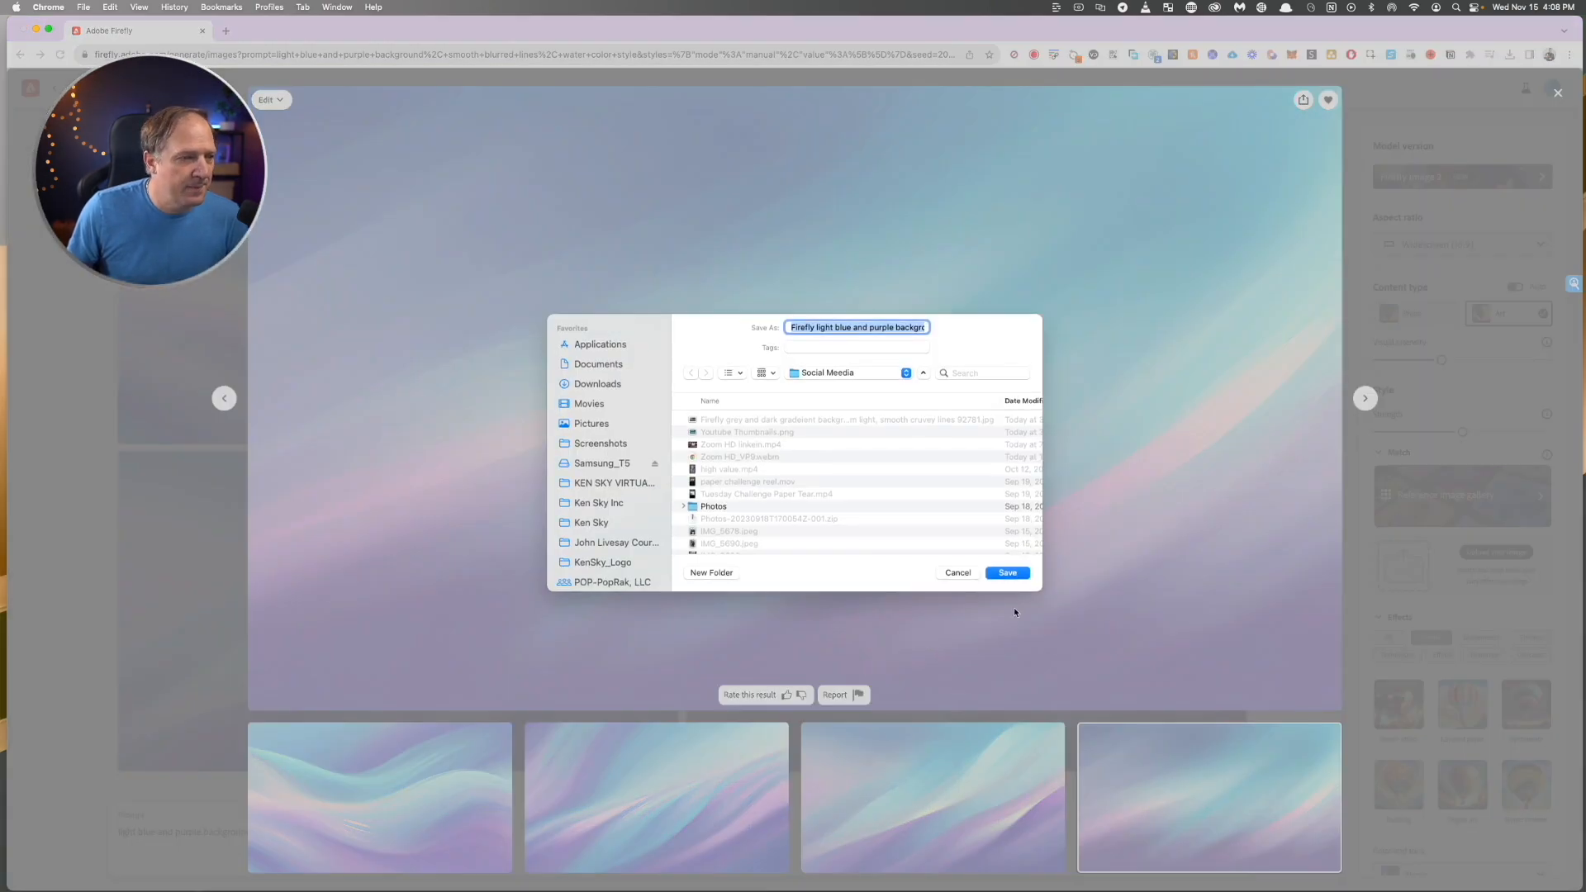
left_click(1011, 575)
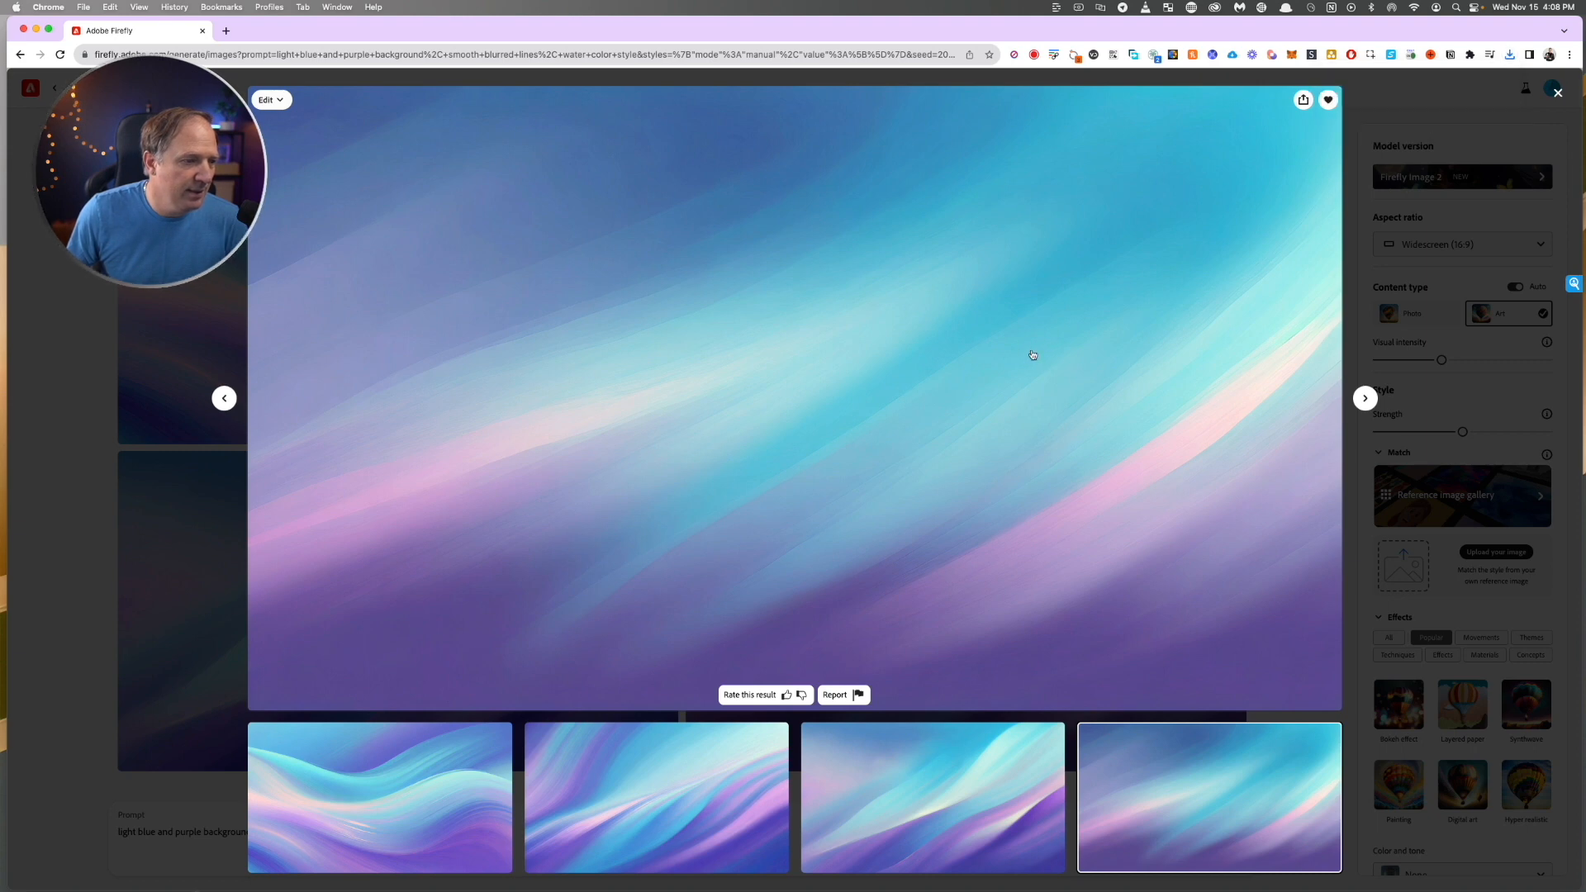
- Open the image in Adobe Express for adding text and place the text "HOW TO MAKE" centred near the image's upper edge
left_click(272, 106)
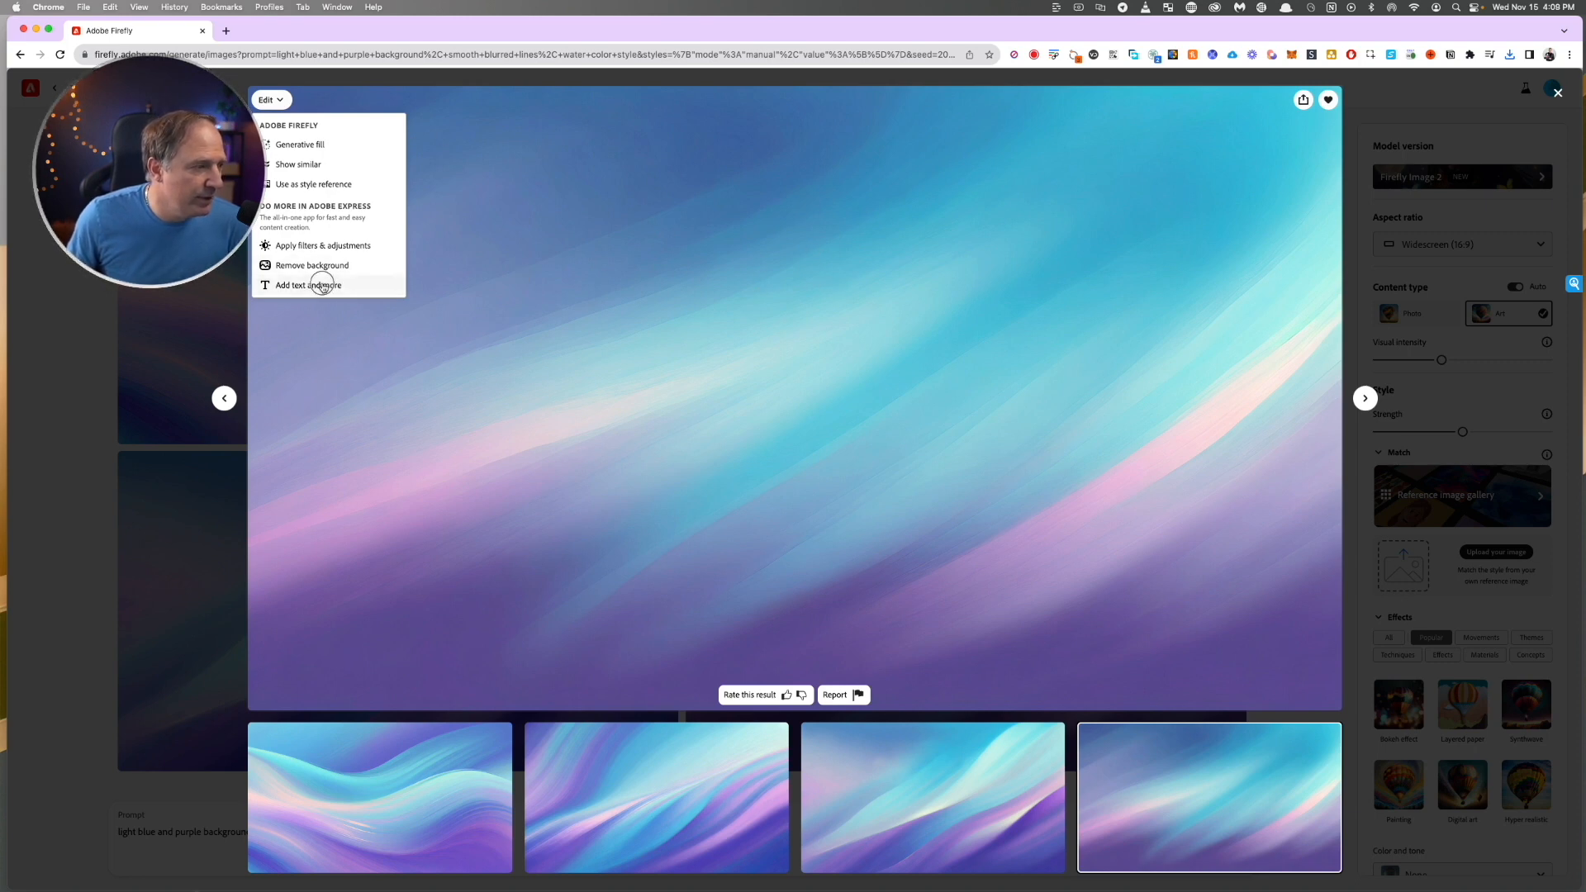
left_click(323, 285)
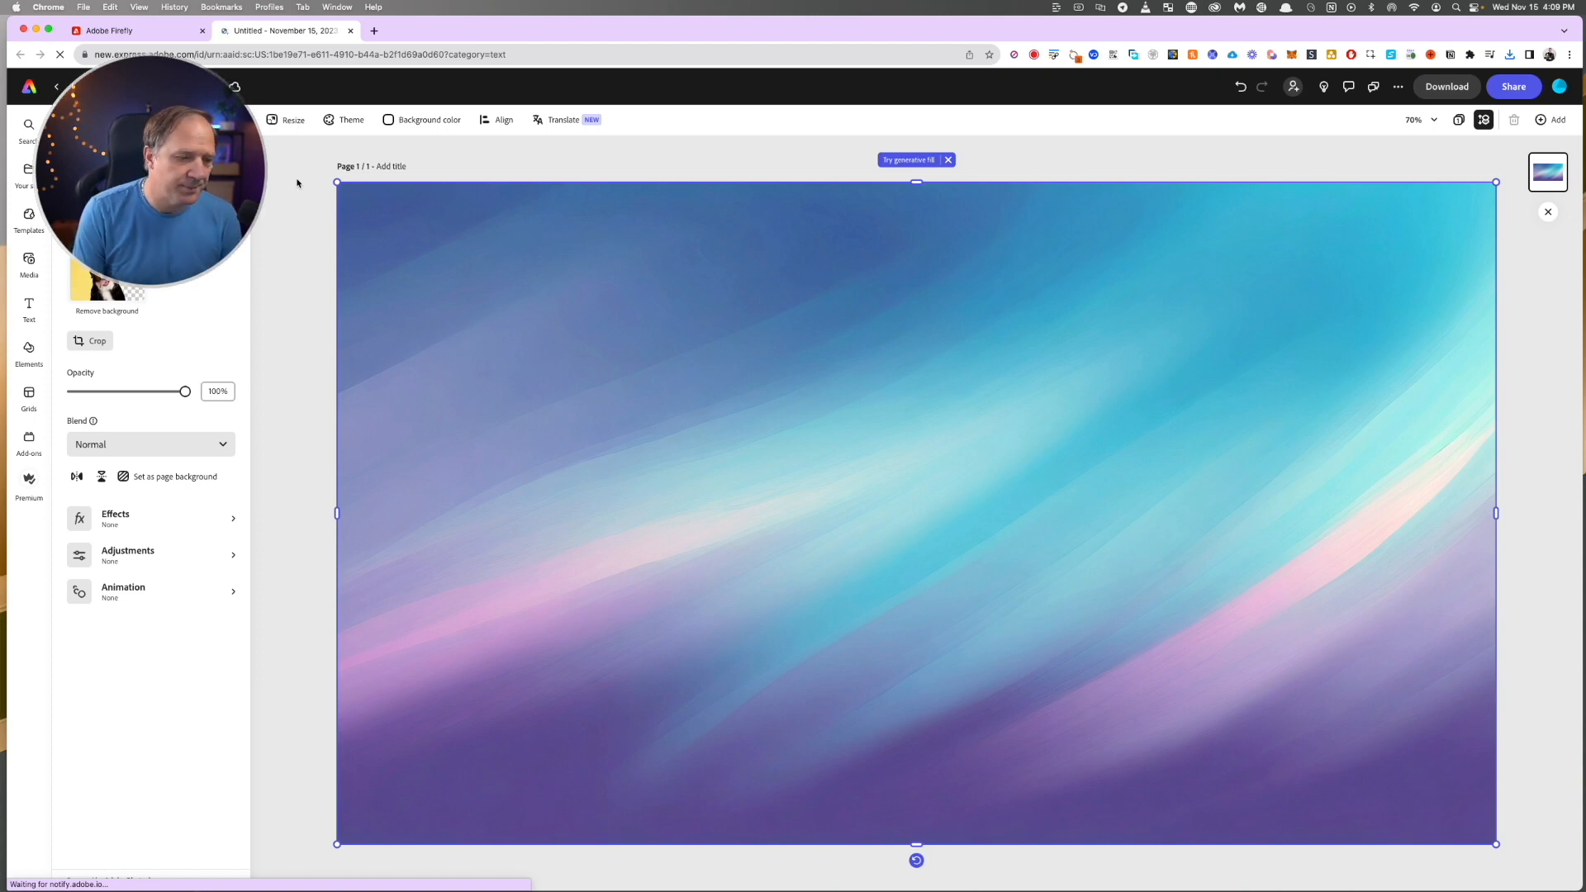
left_click(29, 305)
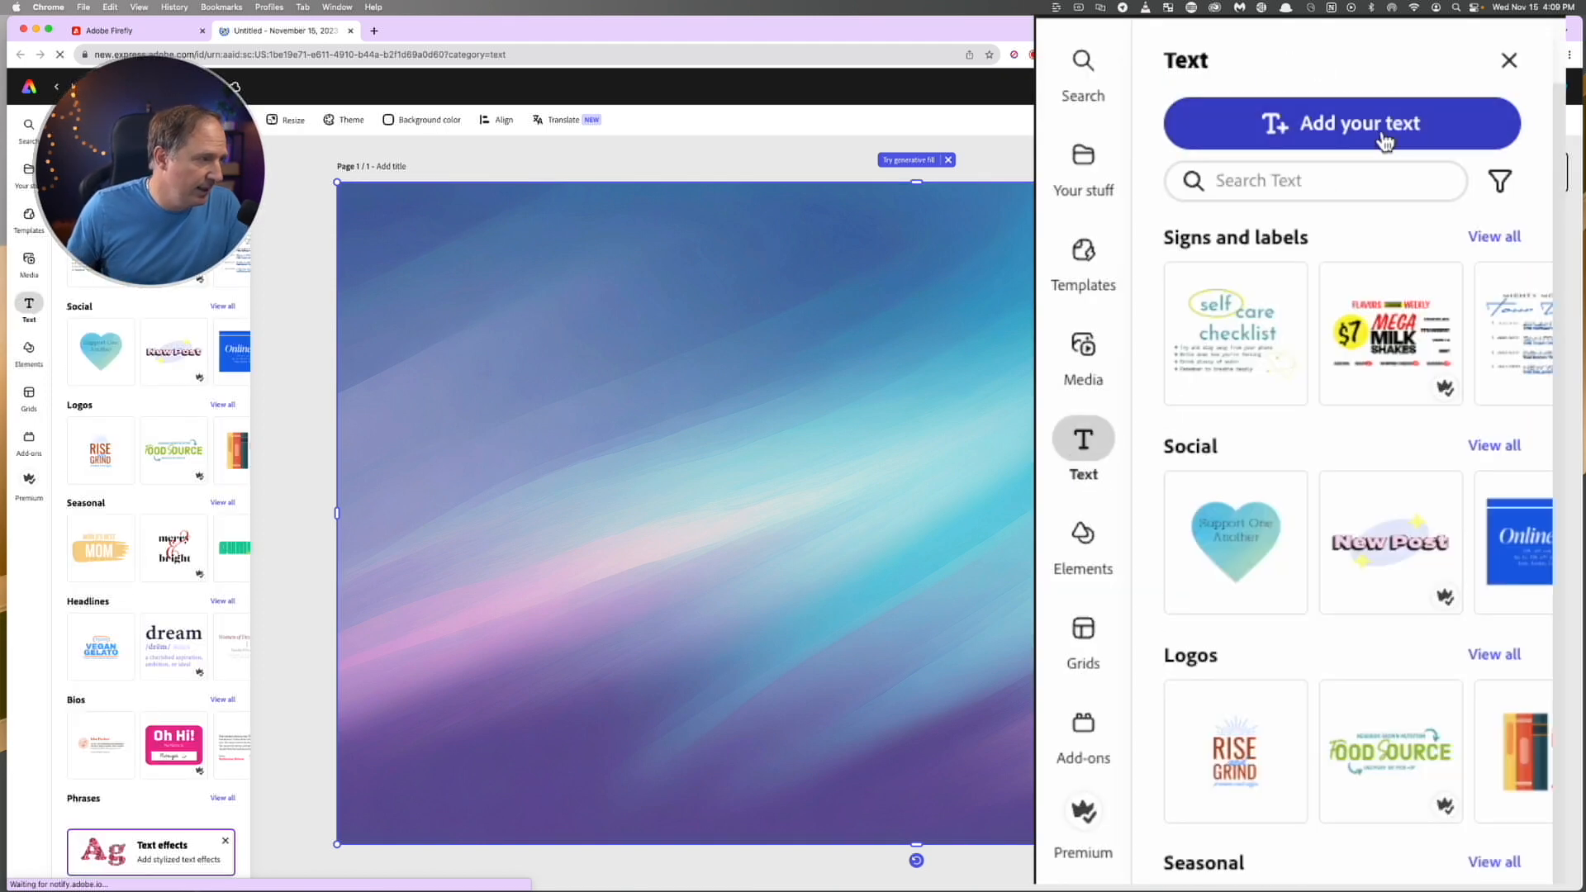
left_click(171, 163)
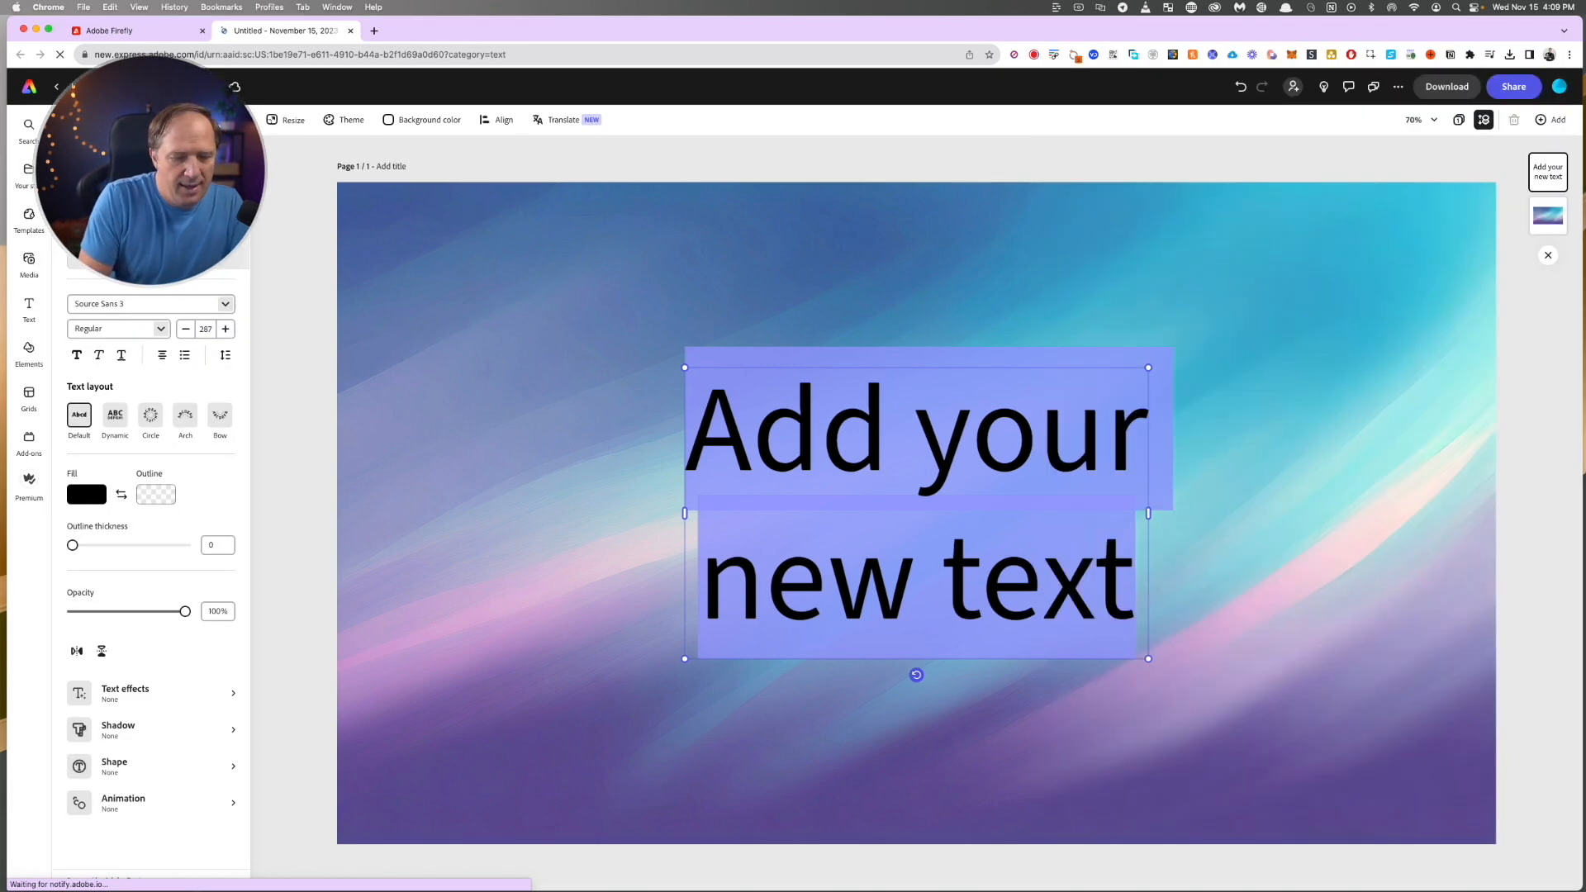
type("HOW TO MAKE")
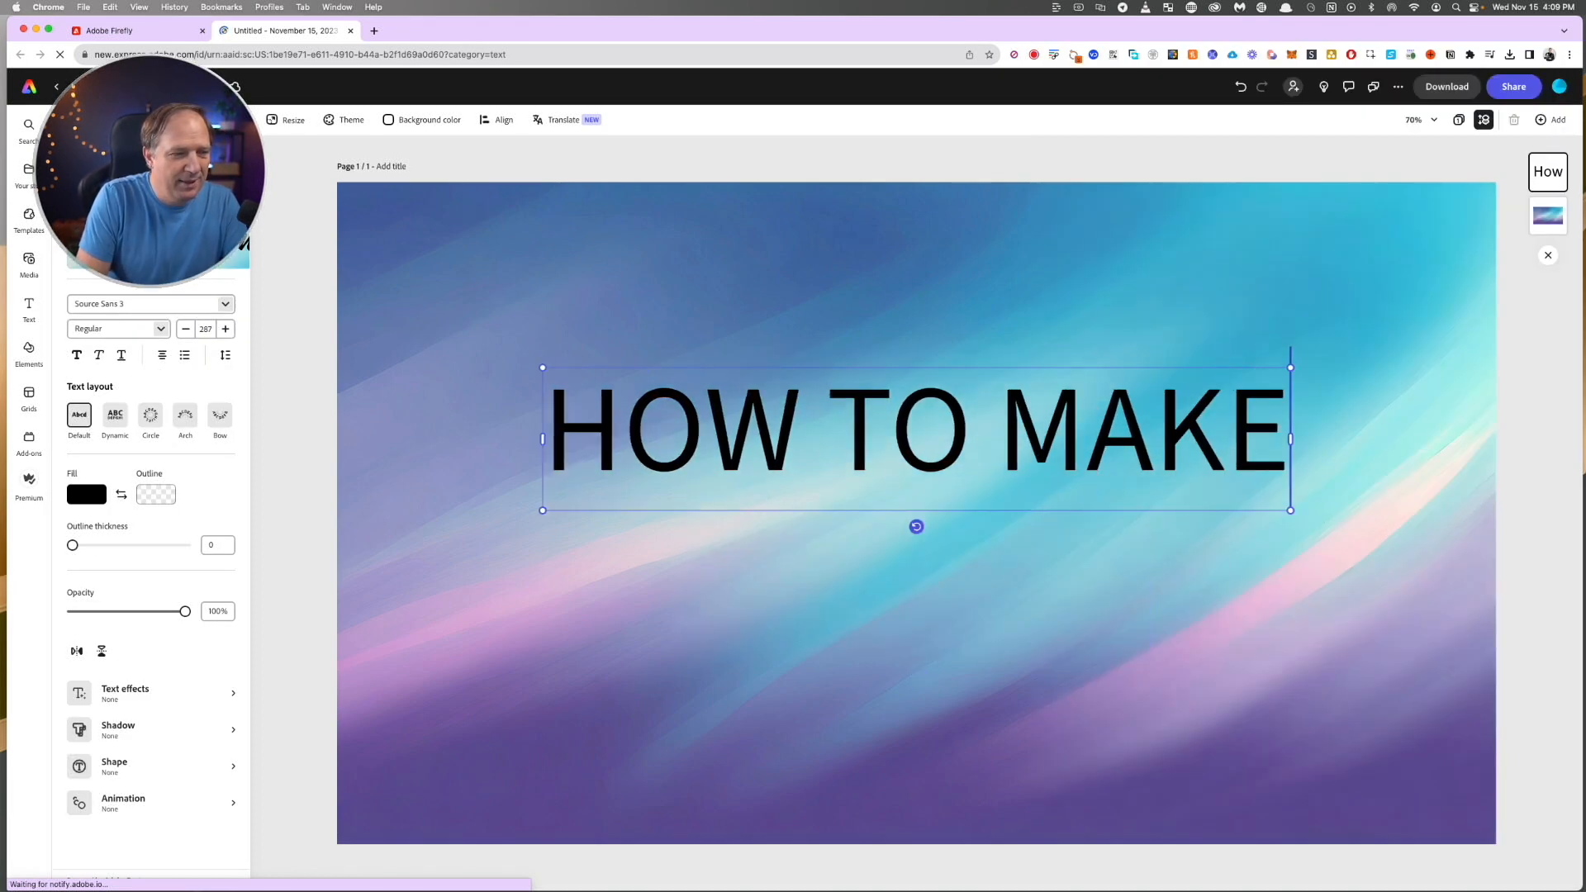
left_click_drag(932, 456, 932, 345)
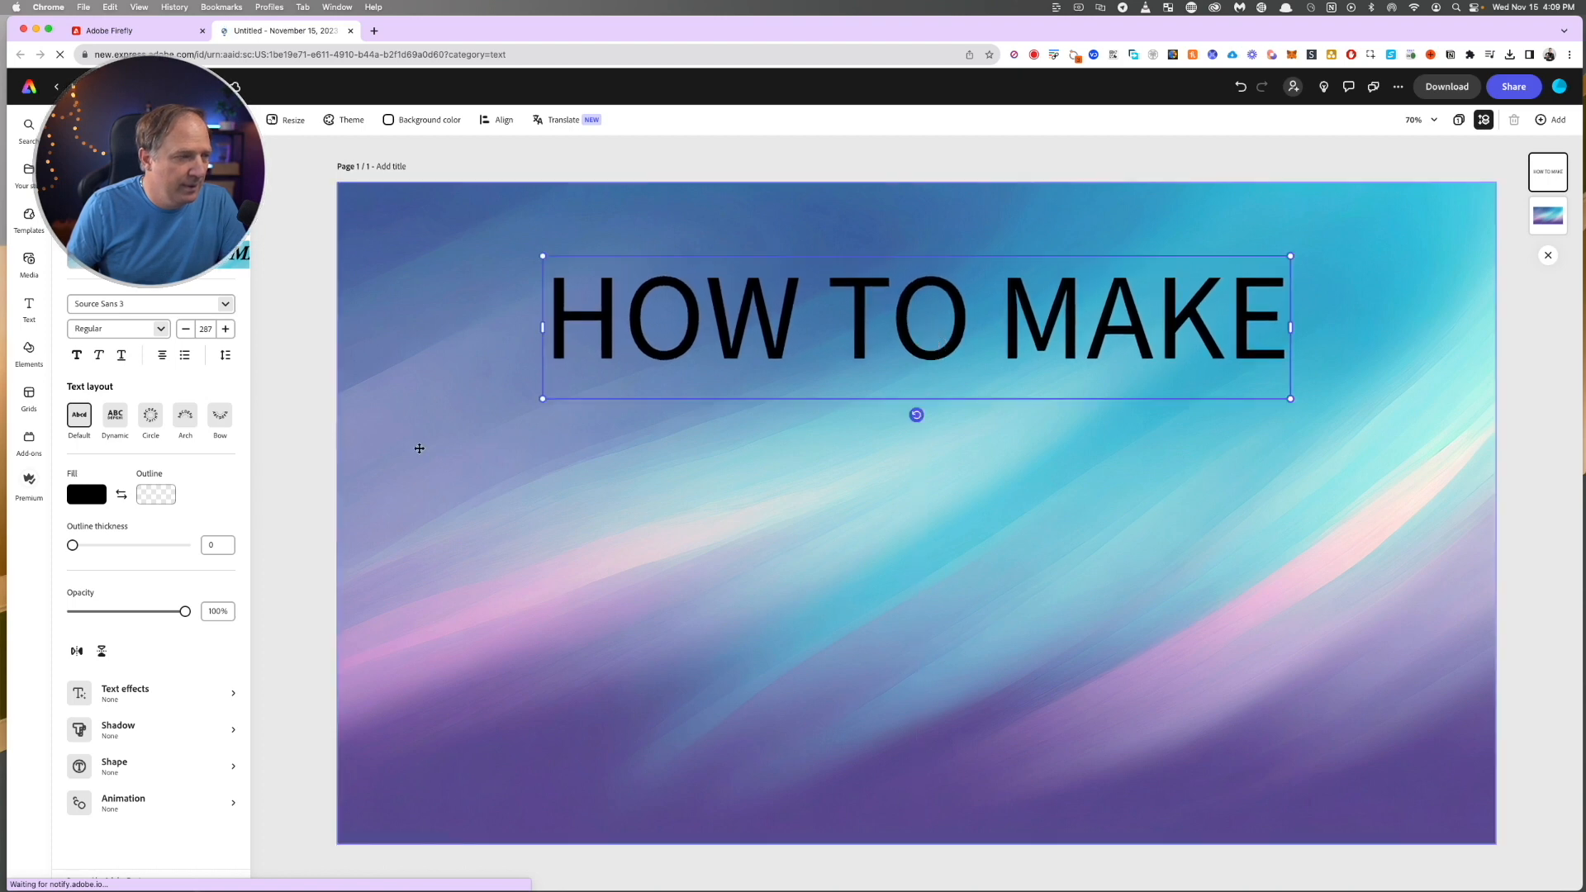
- Add "THUMBNAILS" and "WITH" as two separate text lines beneath "HOW TO MAKE"
left_click(29, 308)
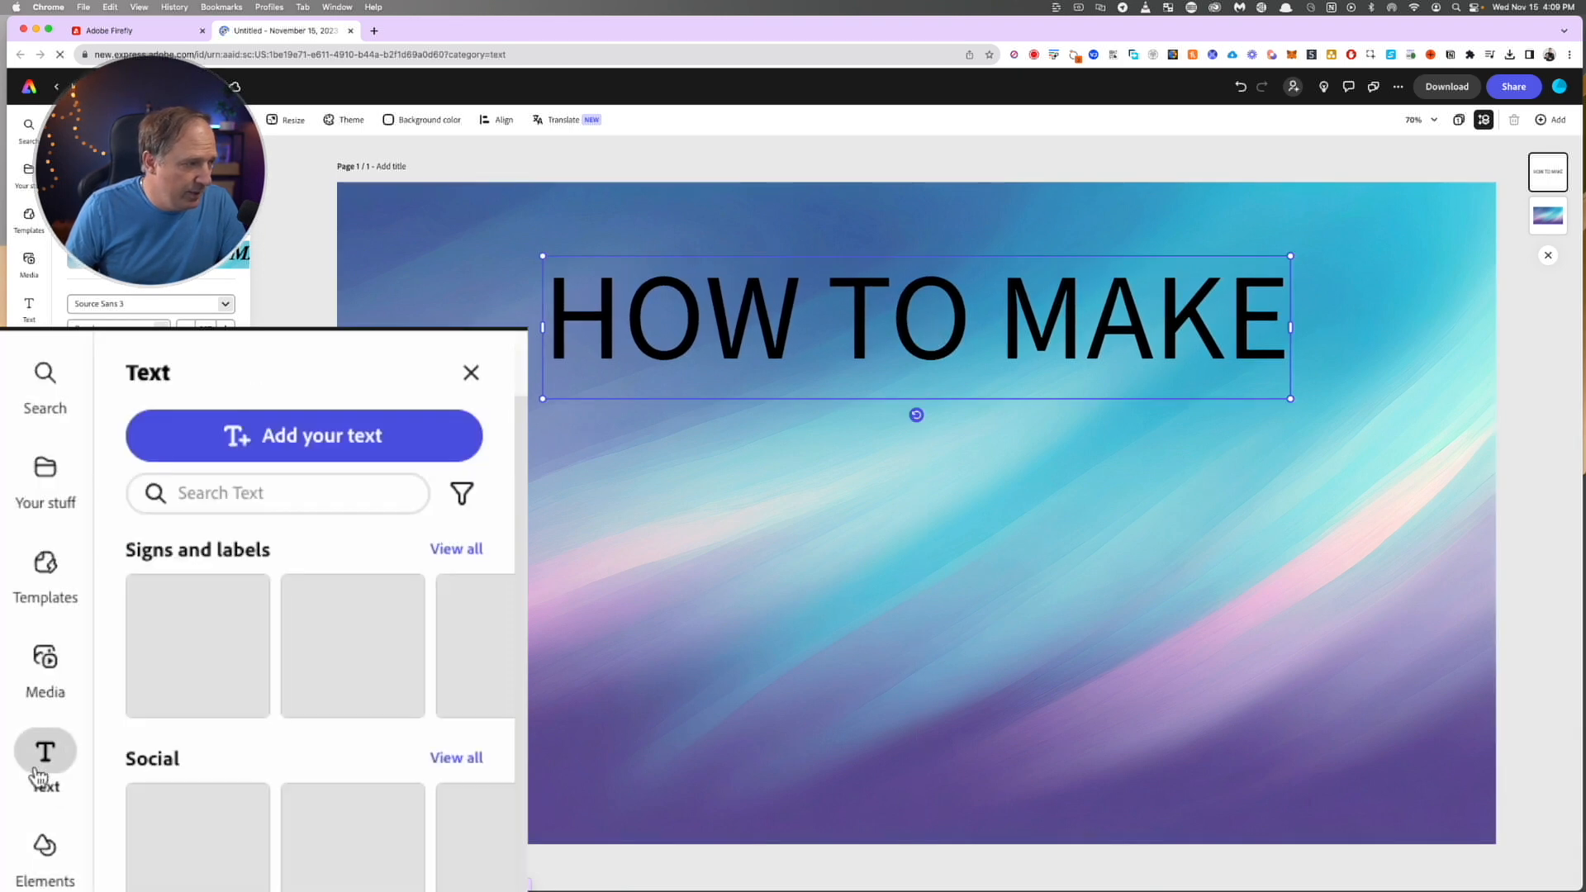
left_click(347, 436)
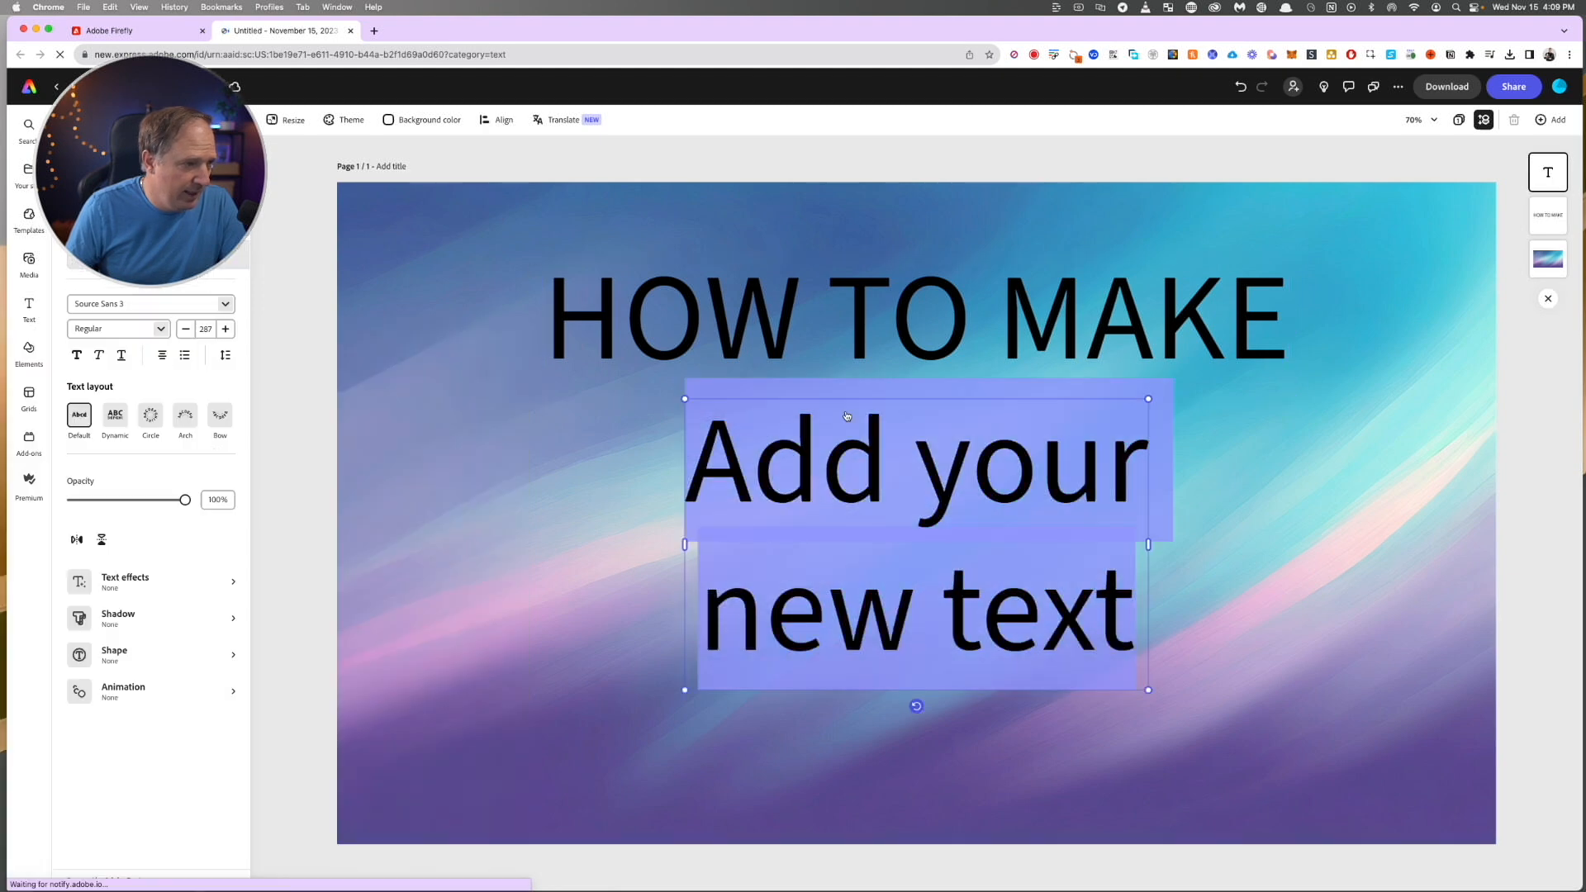
type("THUMBNAILS")
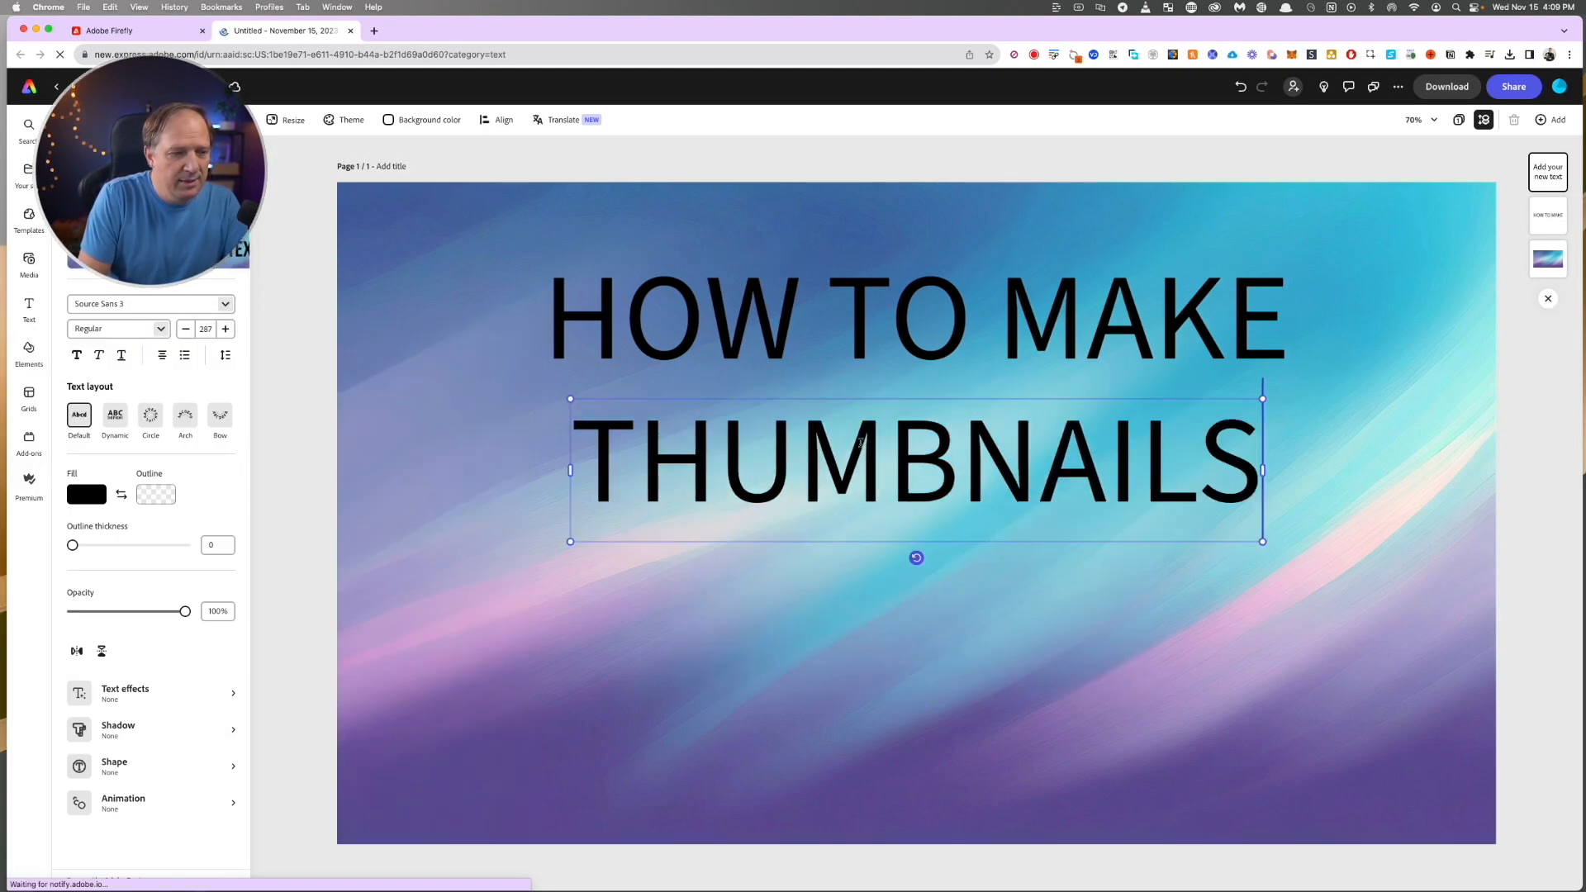
type("tWITH")
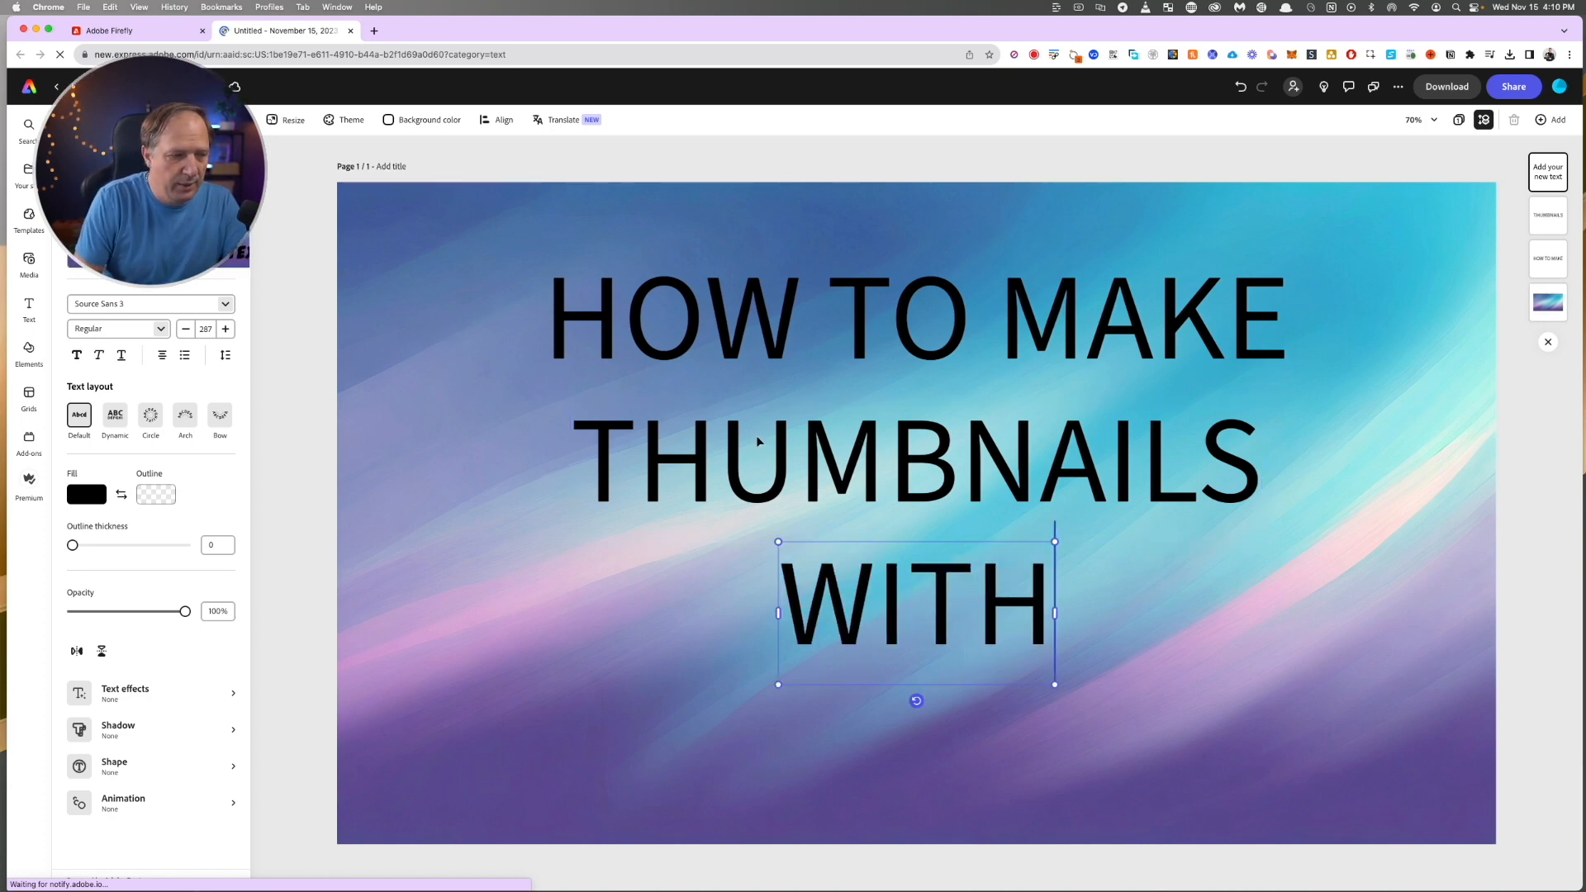
- Add the text "ADOBE FIREFLY" and move it below the "WITH" line
type("t")
type("ADOBE FIRE")
type("FLY")
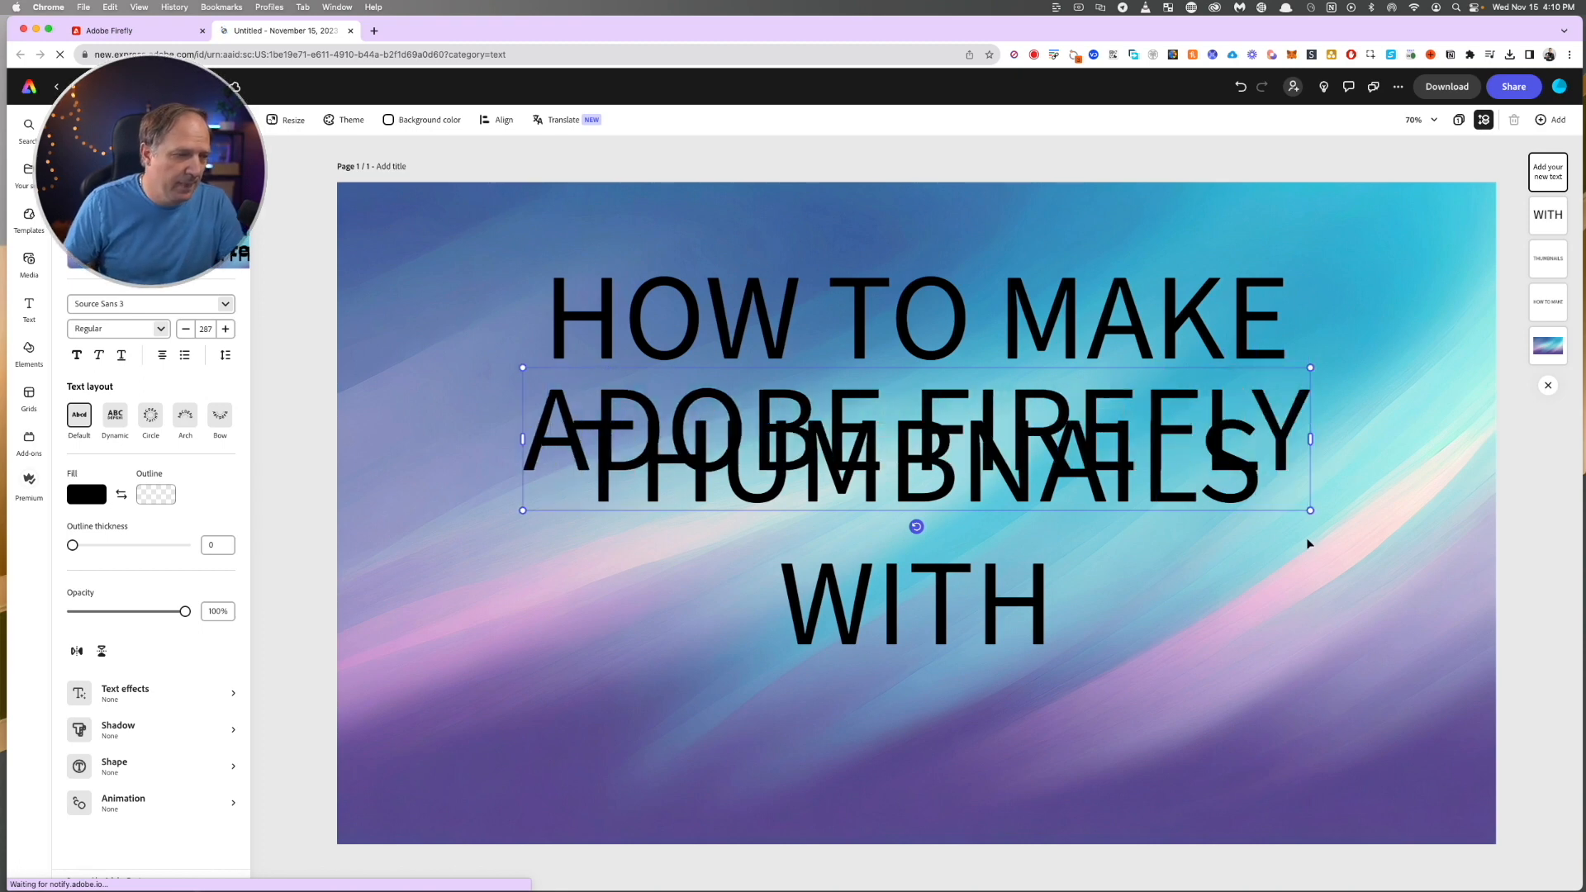
left_click_drag(552, 403, 551, 701)
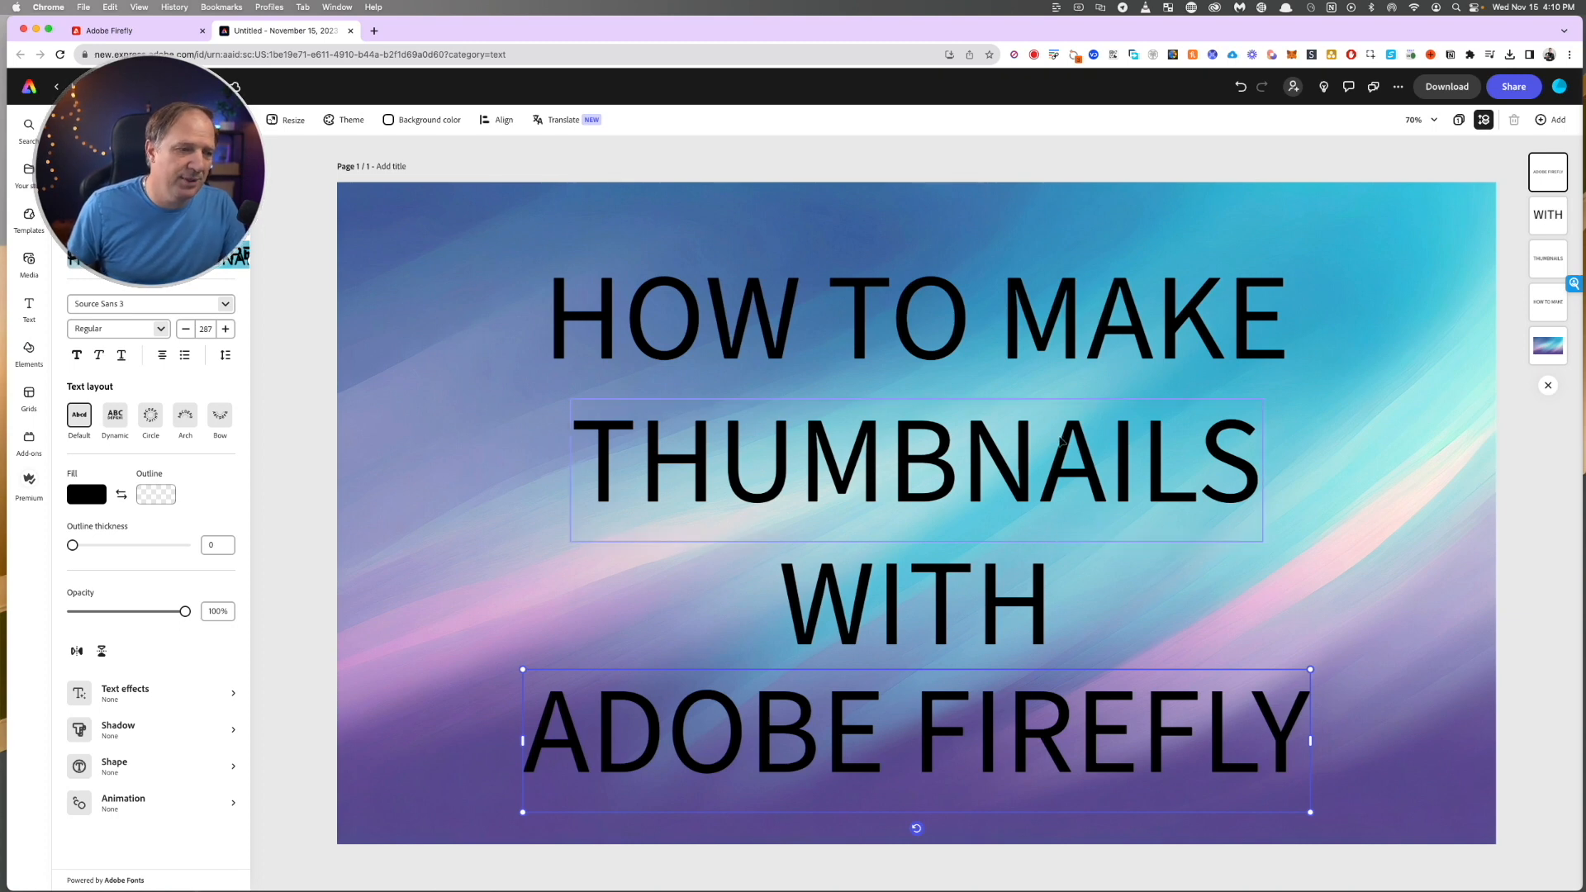
- Shrink the "HOW TO MAKE" text to about size 199 and centre it near the image's upper edge
left_click(1058, 314)
left_click_drag(1057, 314, 1050, 276)
left_click_drag(1285, 368, 1055, 321)
left_click_drag(933, 257, 1087, 294)
left_click_drag(1108, 288, 1053, 277)
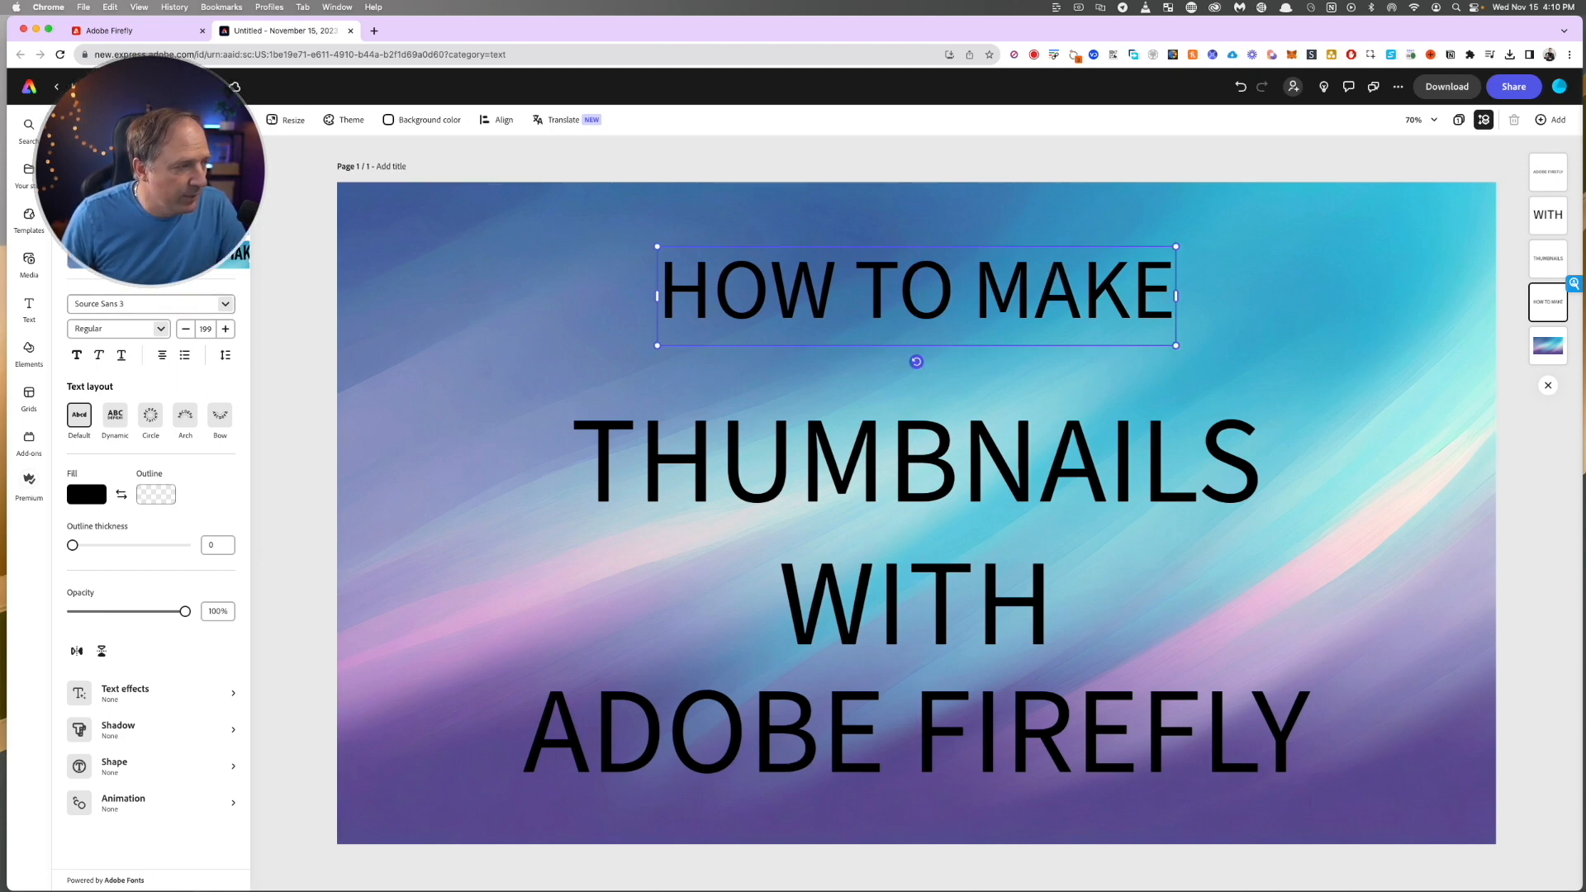
- Apply the thin, narrow recommended font to "HOW TO MAKE", then enlarge and reposition the text above "THUMBNAILS"
left_click(165, 304)
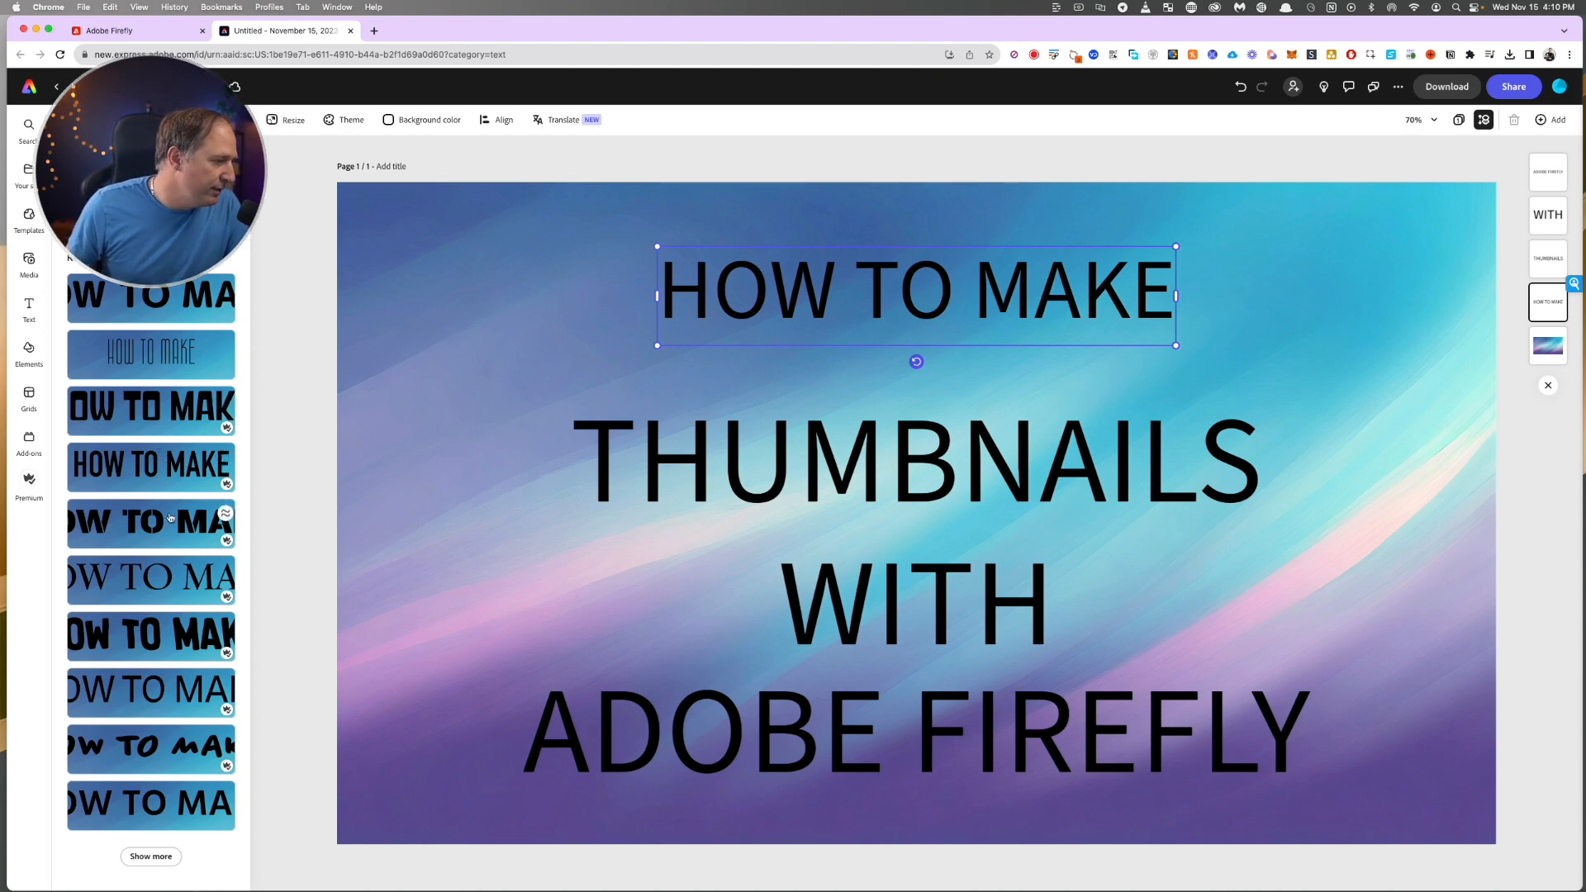
left_click(150, 368)
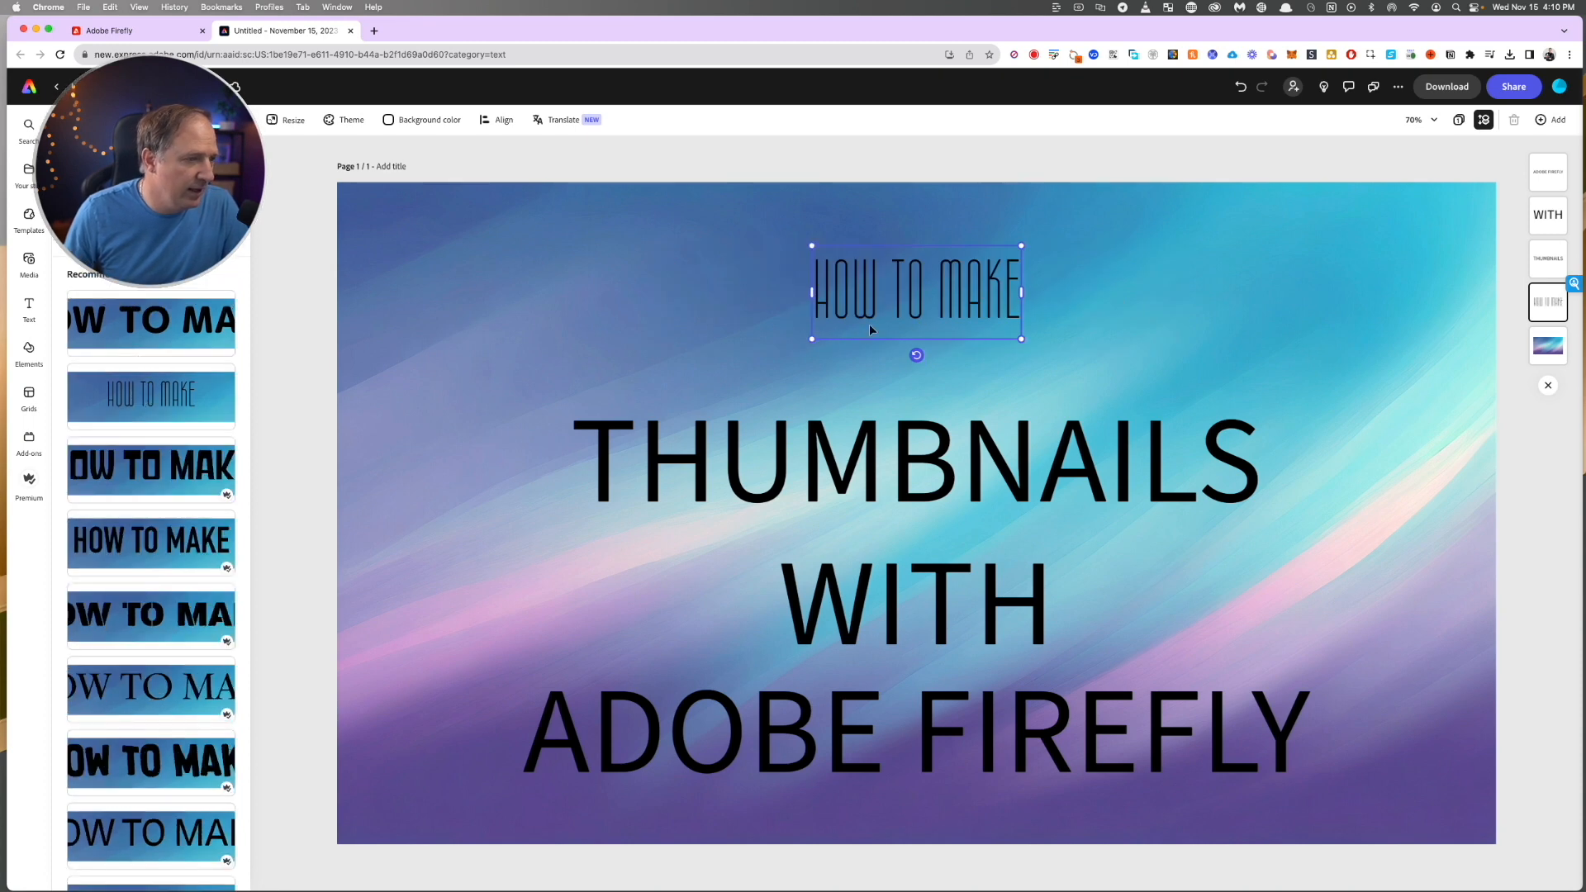
left_click_drag(813, 338, 694, 392)
left_click_drag(1021, 245, 1071, 222)
left_click_drag(977, 295, 982, 280)
- Change the "THUMBNAILS" text to the bold, condensed sans-serif recommended font
left_click(925, 463)
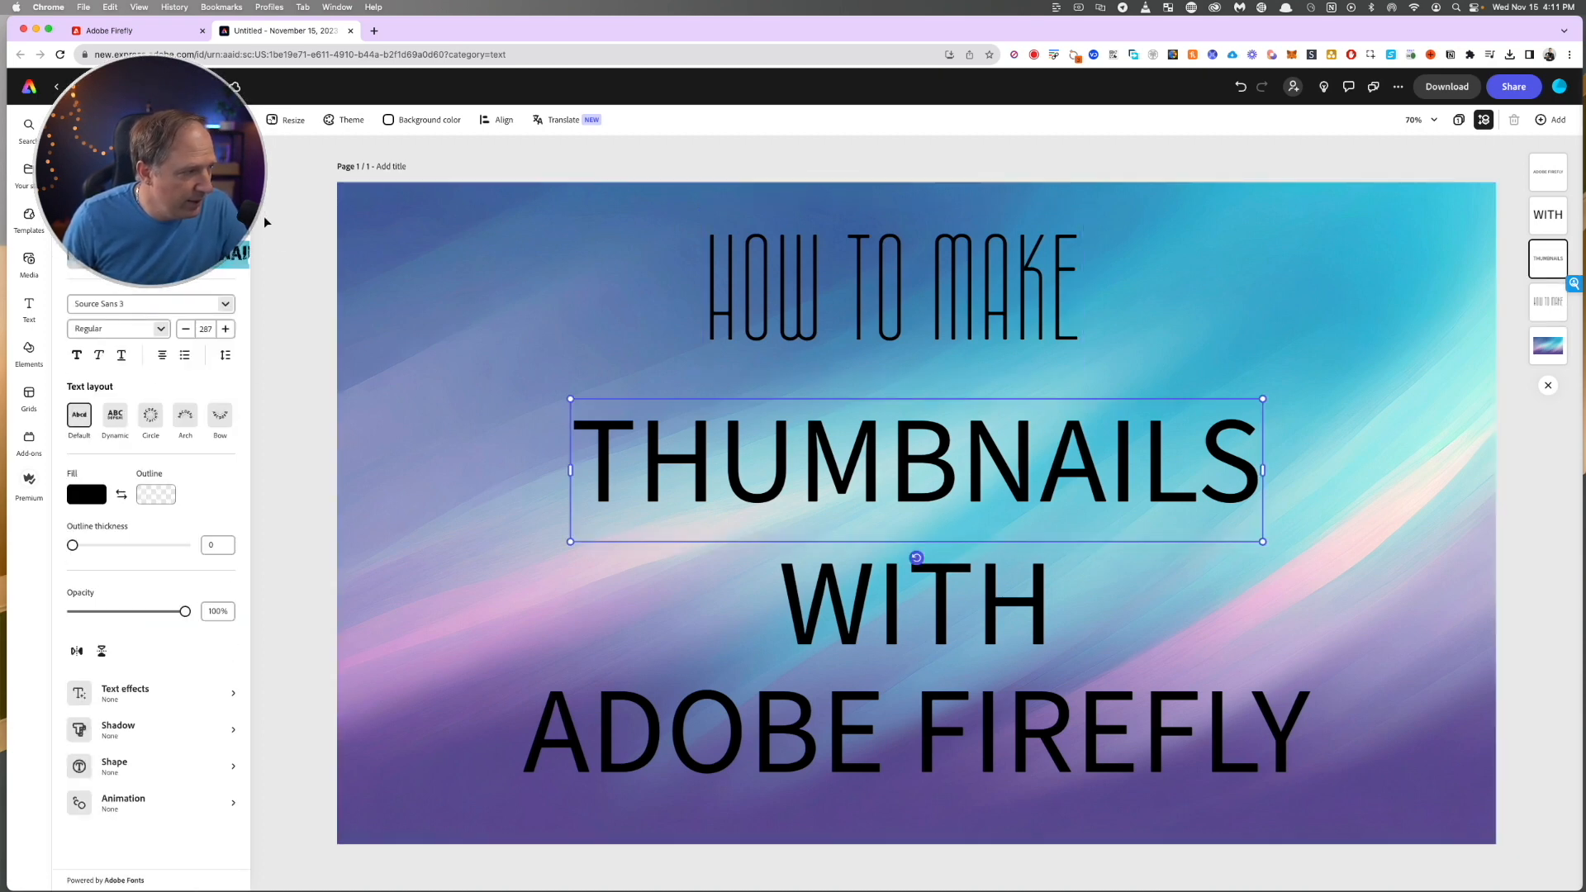
left_click(219, 220)
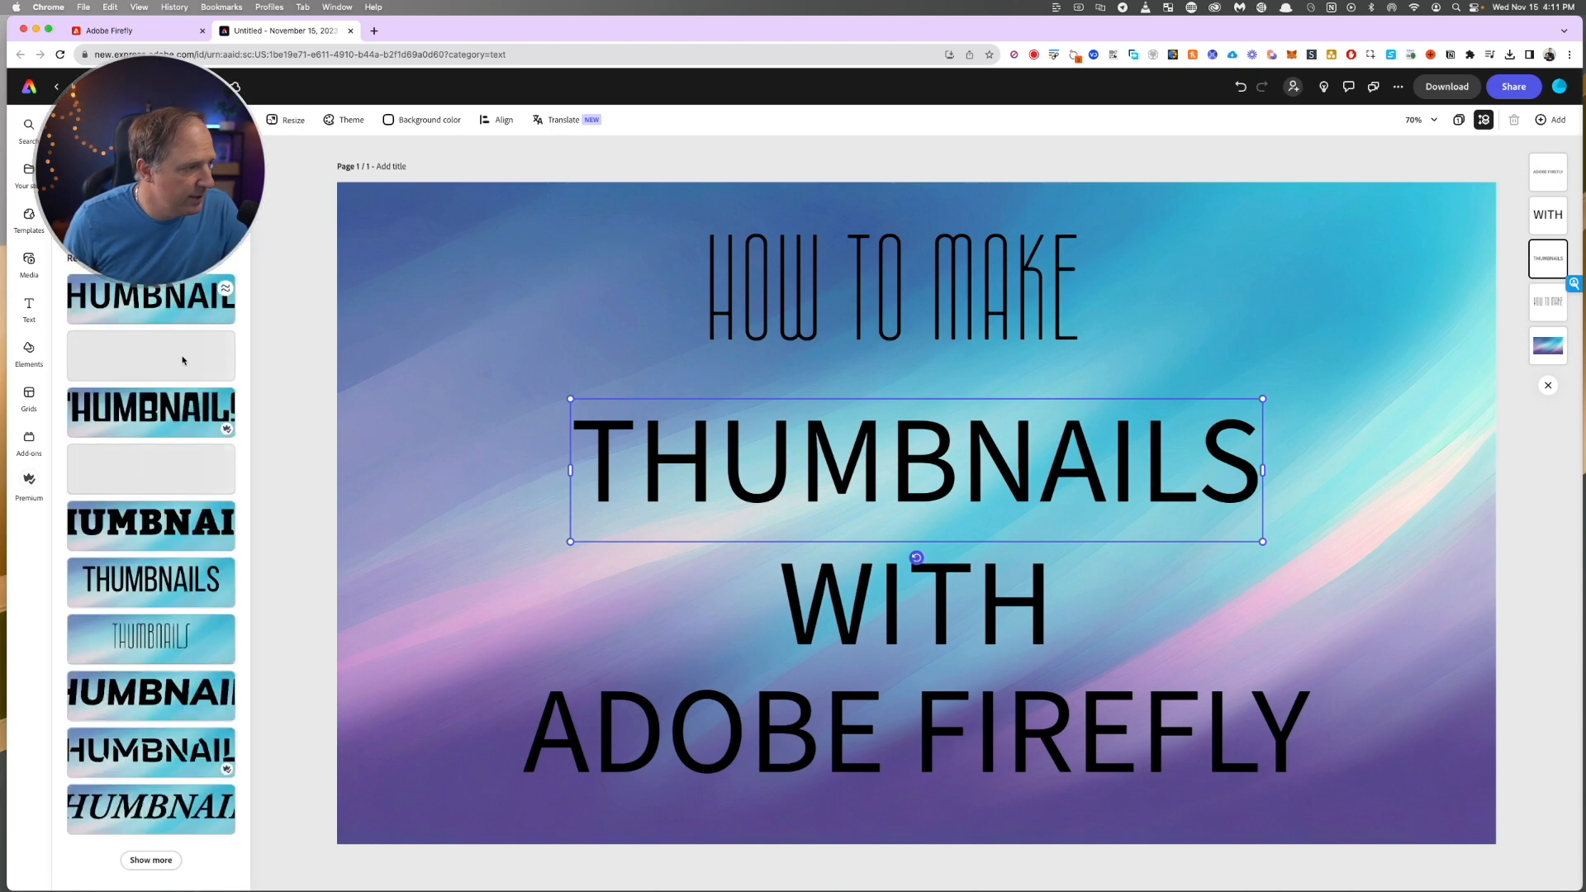
left_click(178, 590)
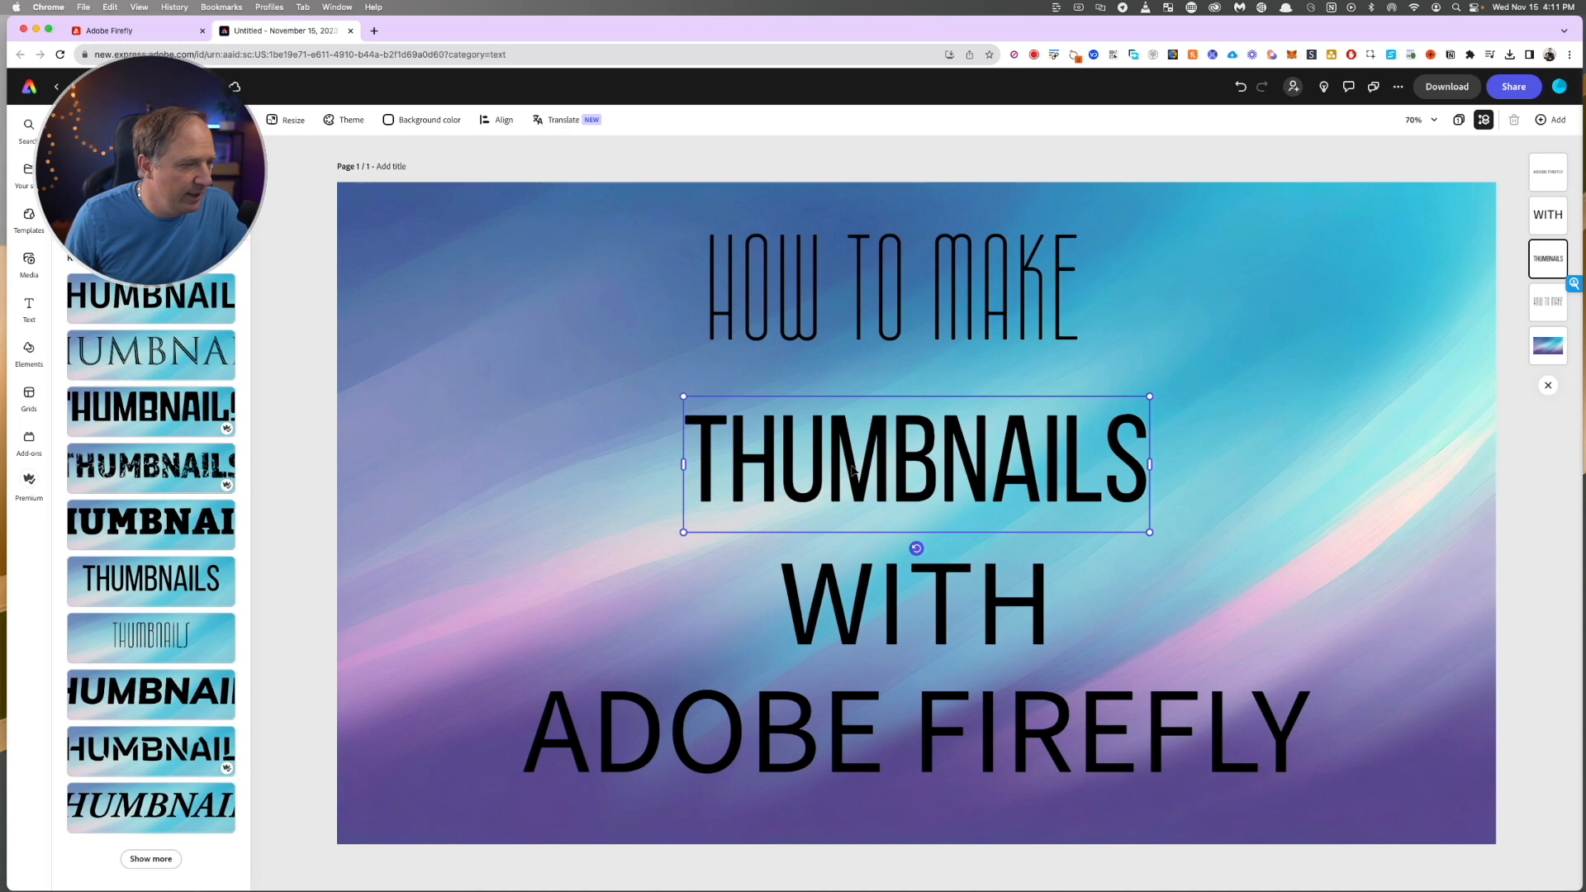
- Move "THUMBNAILS" up directly beneath "HOW TO MAKE" and give it a thin white outline
left_click_drag(849, 463, 827, 426)
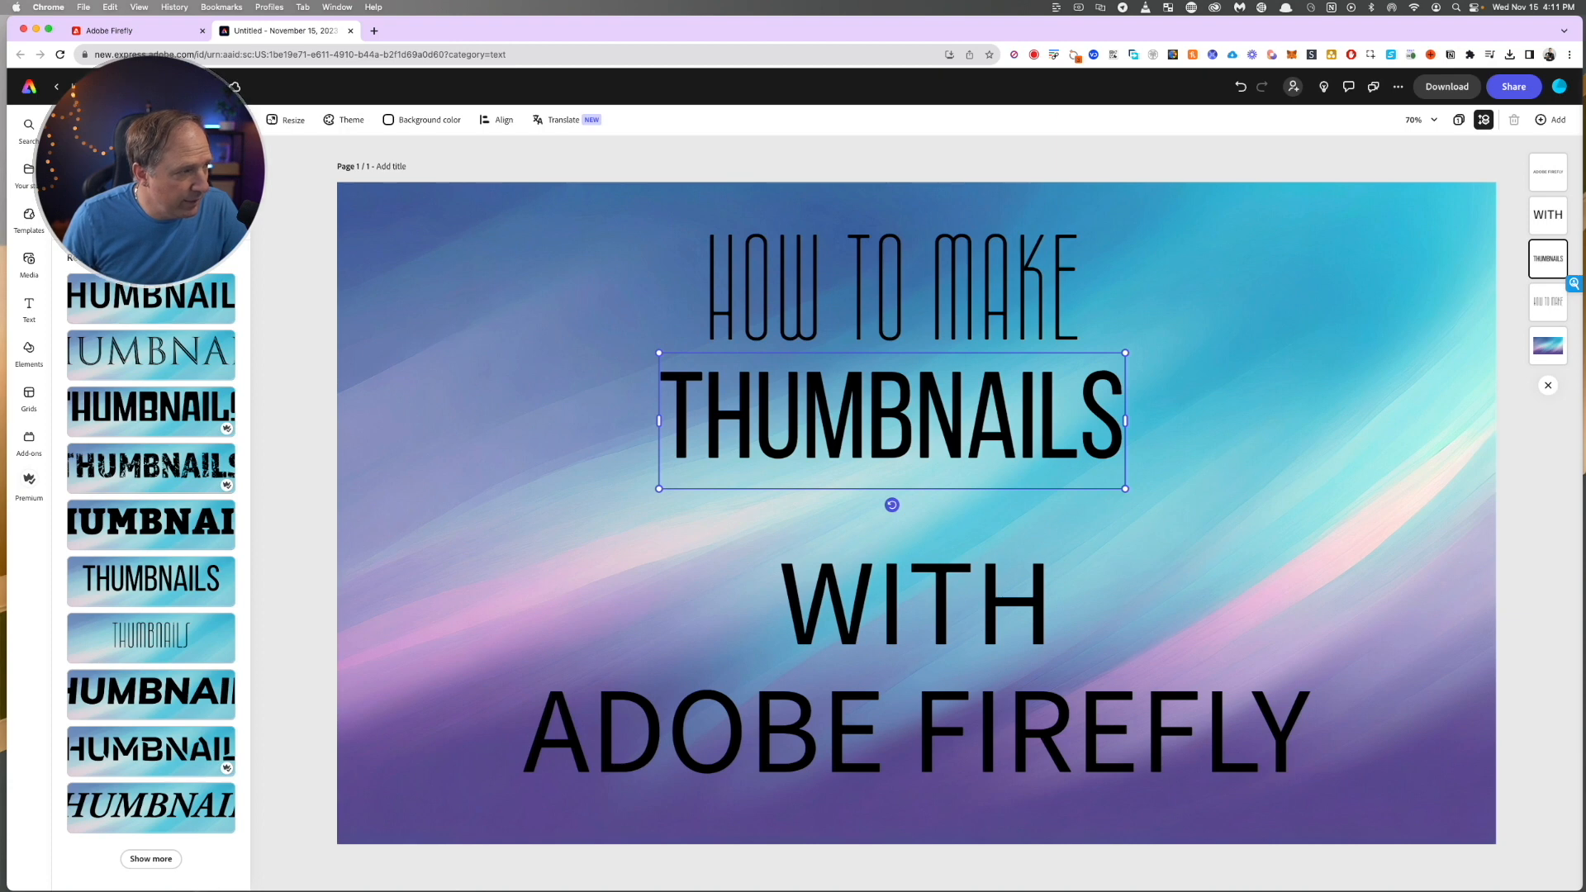
left_click(74, 151)
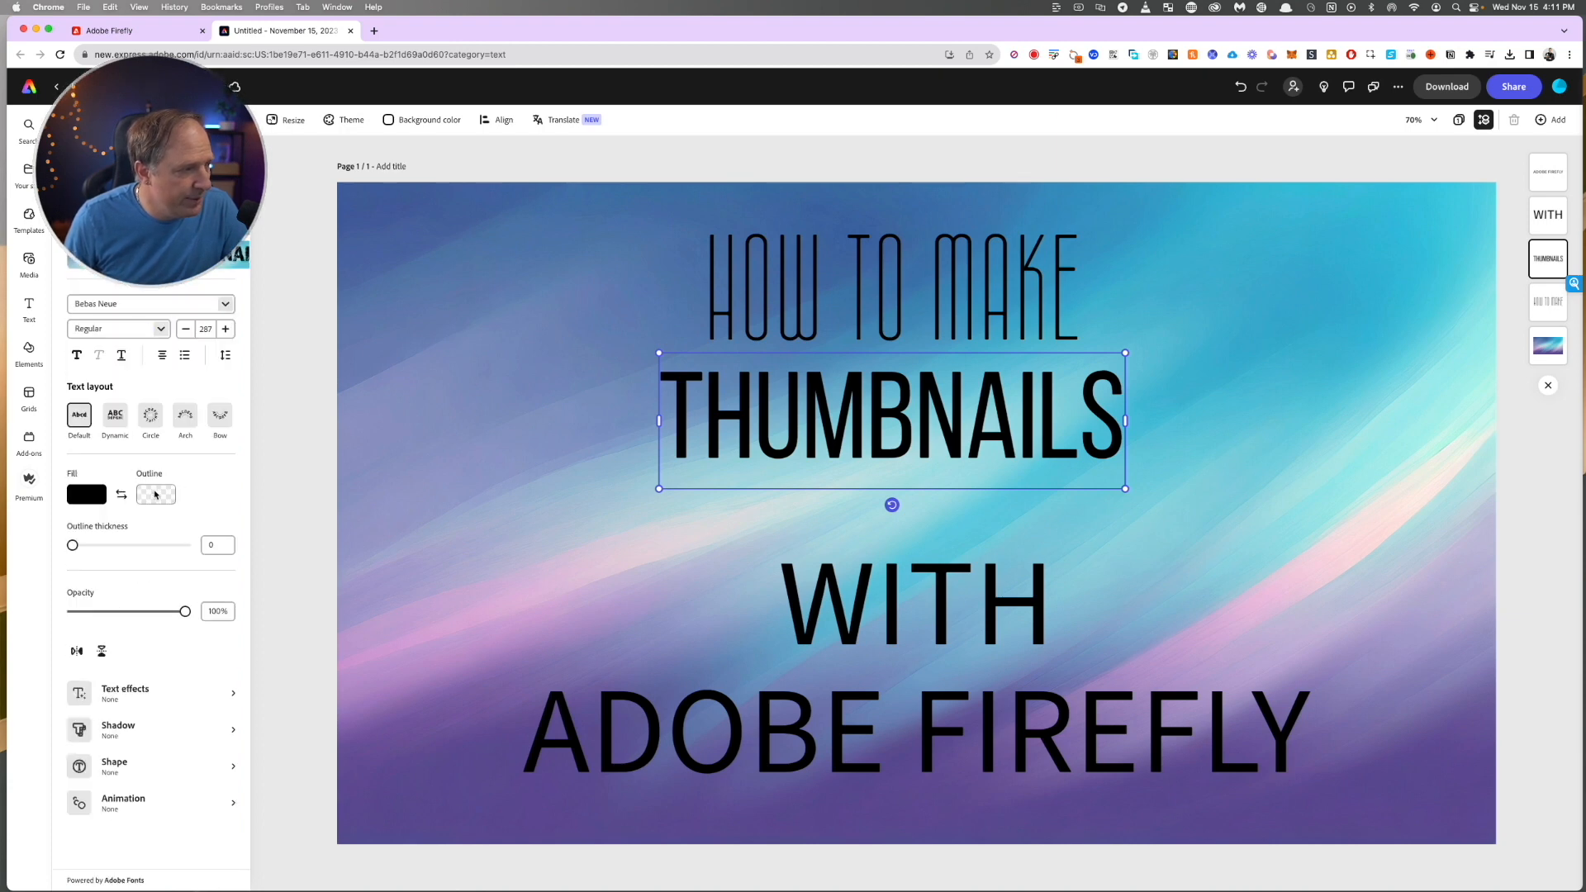
left_click(160, 496)
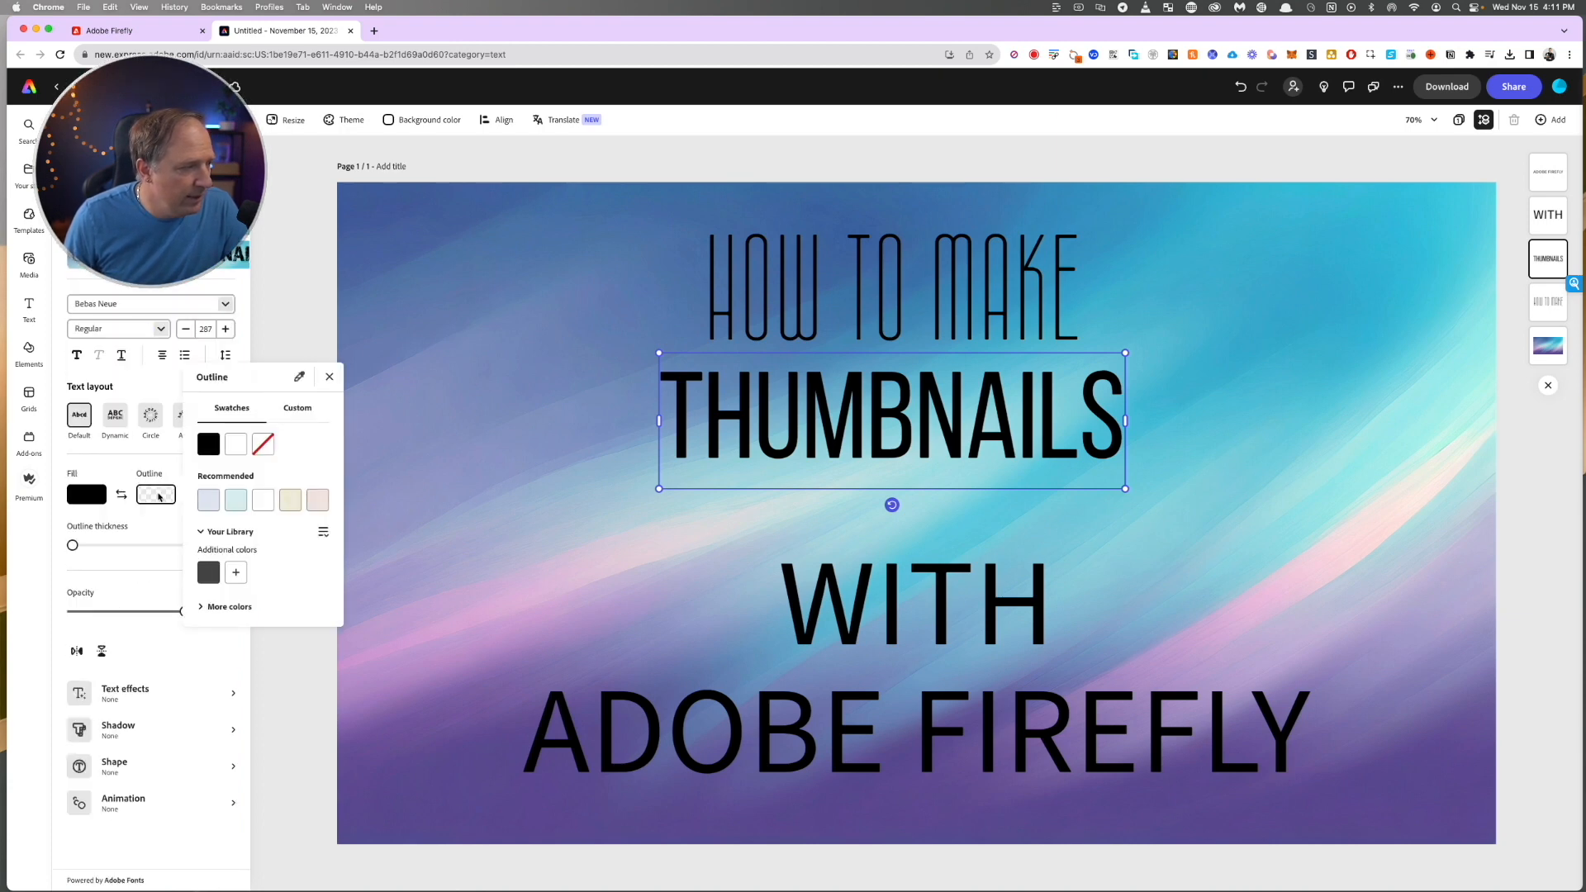
left_click(235, 445)
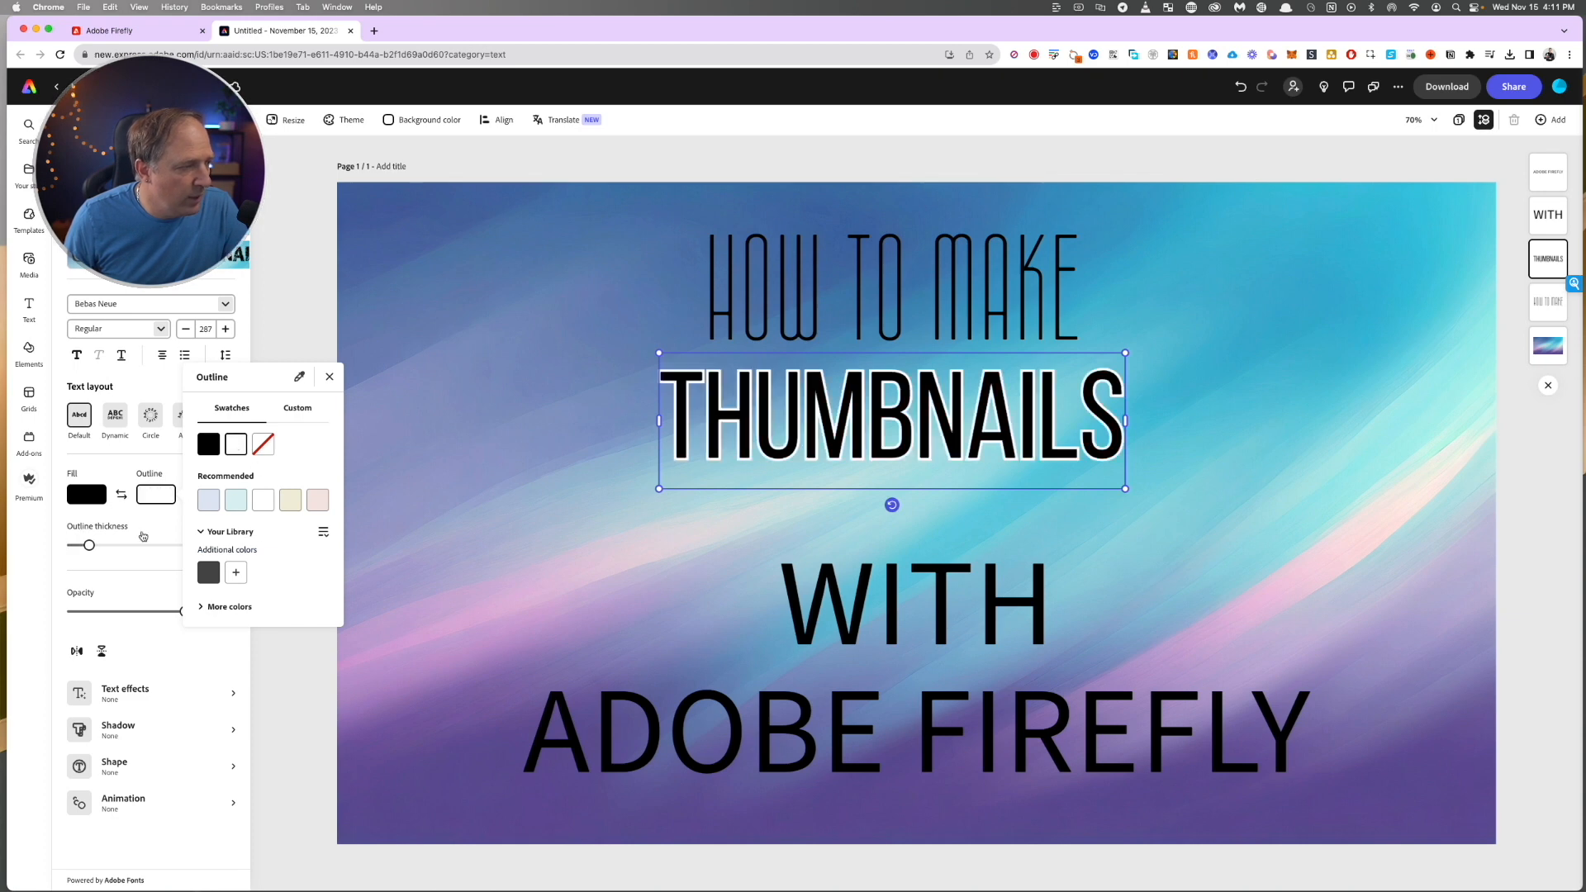
left_click(142, 533)
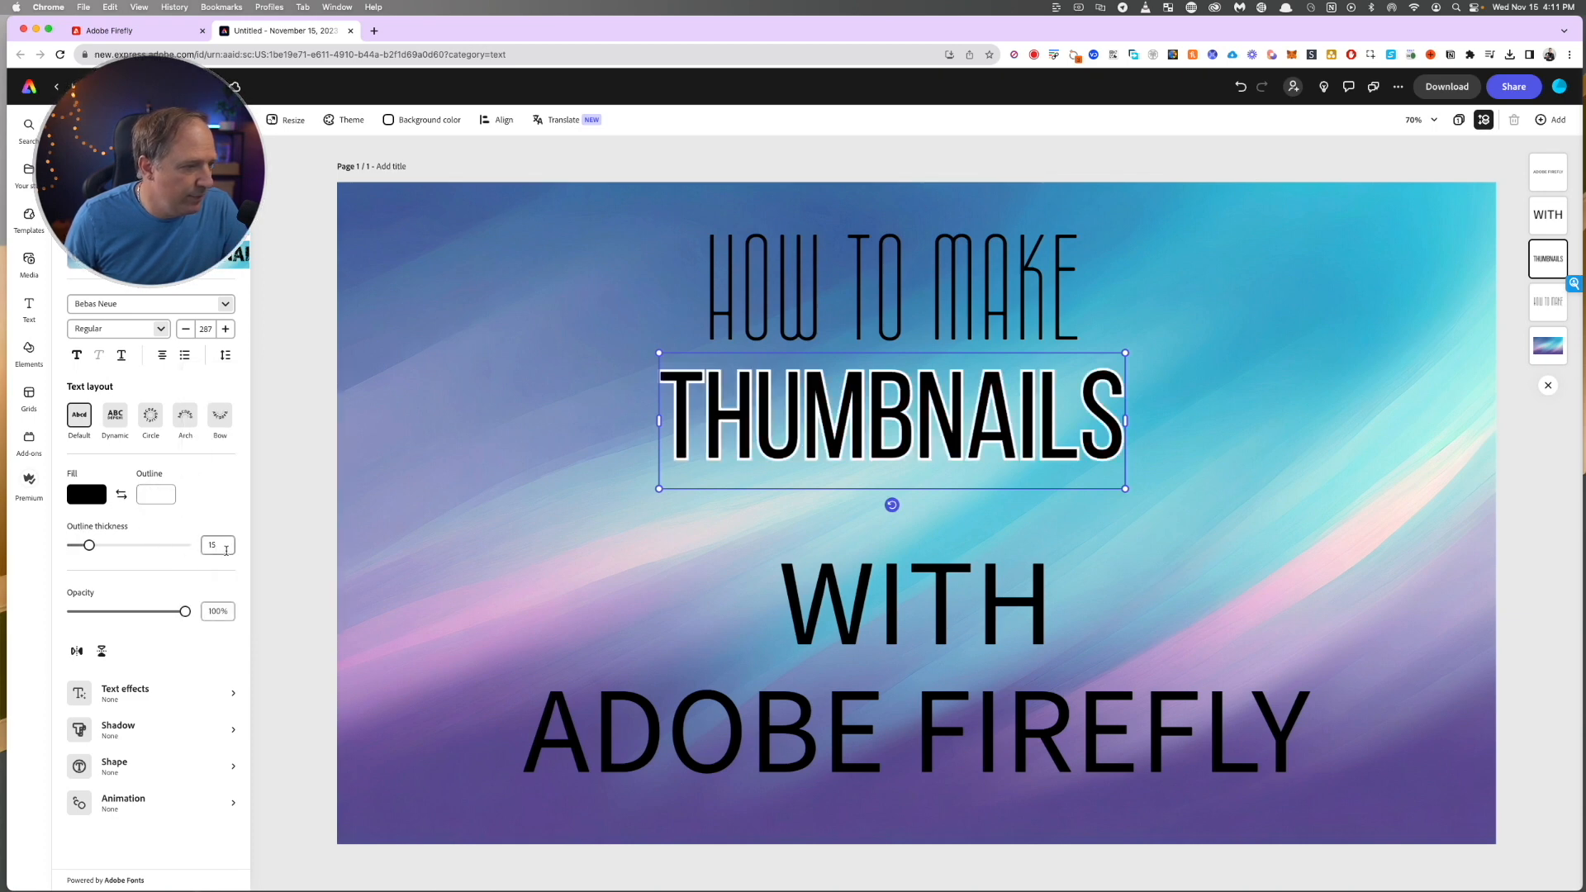
left_click_drag(89, 545, 87, 545)
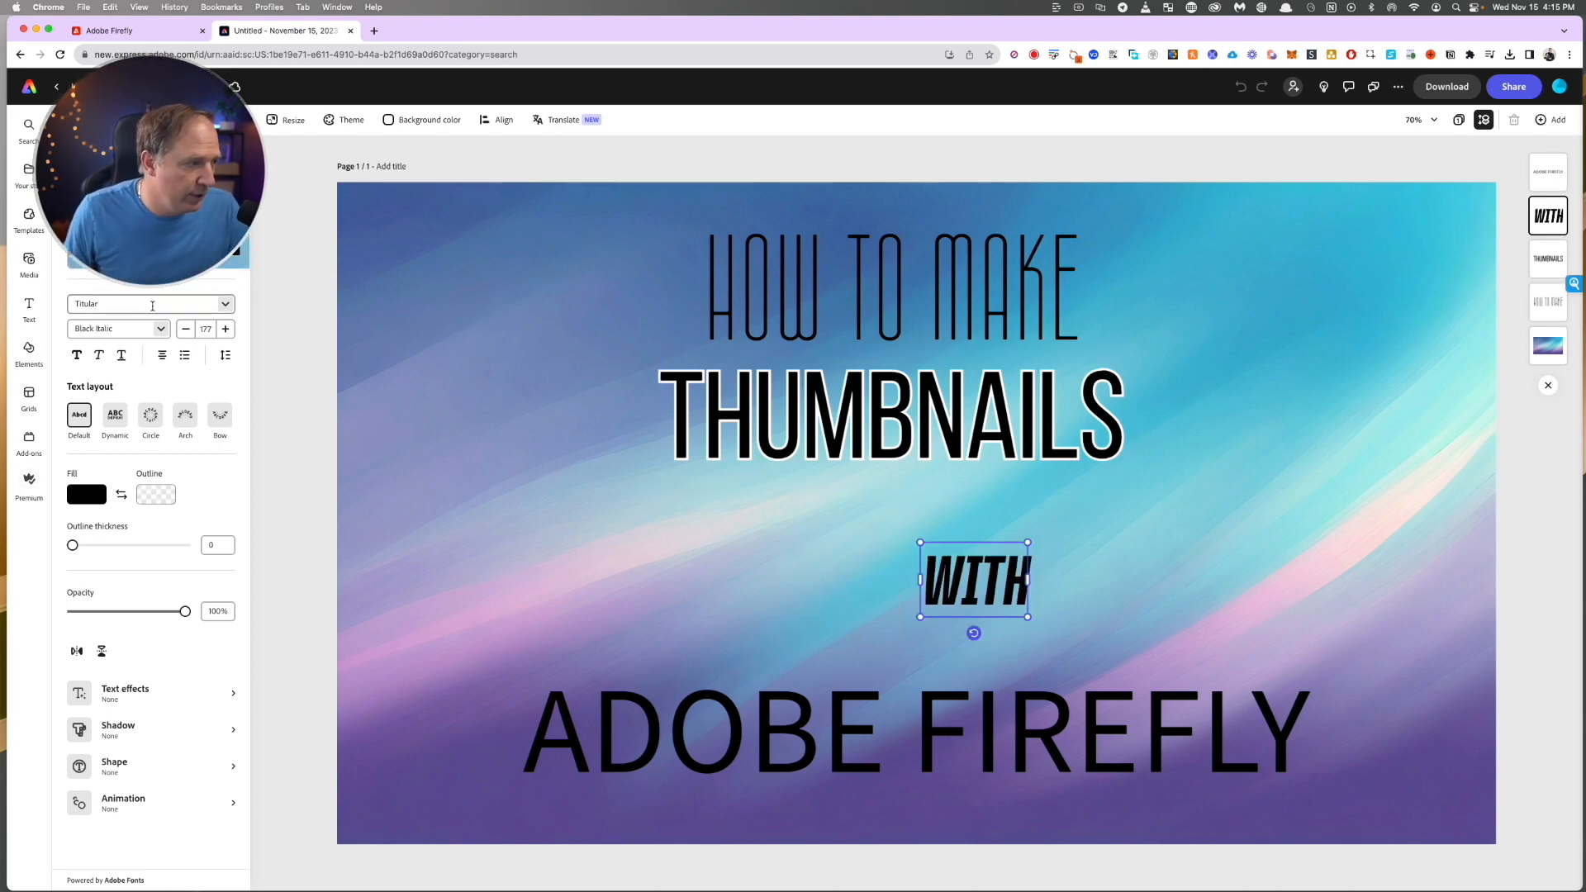
- Apply the Flood Std Regular font to the "WITH" text and shrink it to size 136
type("flood")
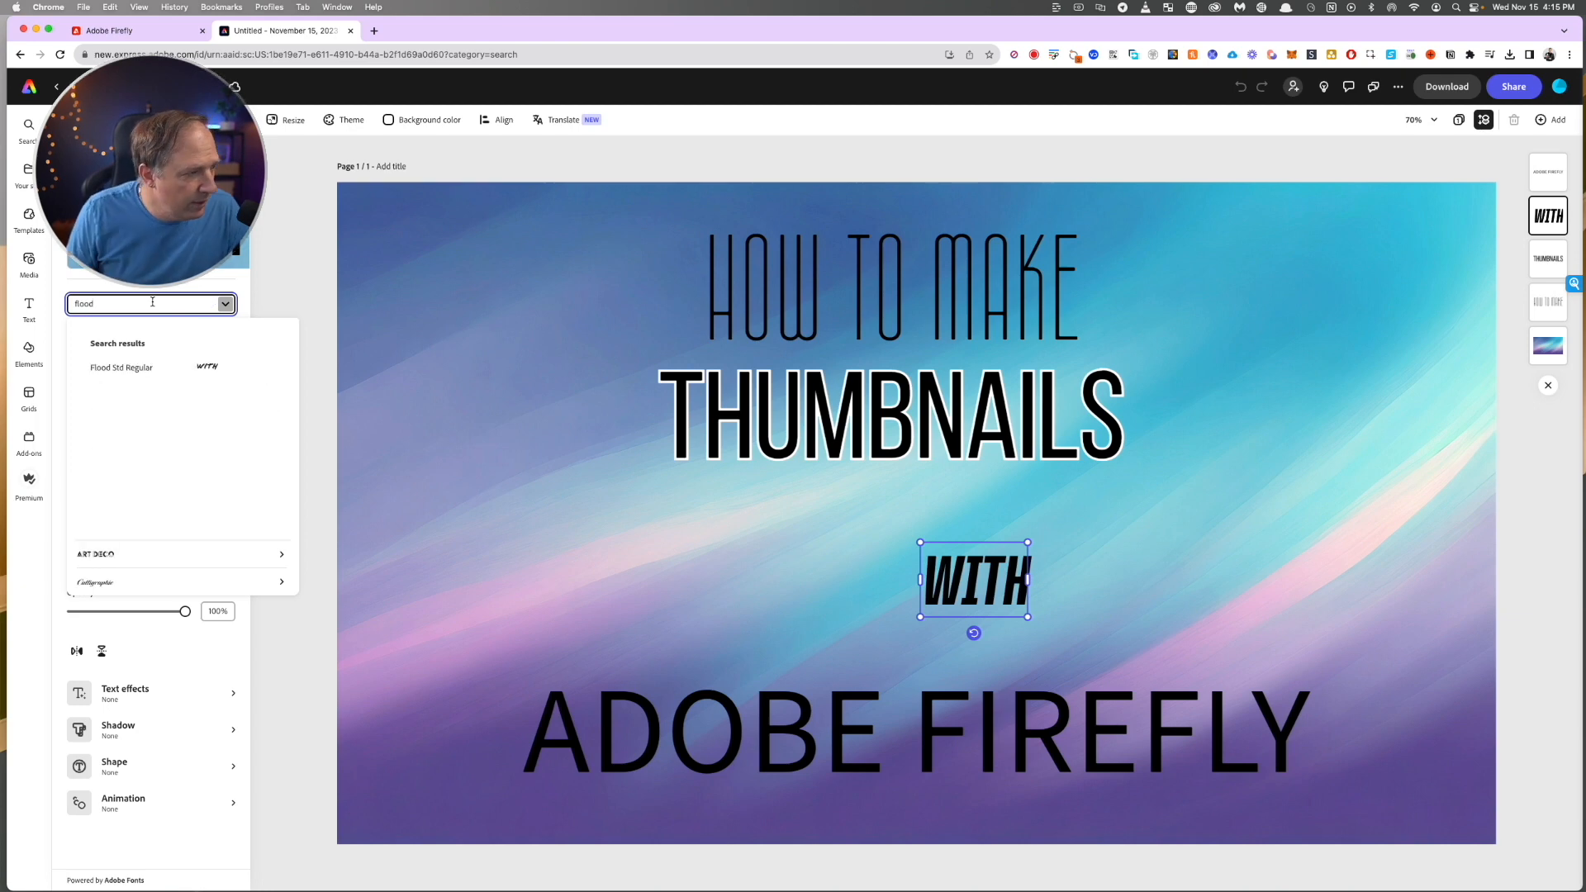
left_click(165, 369)
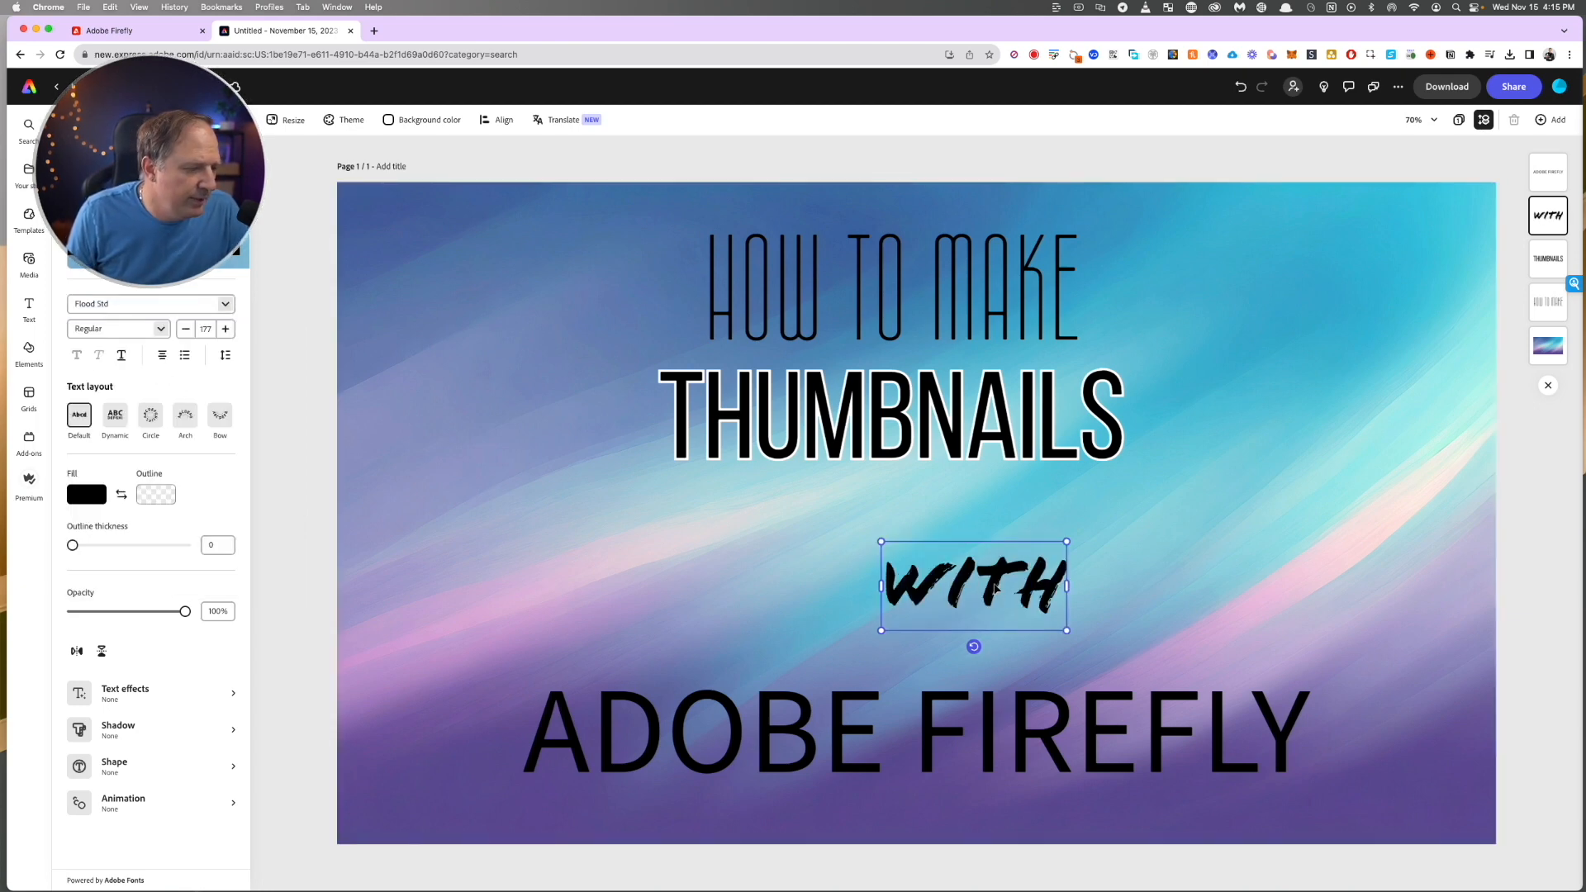
left_click_drag(881, 630, 923, 609)
- Change the fill of the "WITH" text to the off-white swatch
left_click(86, 494)
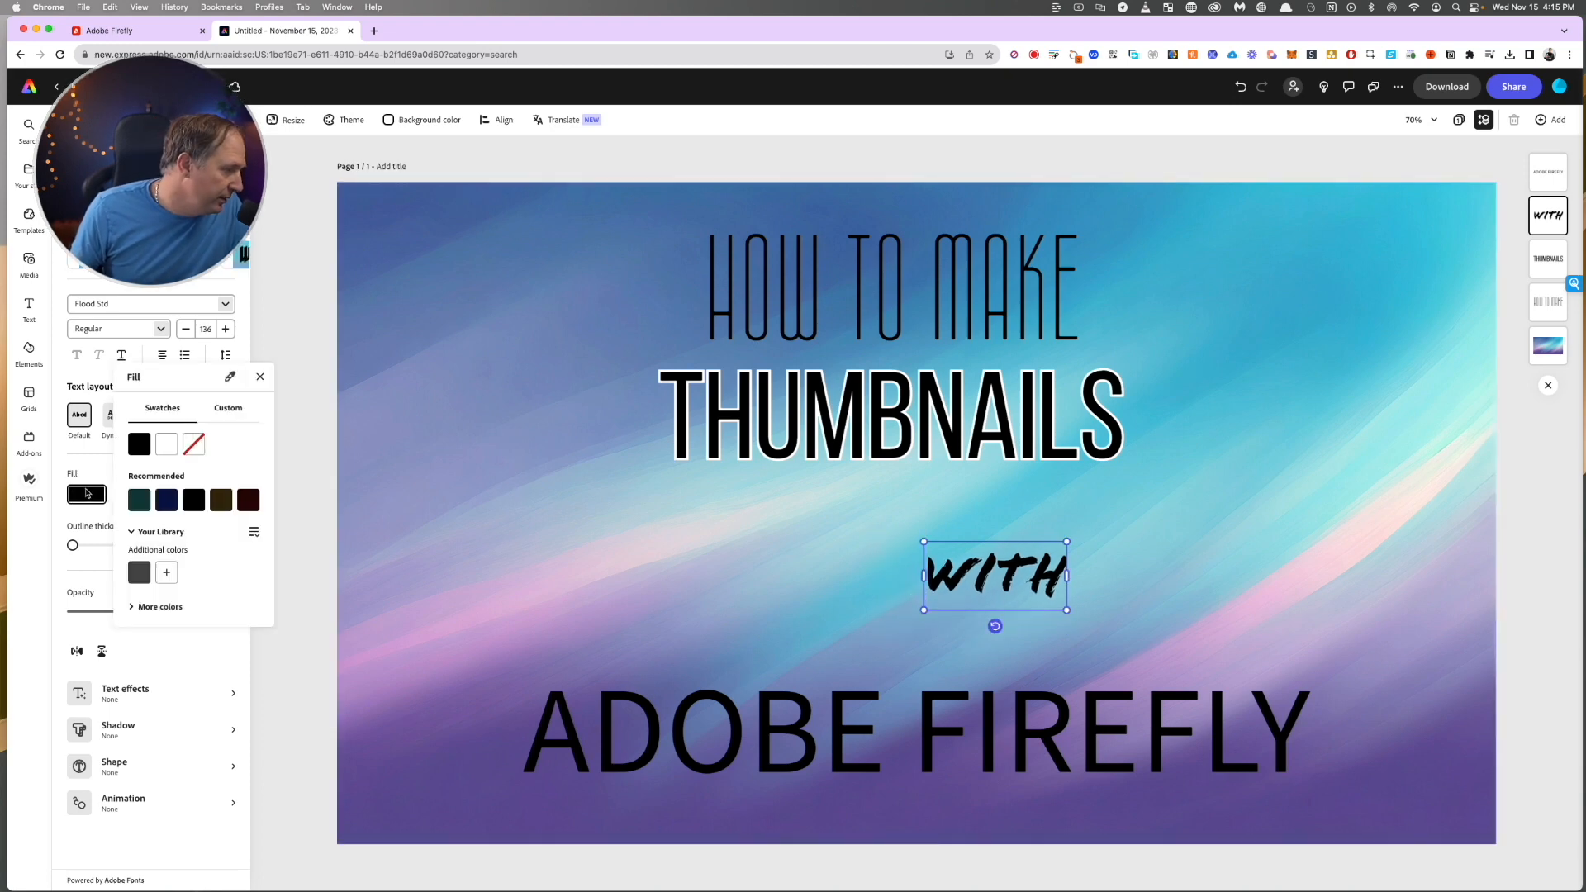
left_click(155, 606)
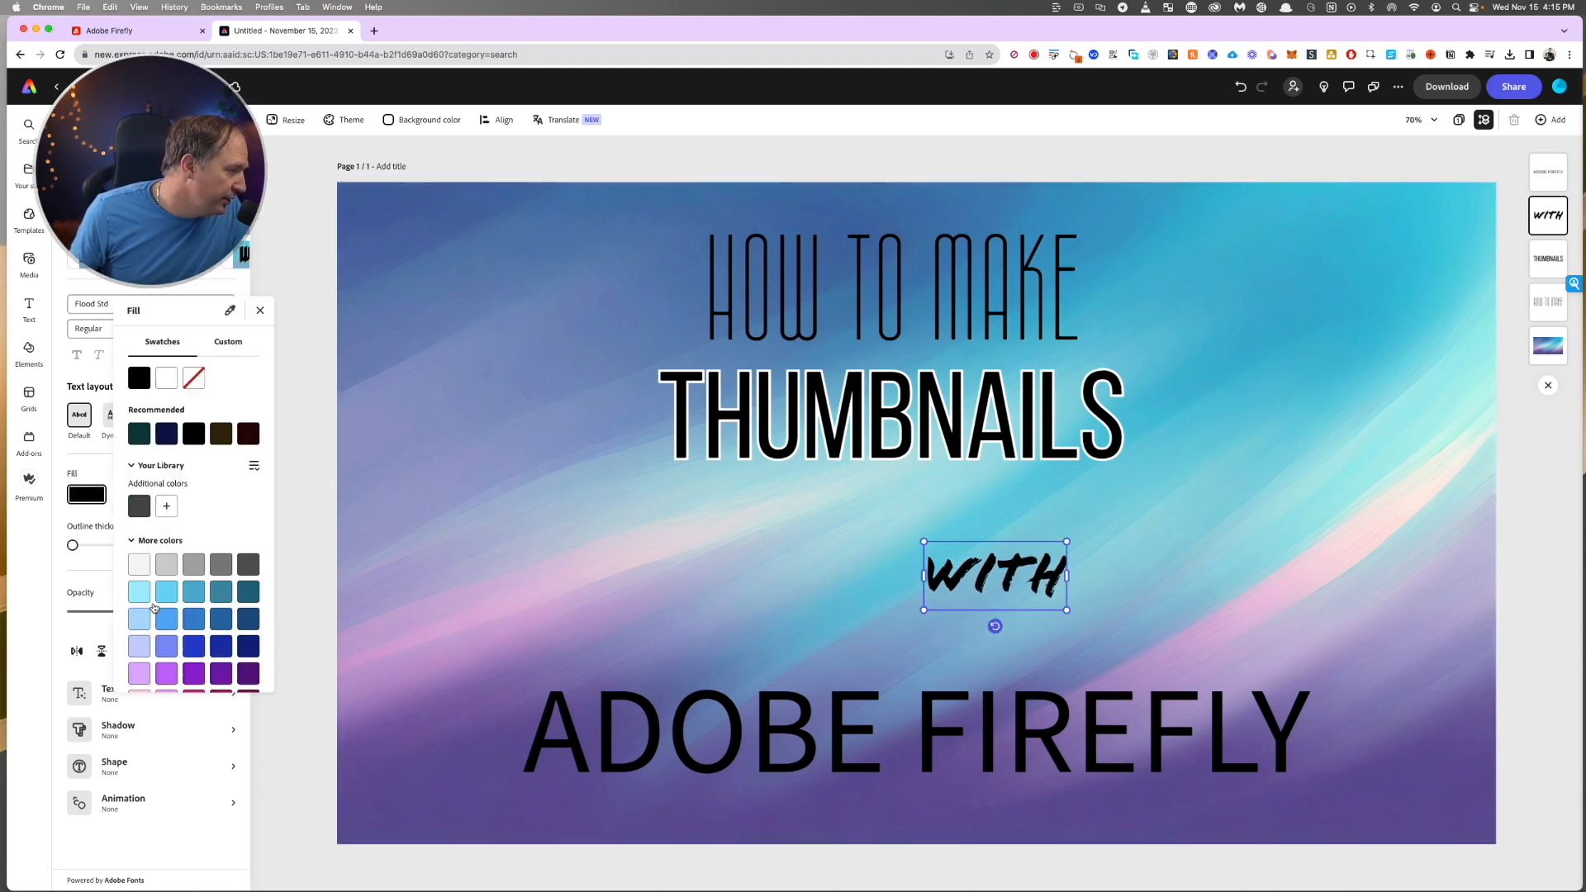
left_click(168, 646)
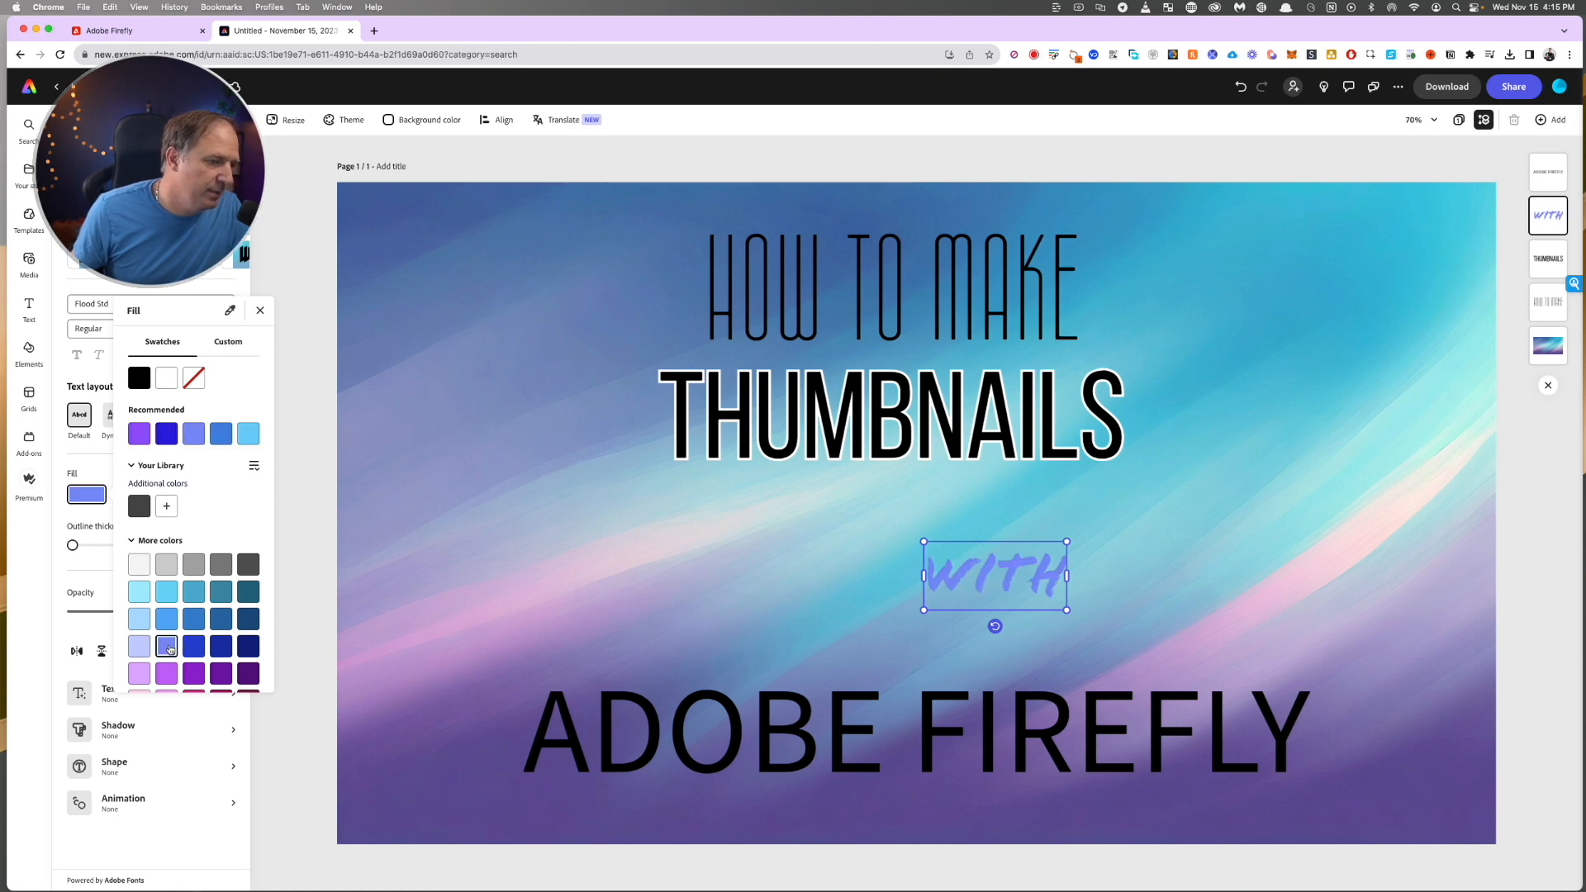
left_click(147, 568)
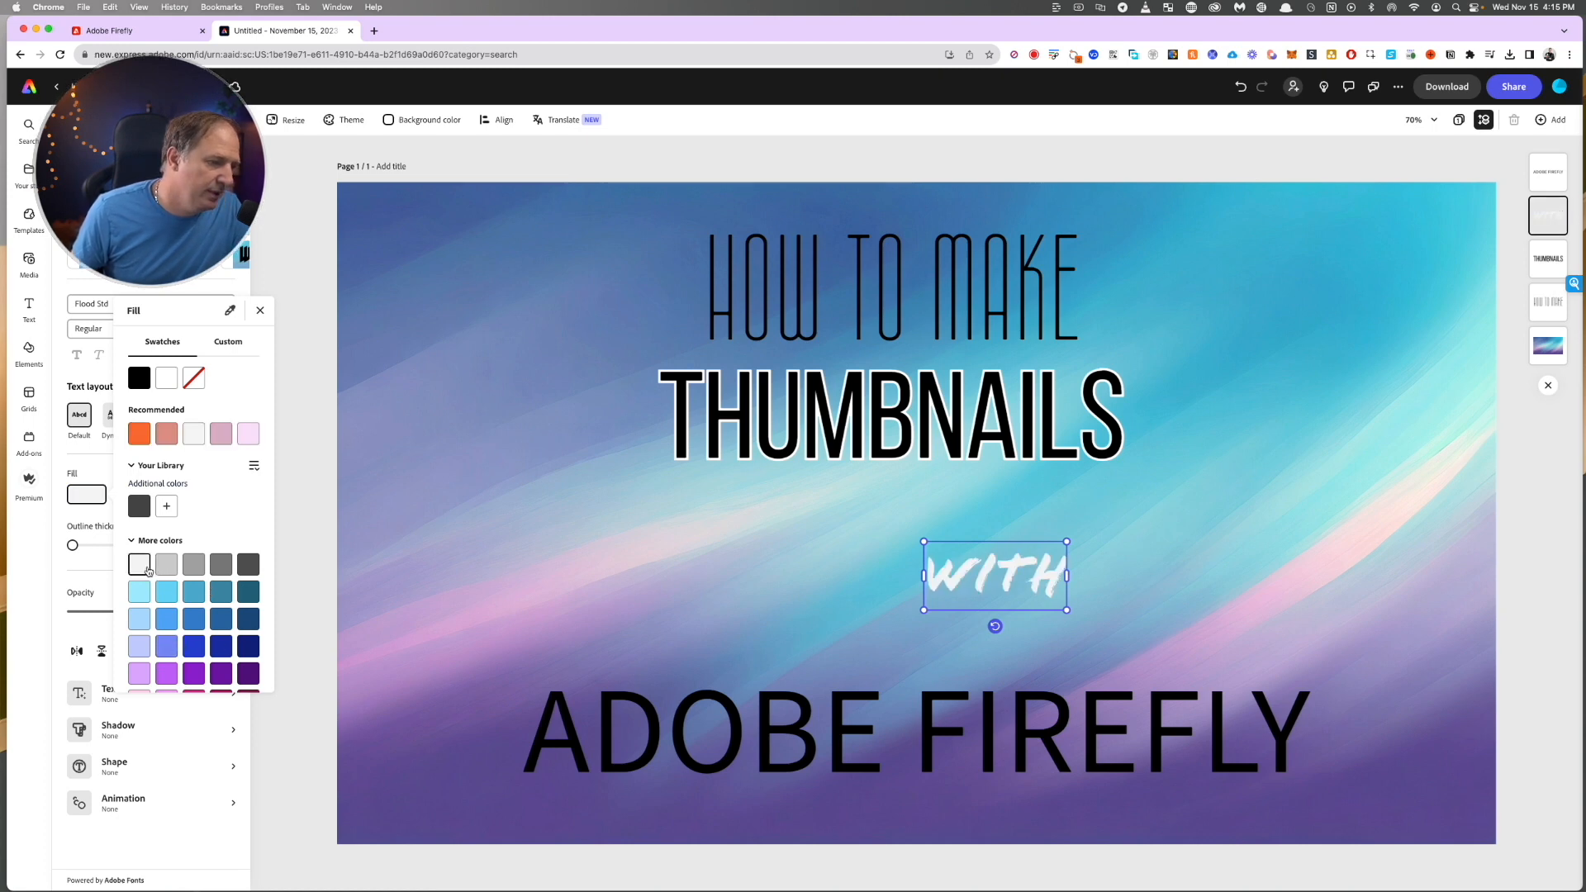
left_click(63, 581)
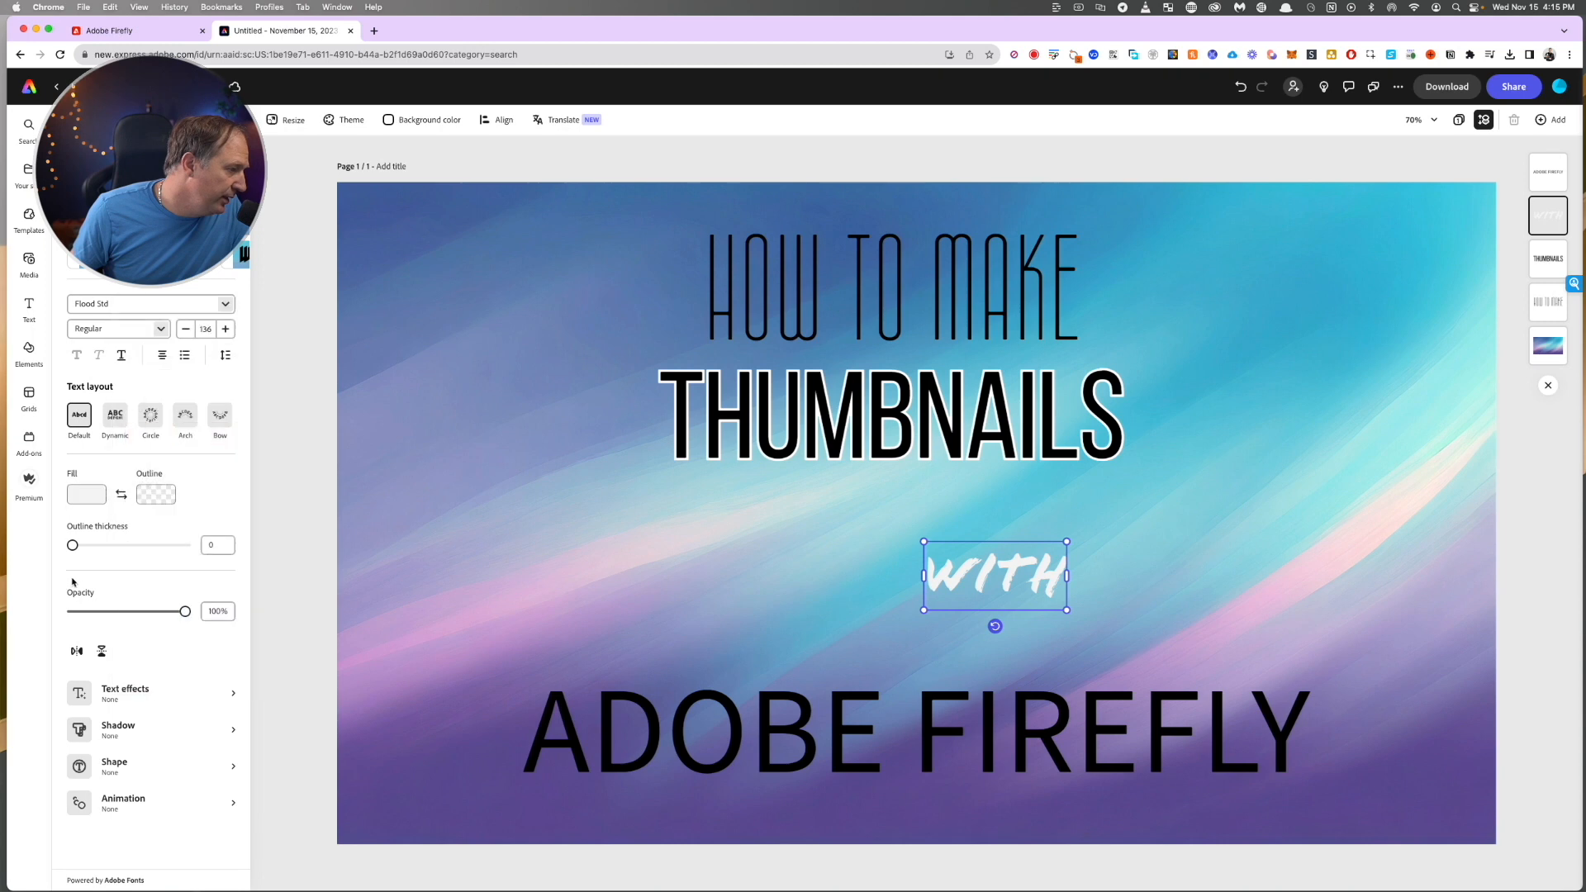
- Give "WITH" a black outline and move it just under the right end of "THUMBNAILS"
left_click(165, 503)
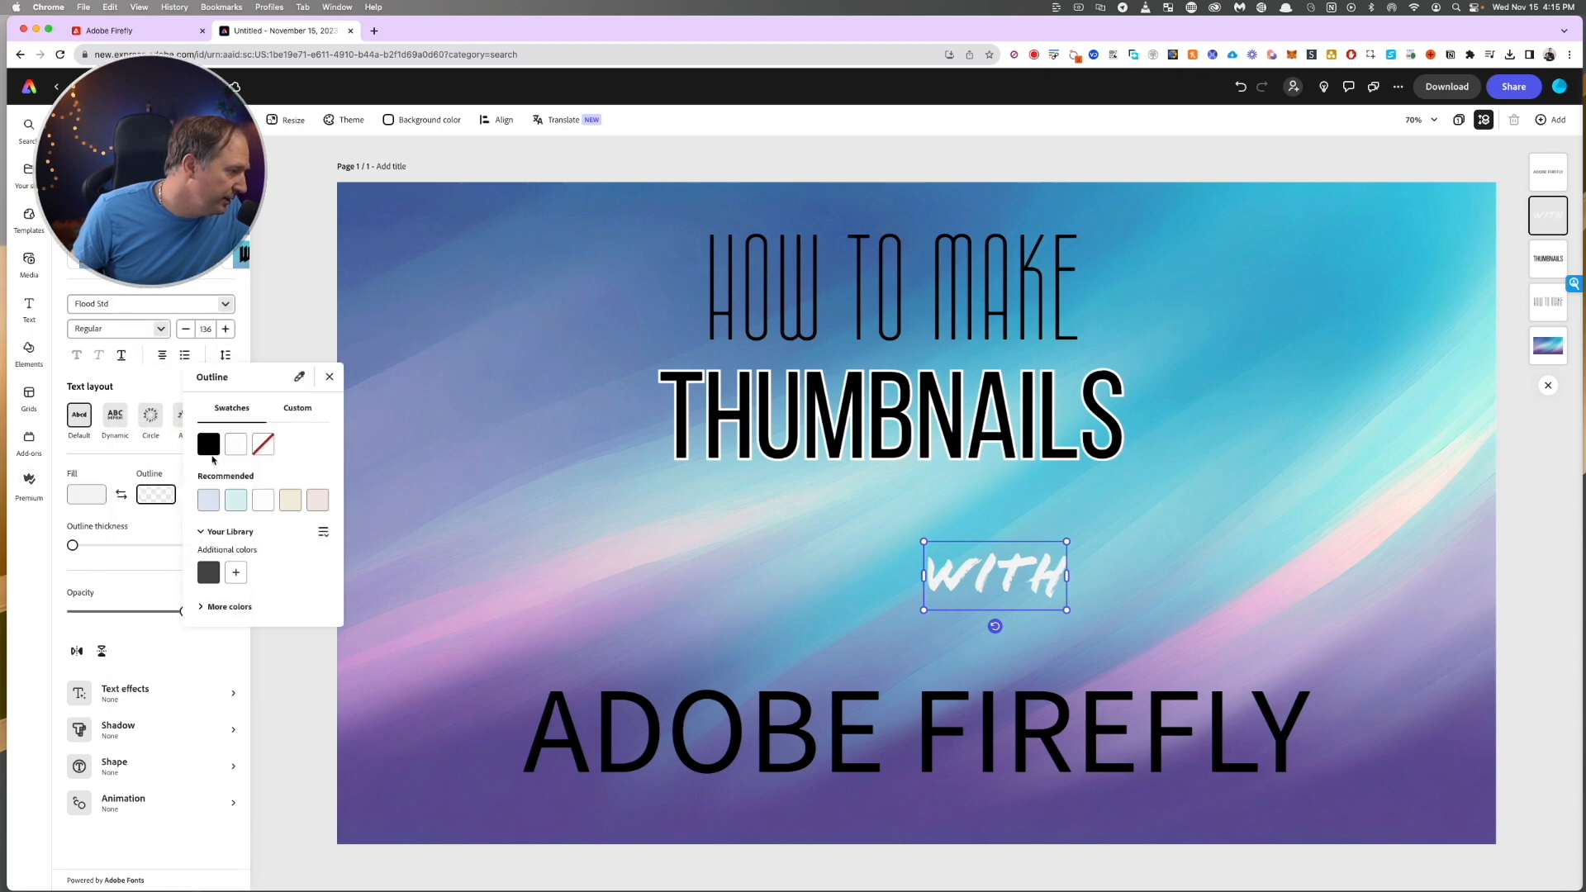
left_click(208, 444)
left_click(330, 377)
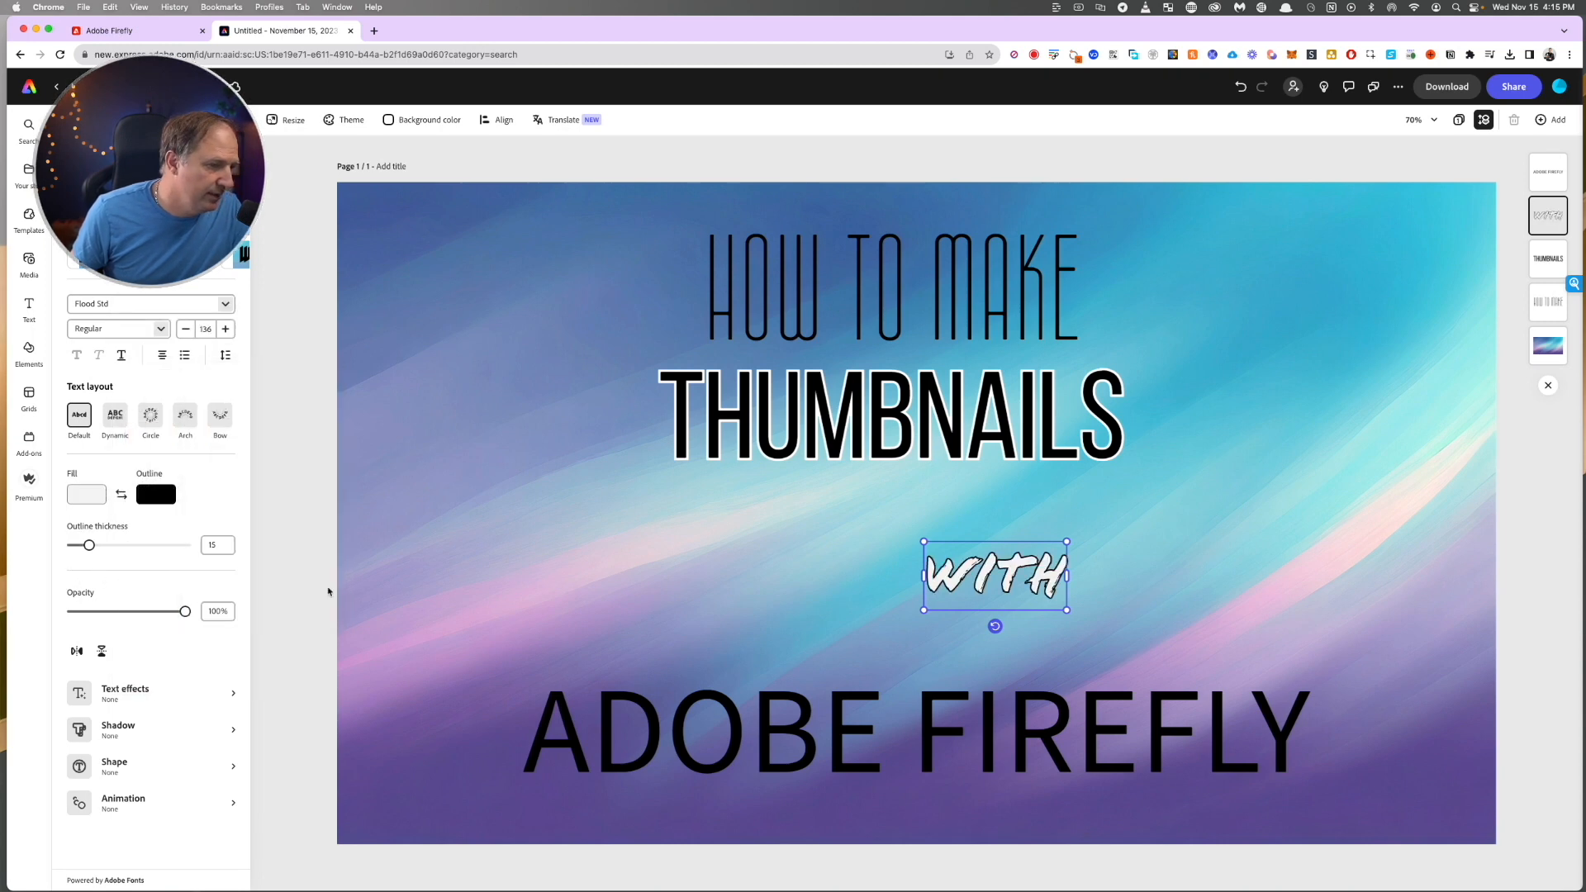
left_click_drag(991, 575, 1088, 490)
- Change the fill of the "ADOBE FIREFLY" text to a bright light blue swatch
left_click(826, 731)
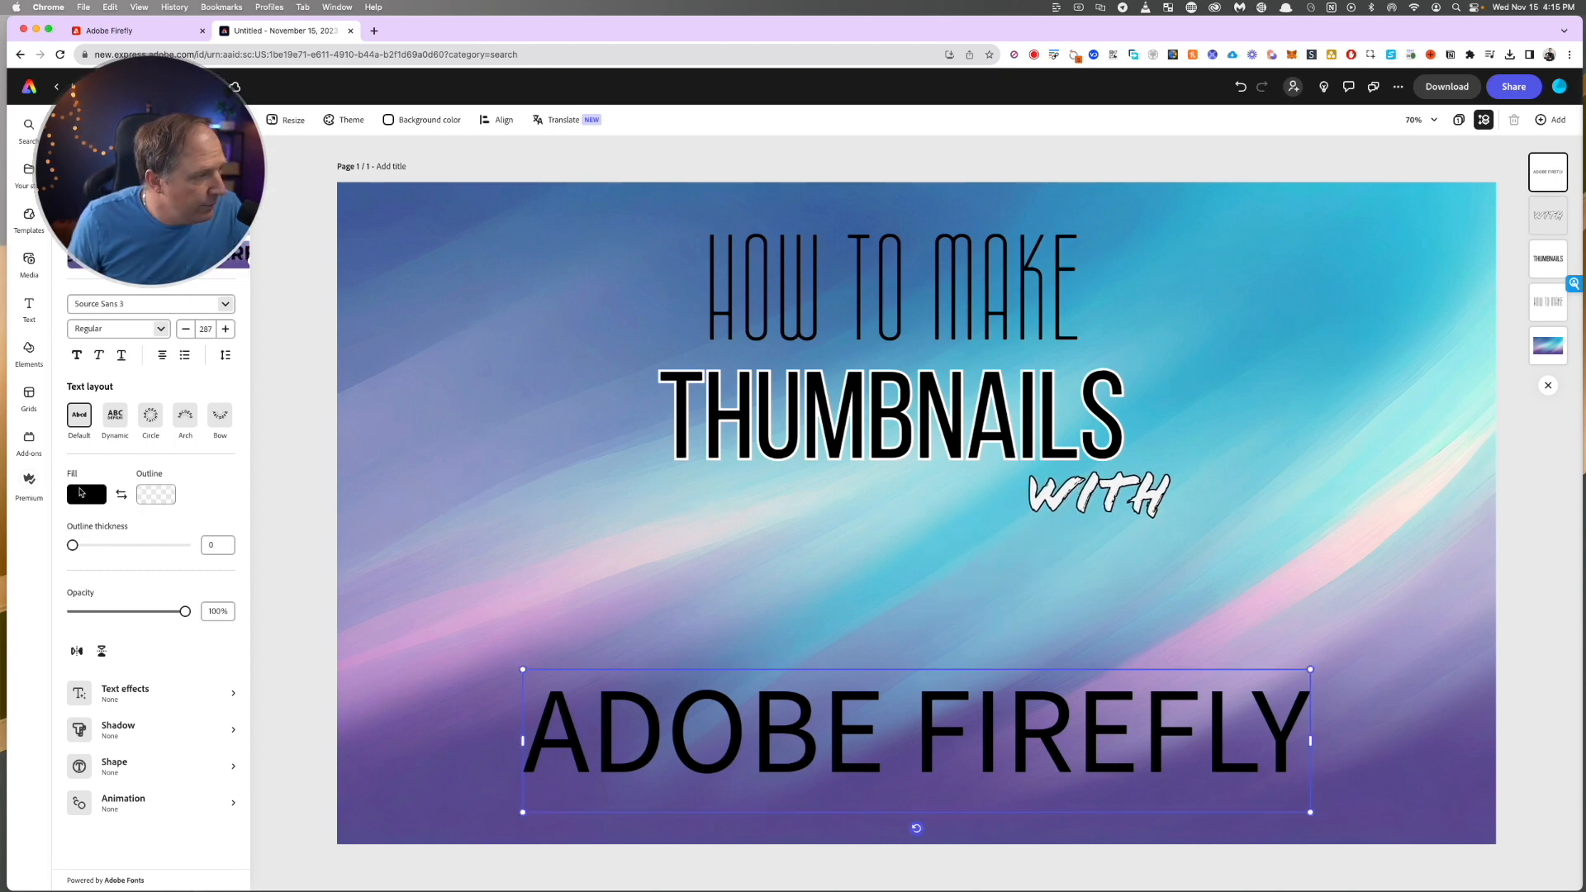
left_click(86, 494)
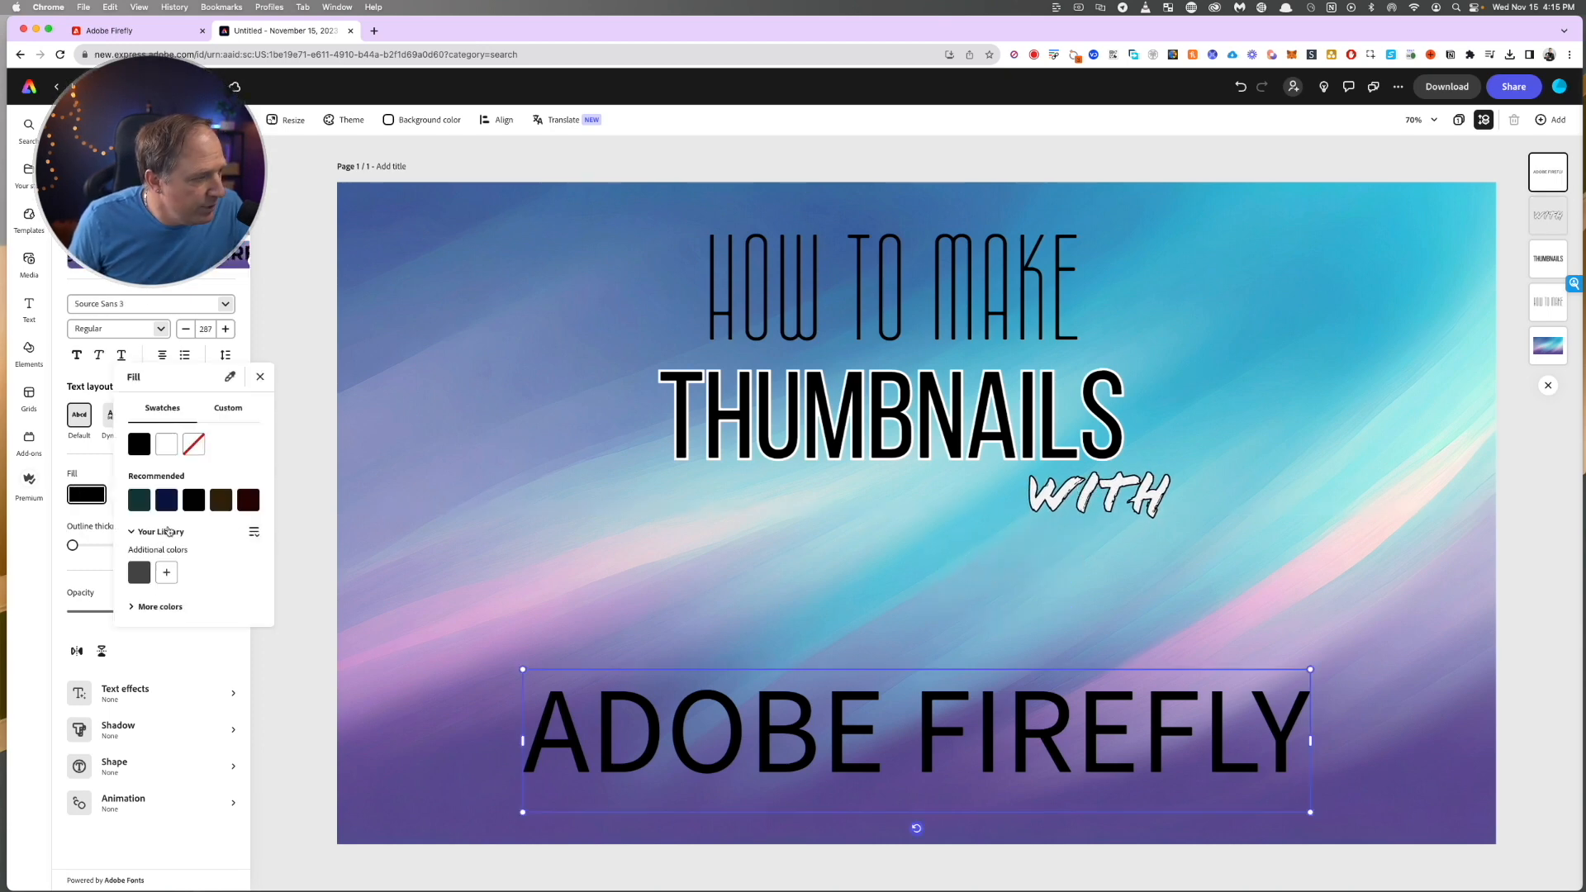
left_click(155, 604)
left_click(193, 619)
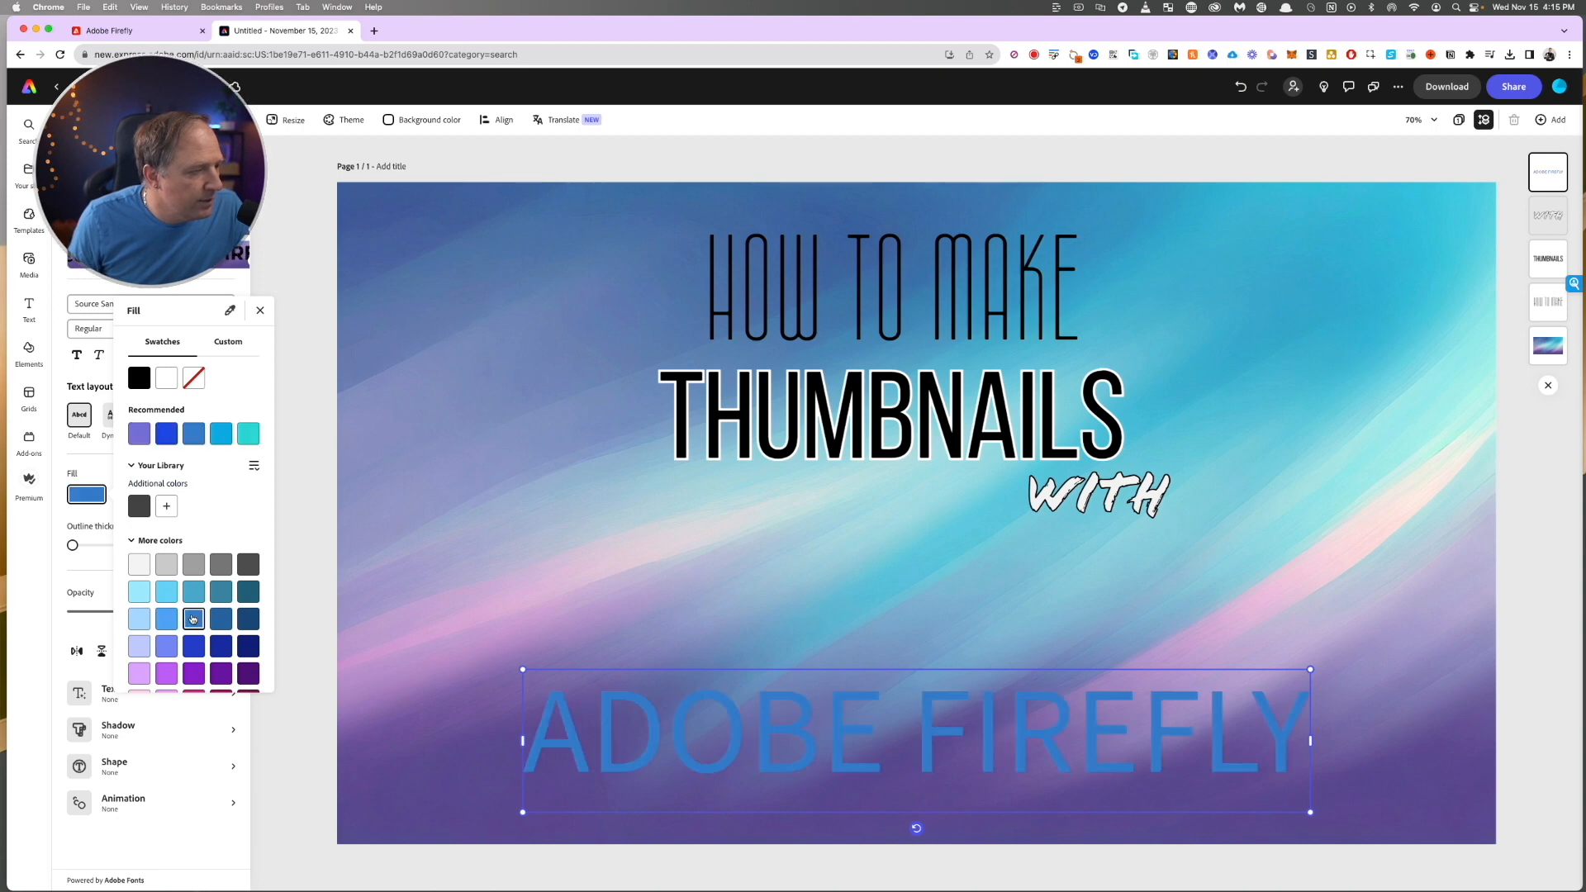
left_click(166, 616)
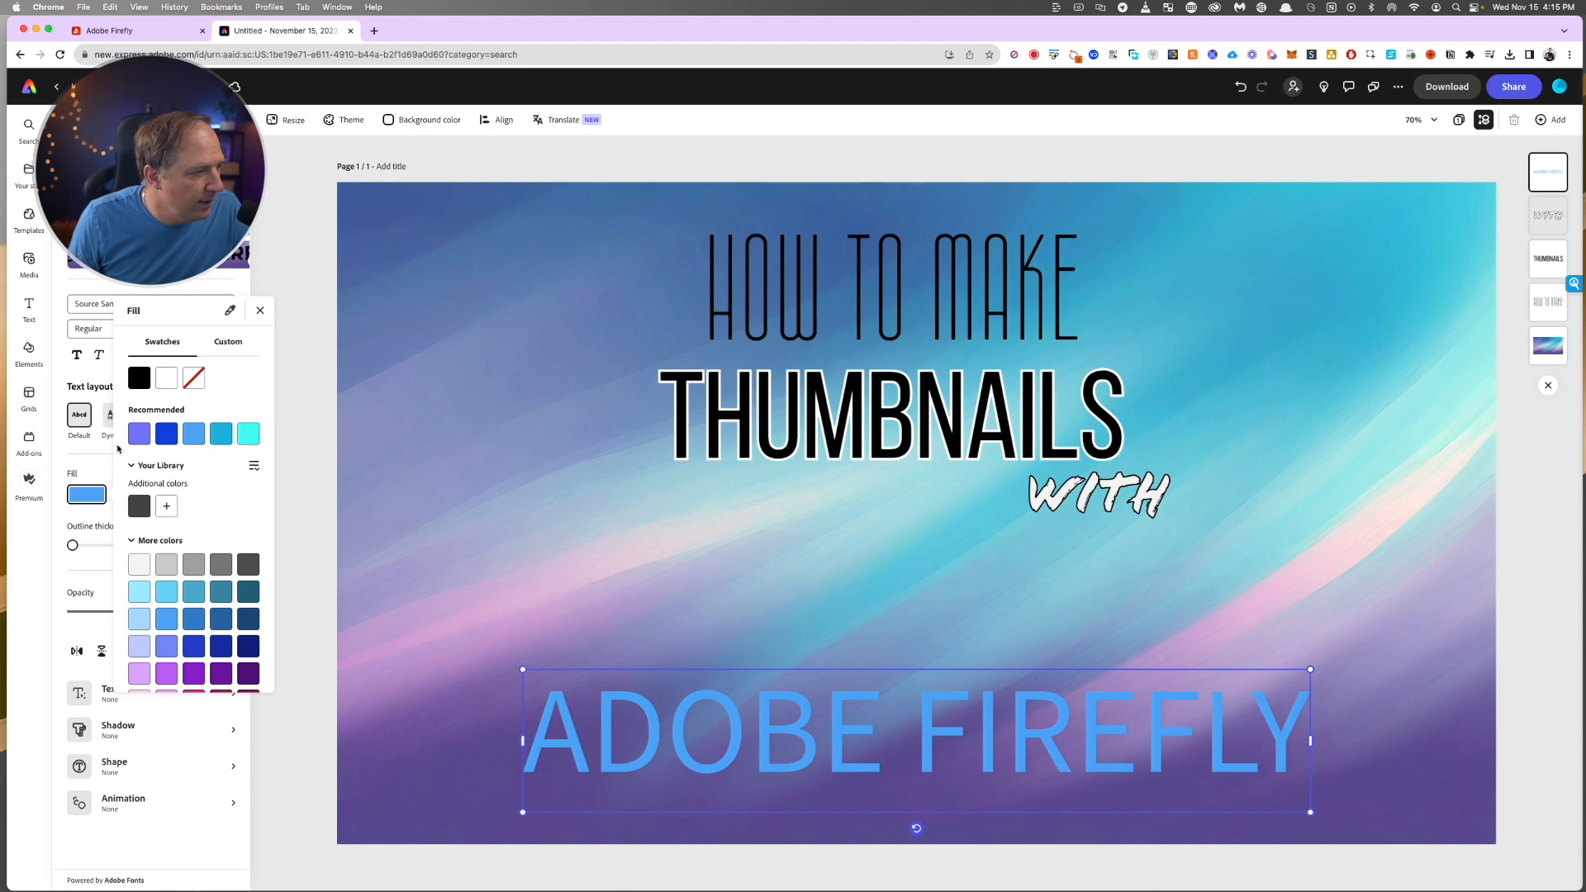
left_click(83, 569)
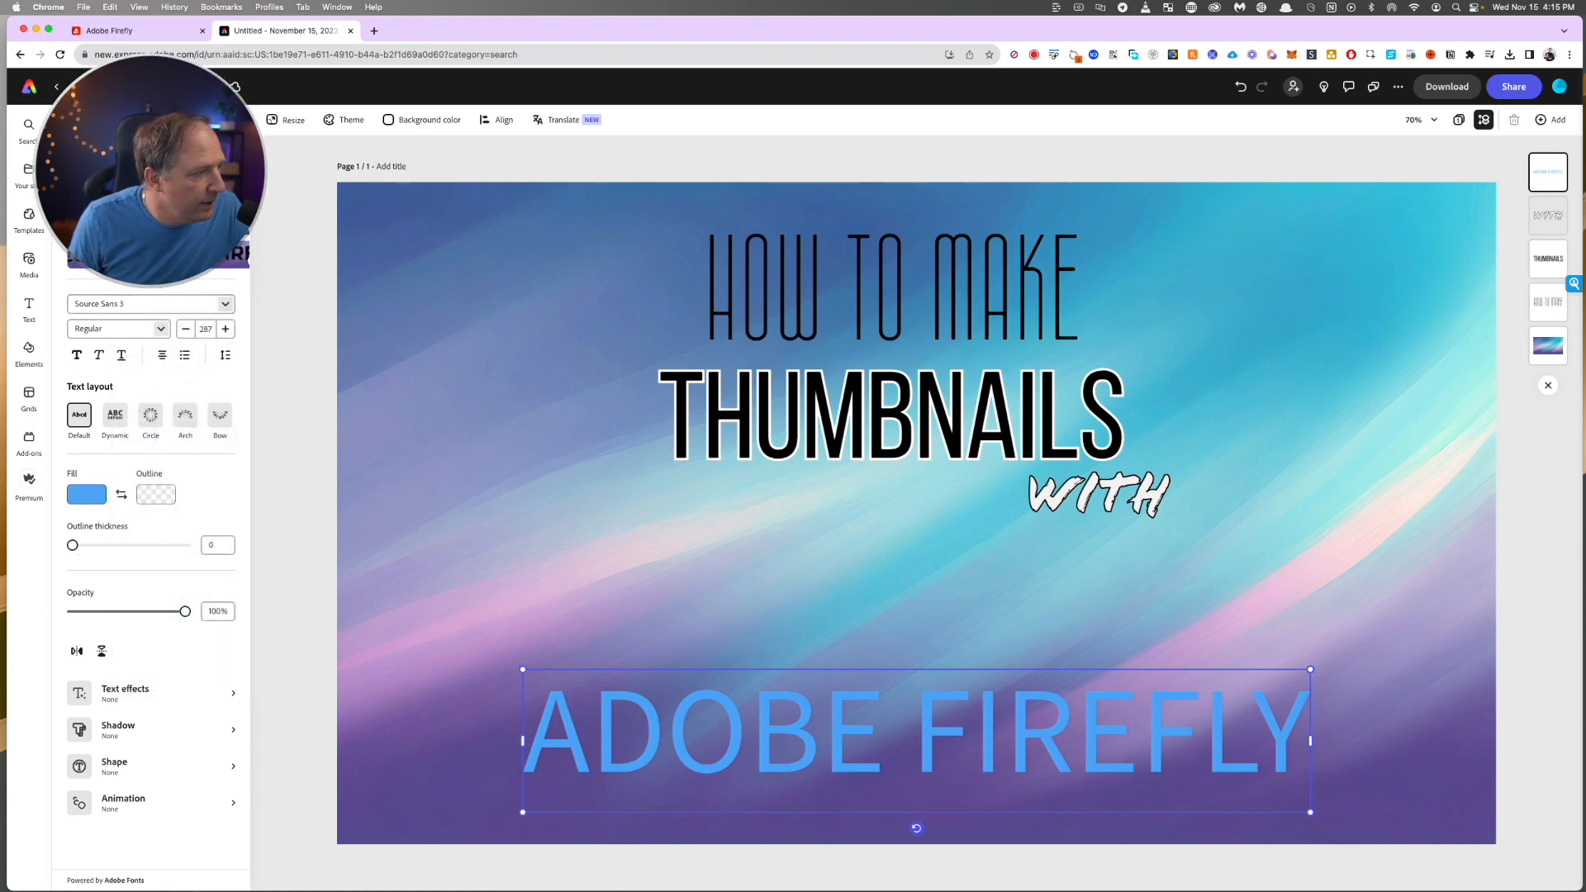
- Apply the slanted, rough-edged recommended font CCMonsterMashWorn to the "ADOBE FIREFLY" text
left_click(217, 247)
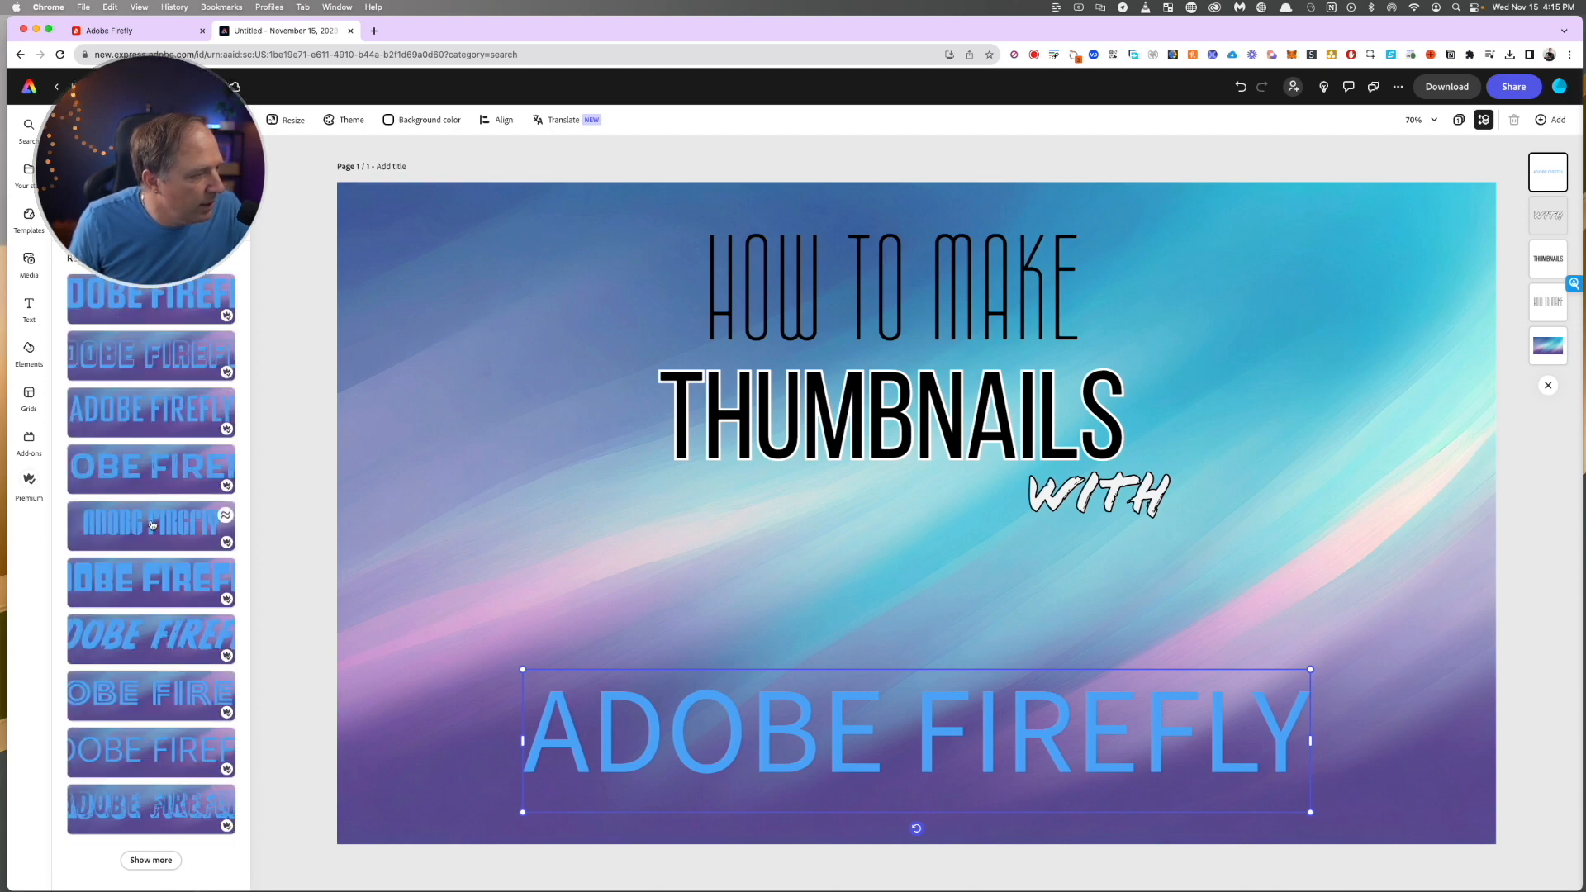
left_click(176, 633)
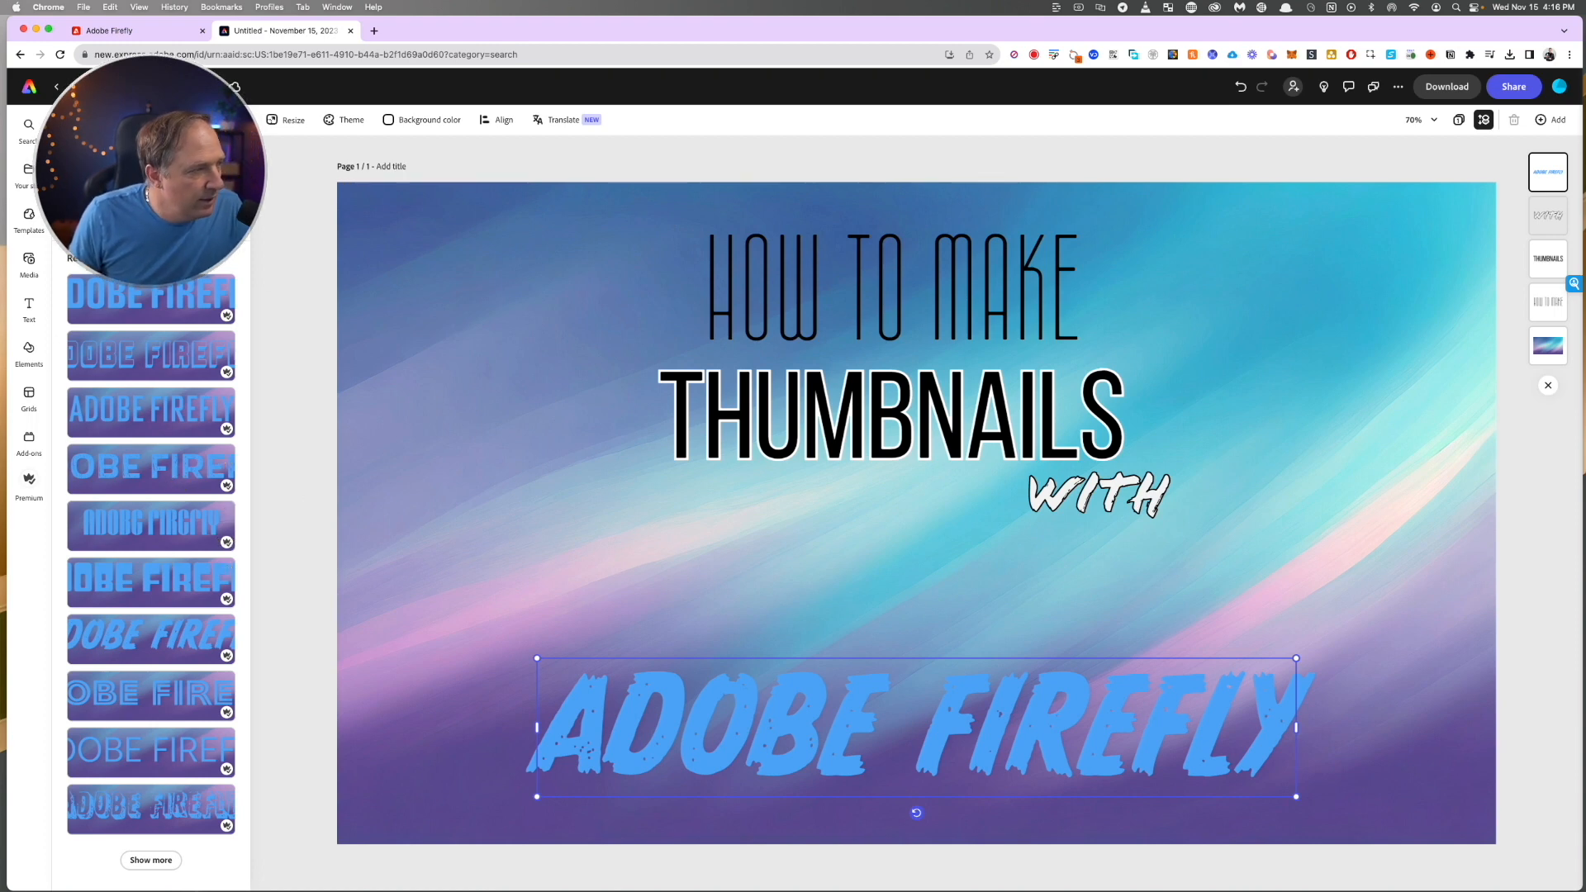
left_click(288, 453)
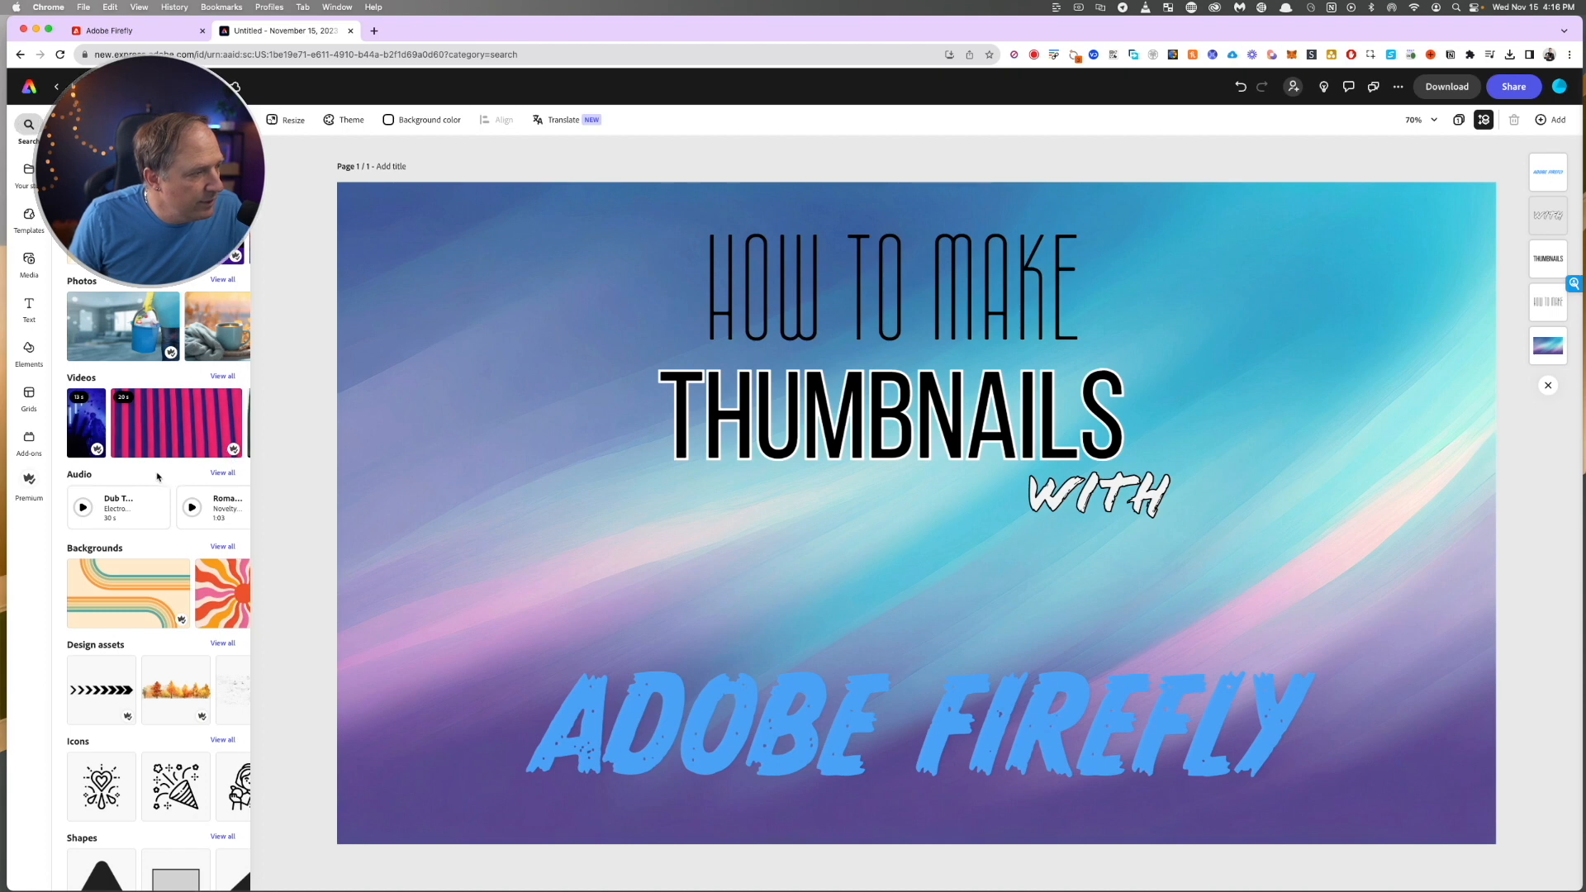
- Add an outline to the "ADOBE FIREFLY" text, trying black before settling on white
left_click(591, 698)
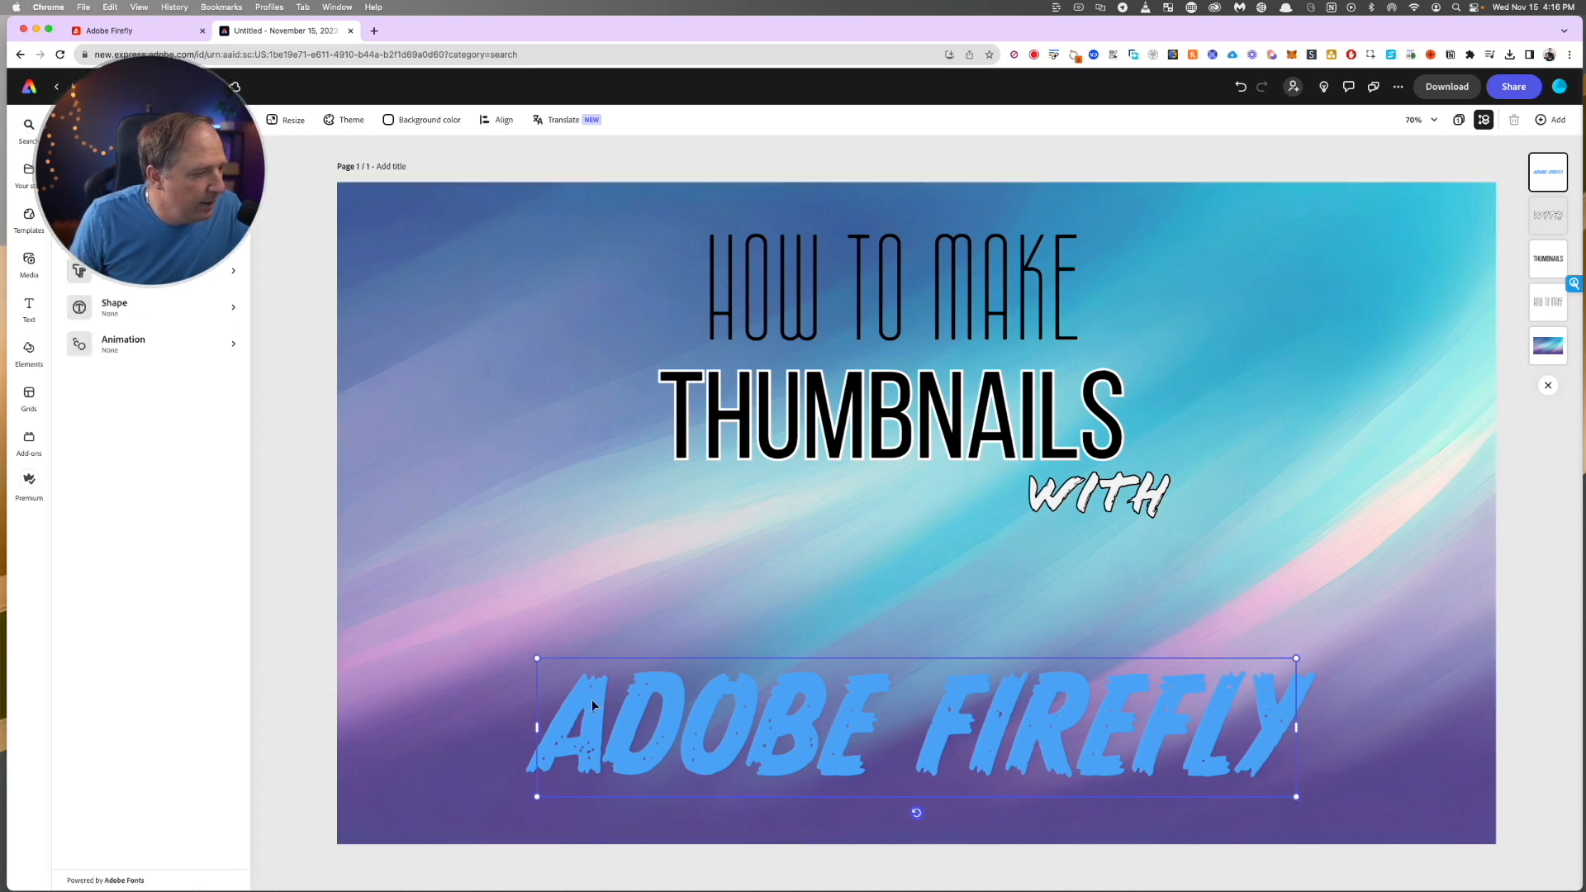
left_click(167, 493)
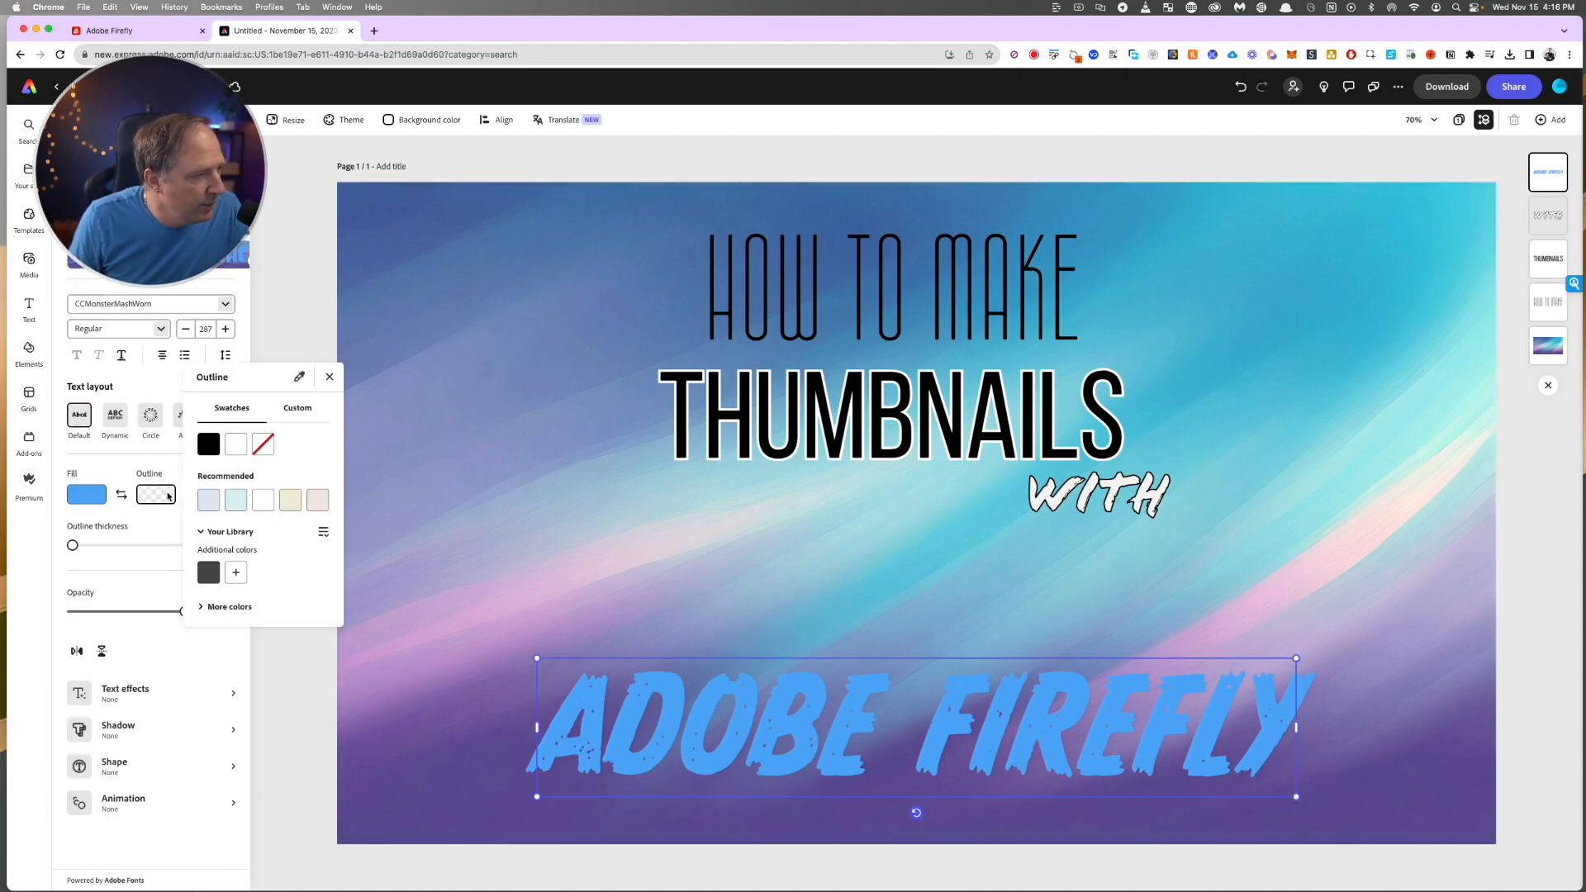
left_click(208, 444)
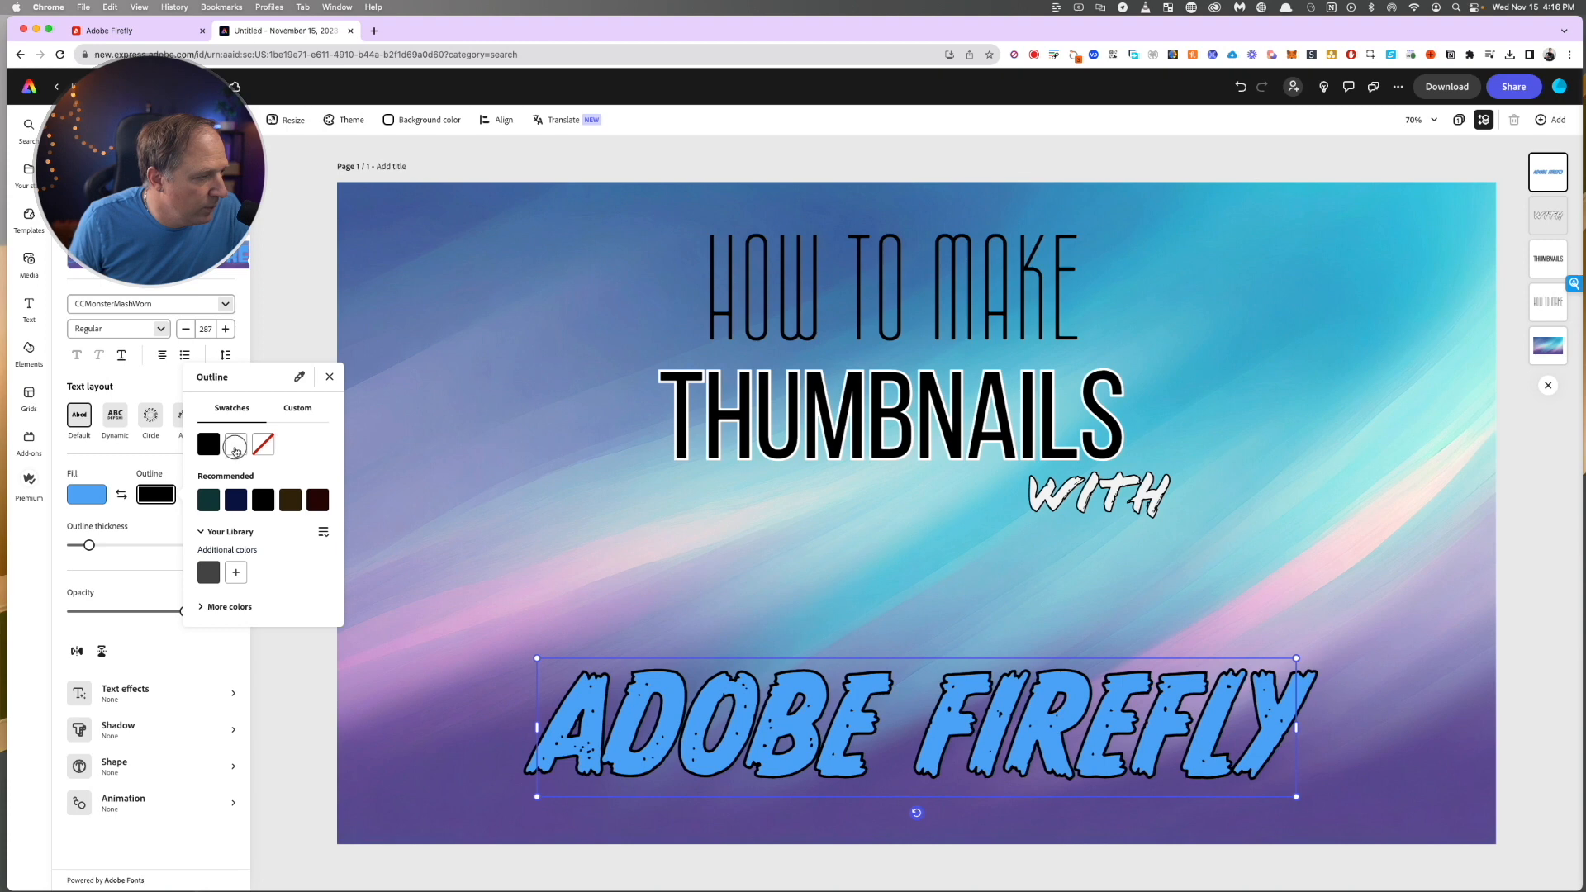
left_click(237, 447)
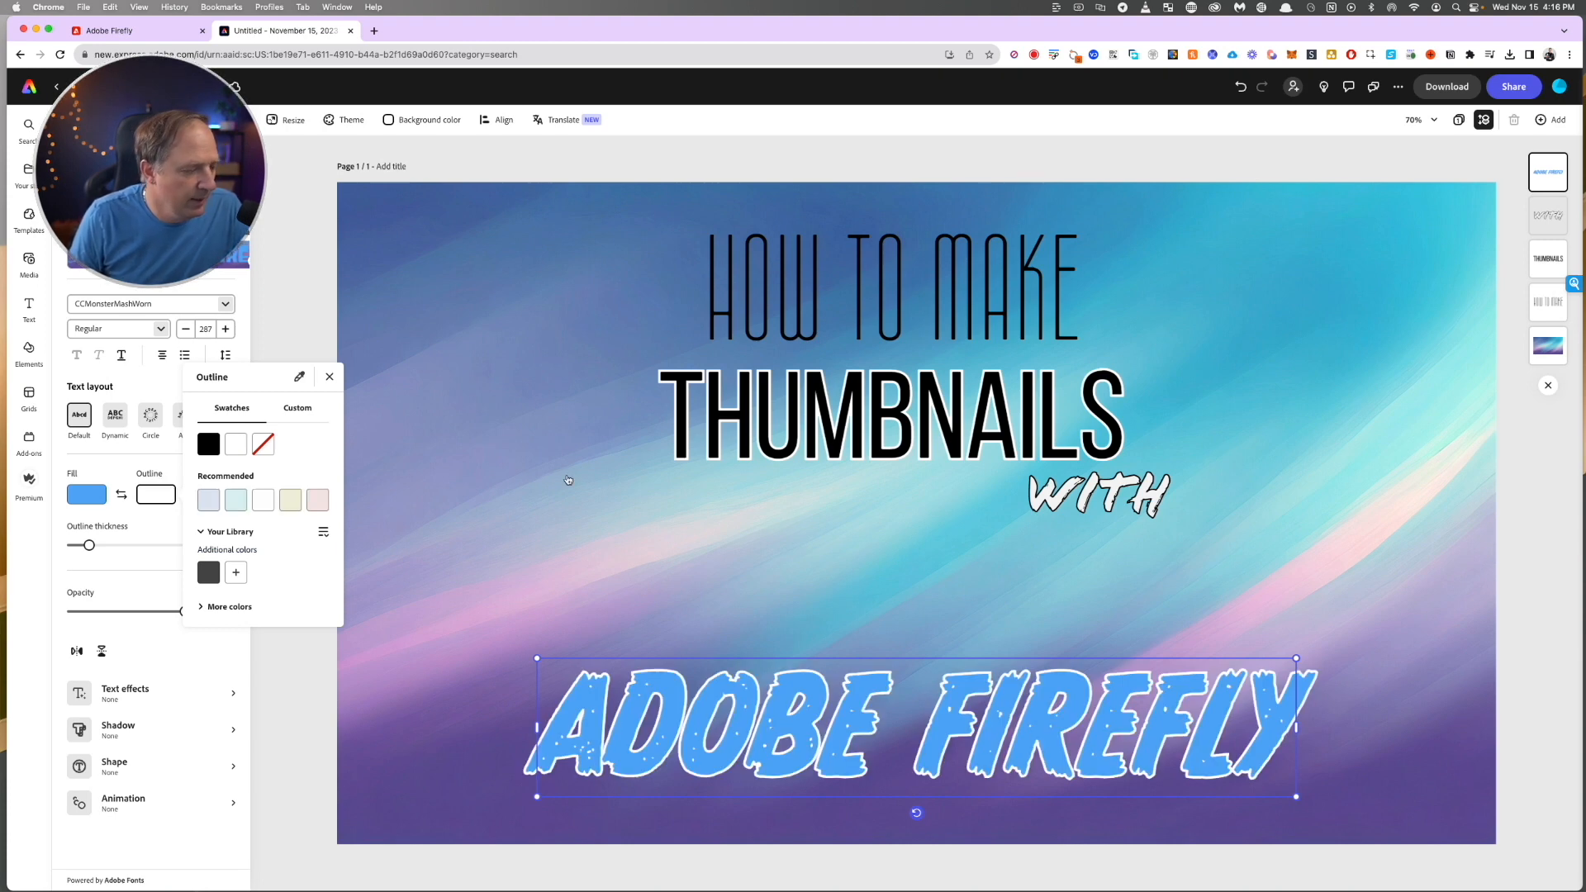
left_click(330, 376)
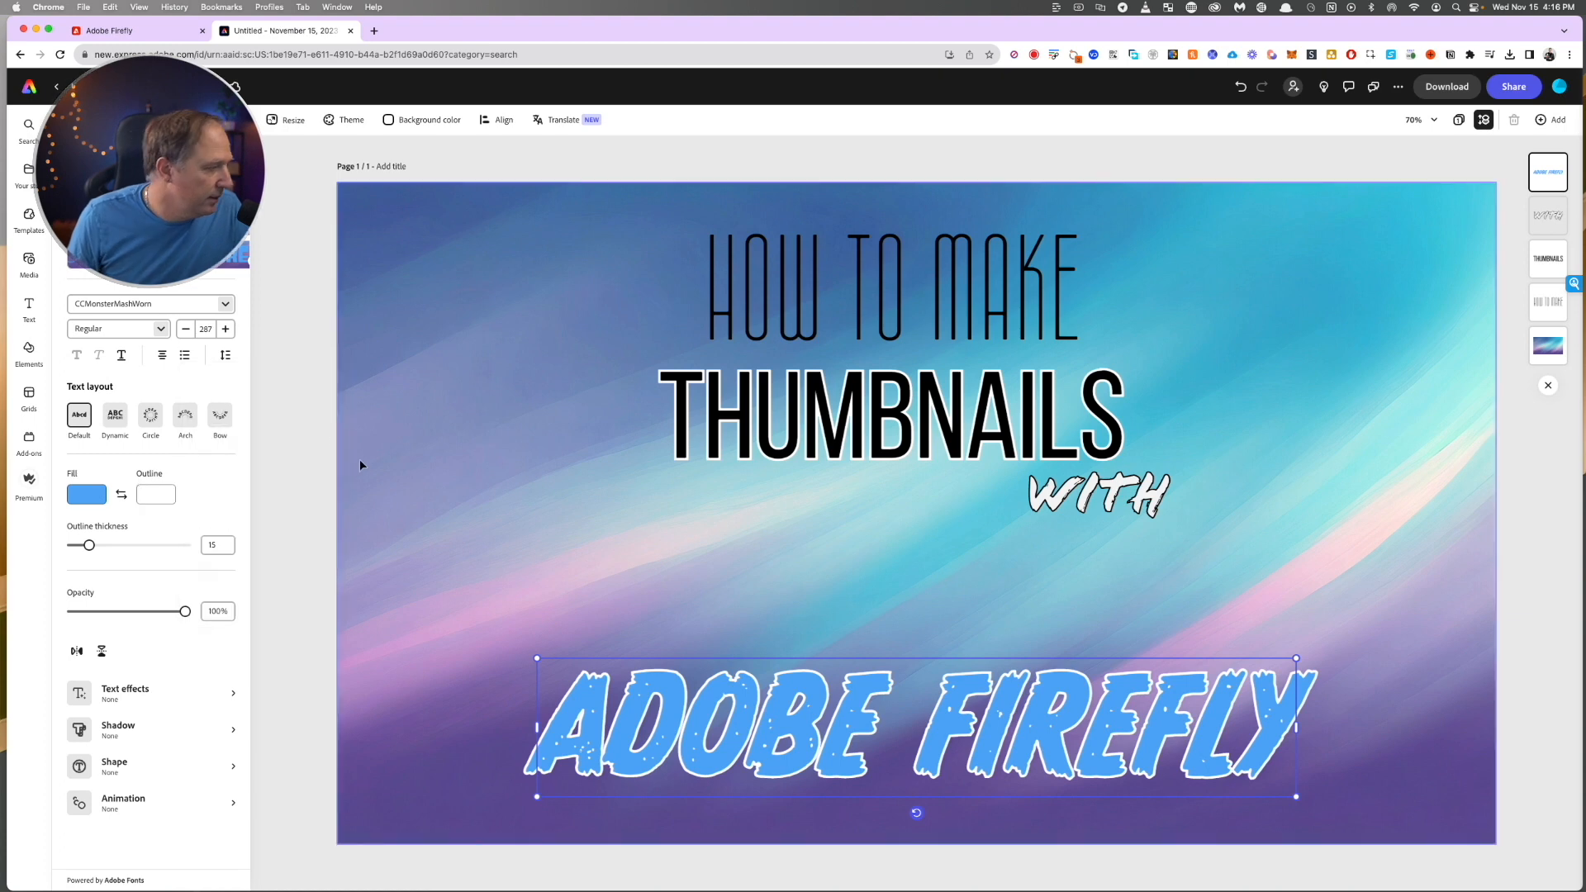
- Add a shadow to "ADOBE FIREFLY", trying the Lift preset before choosing the tighter drop shadow close to the letters
left_click(170, 725)
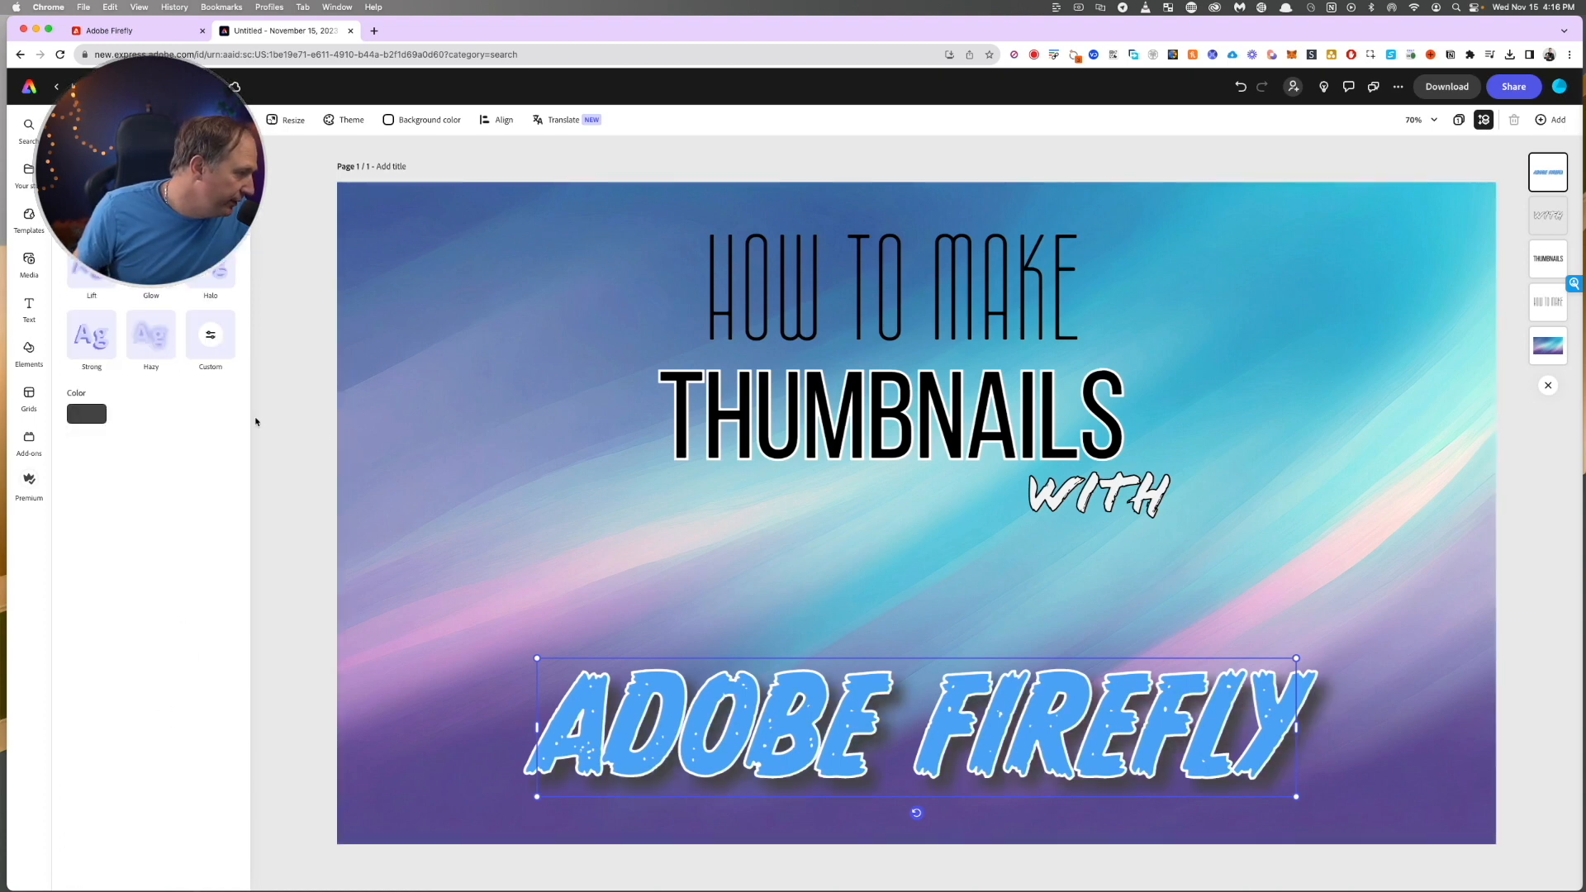
left_click(91, 274)
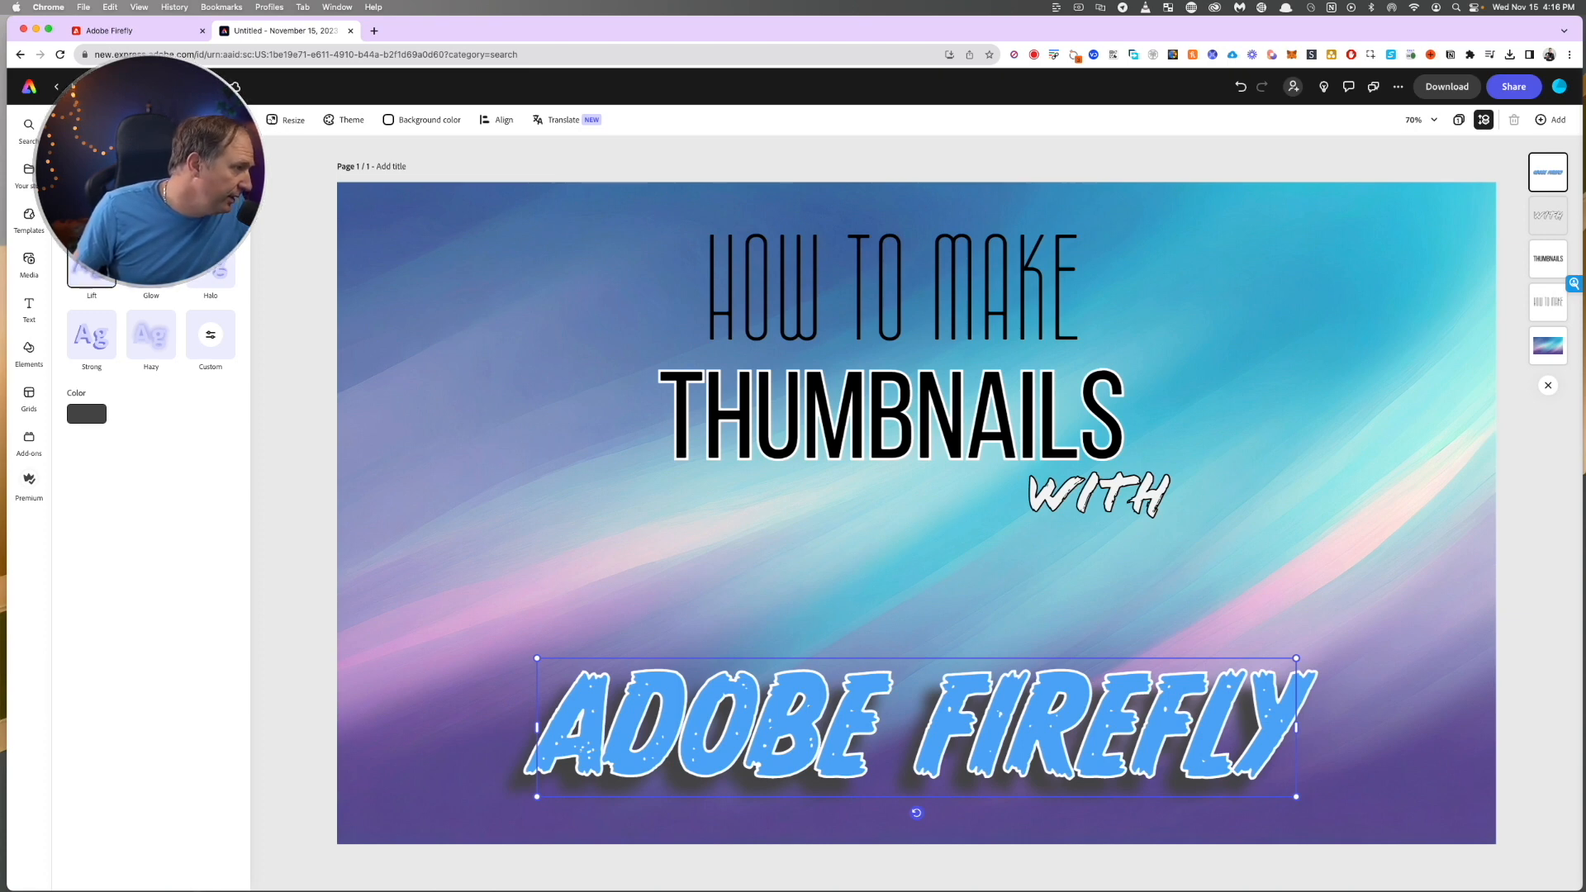
left_click(151, 192)
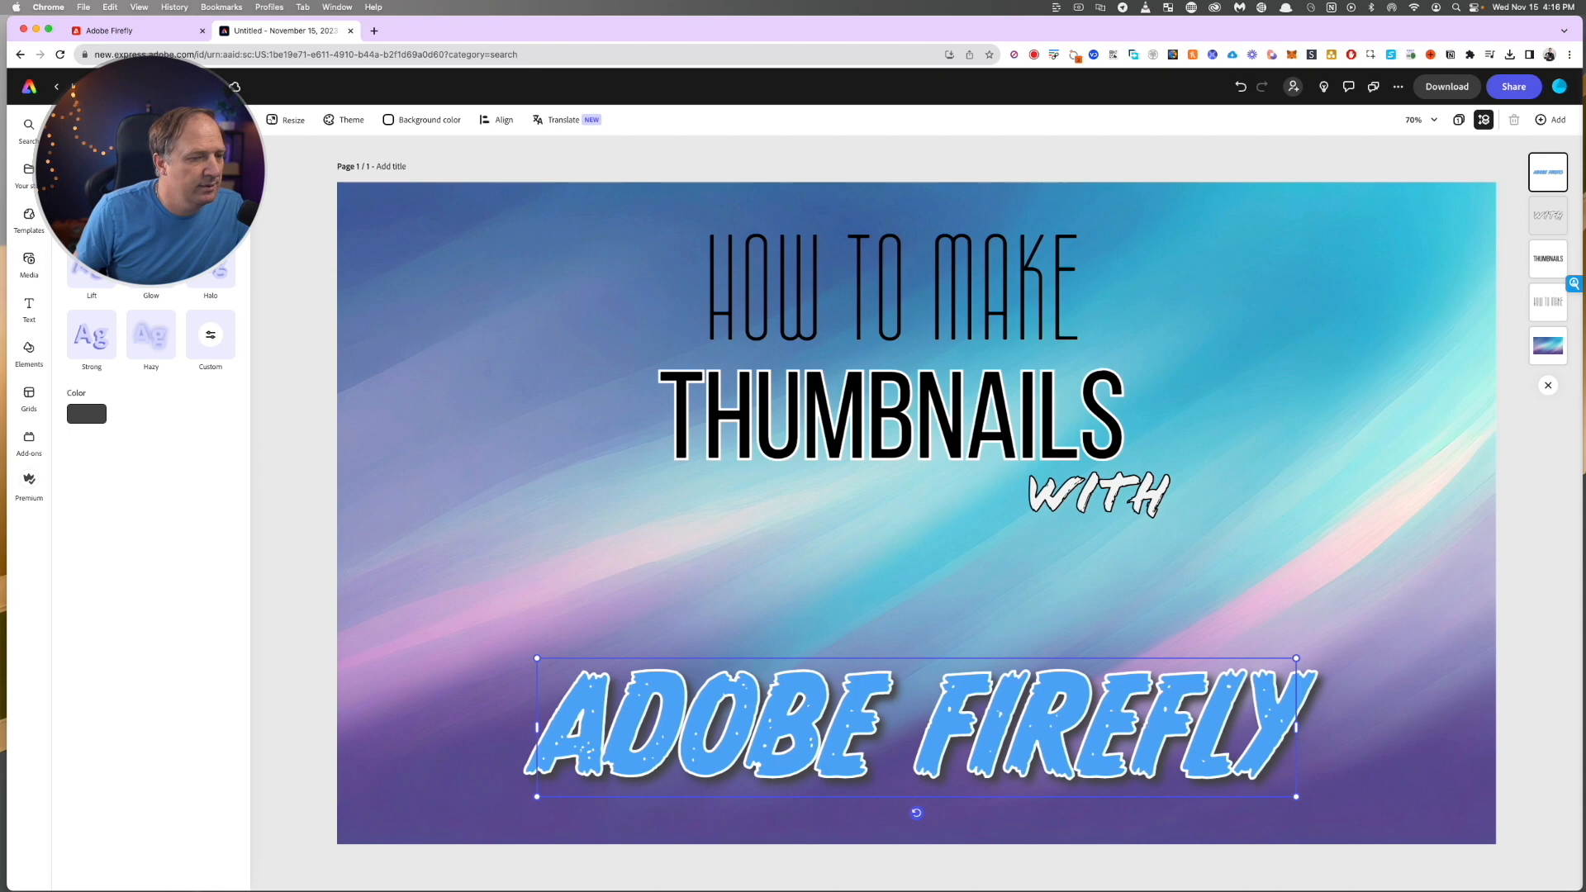
- Set the "ADOBE FIREFLY" shadow colour to the light pink sampled from the background's streak
left_click(86, 413)
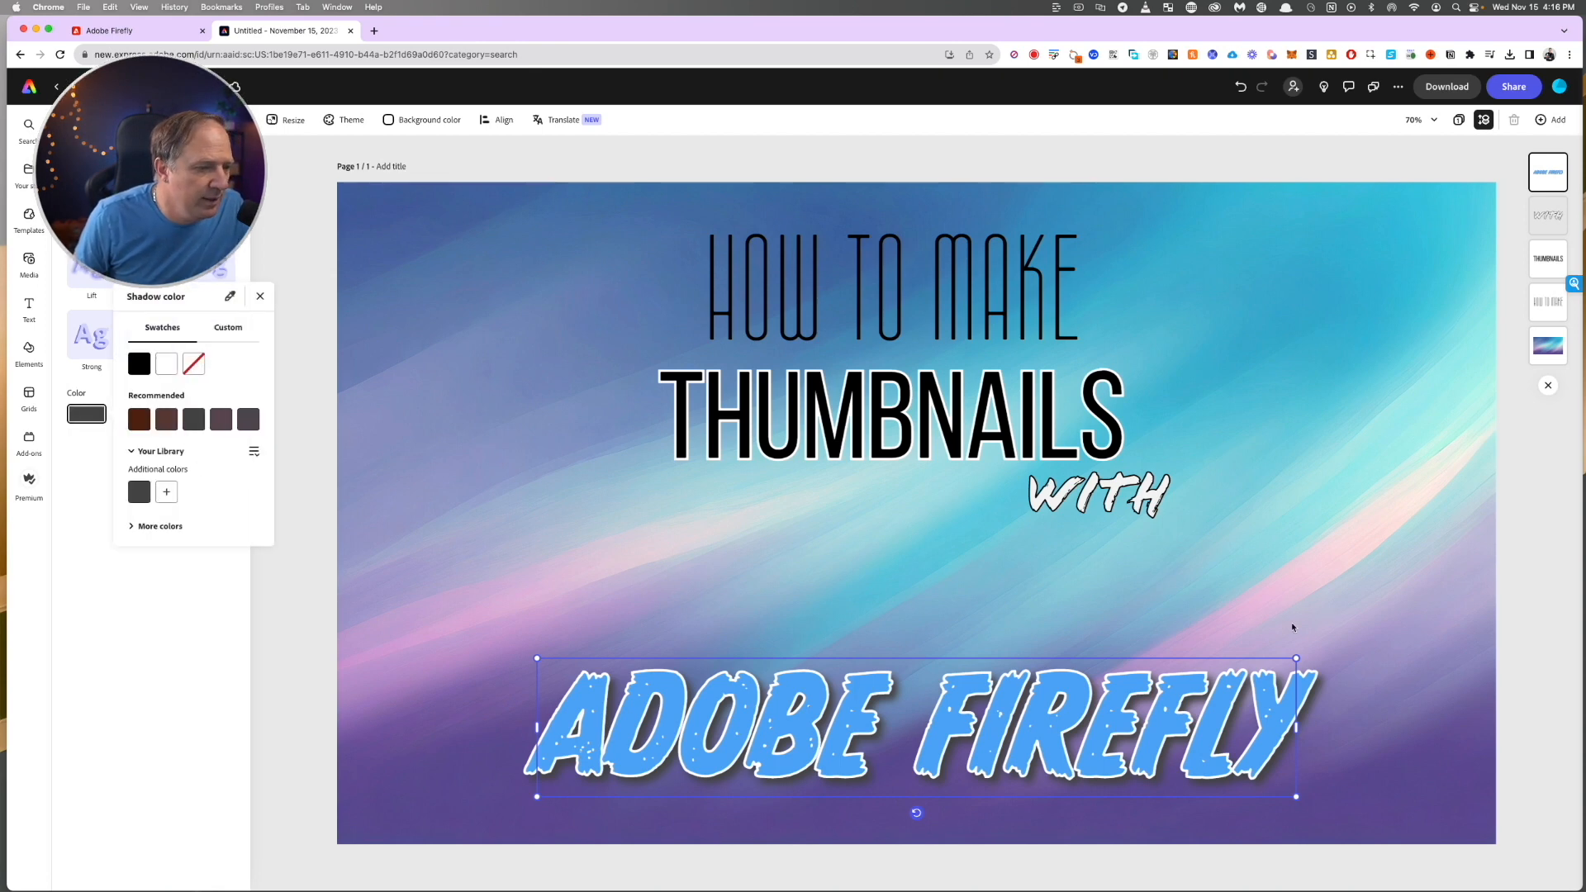
left_click(230, 298)
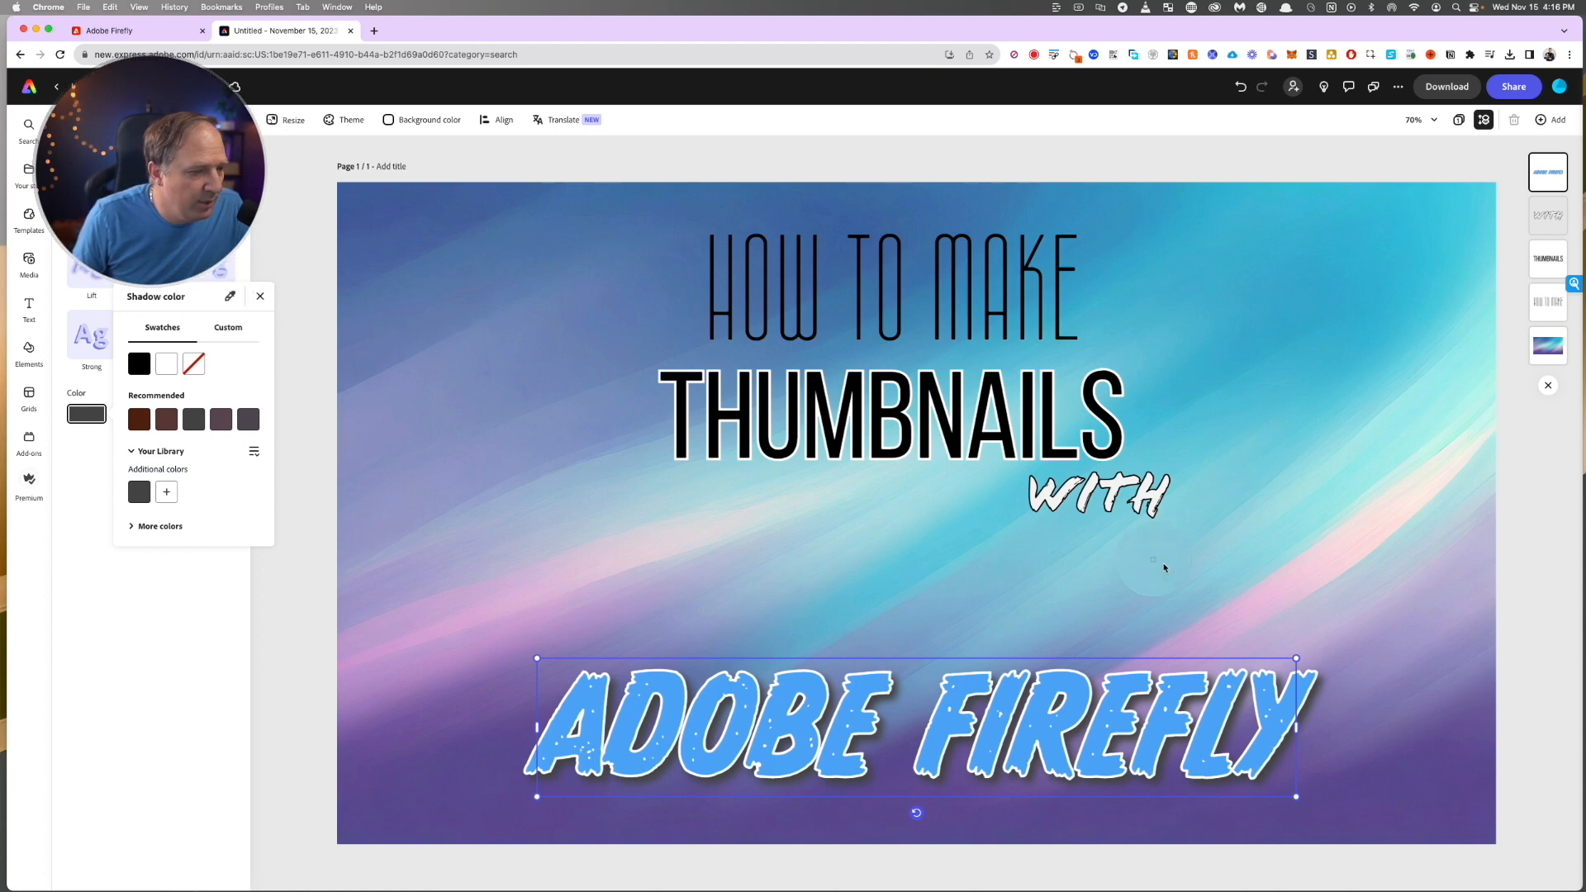
left_click(1283, 586)
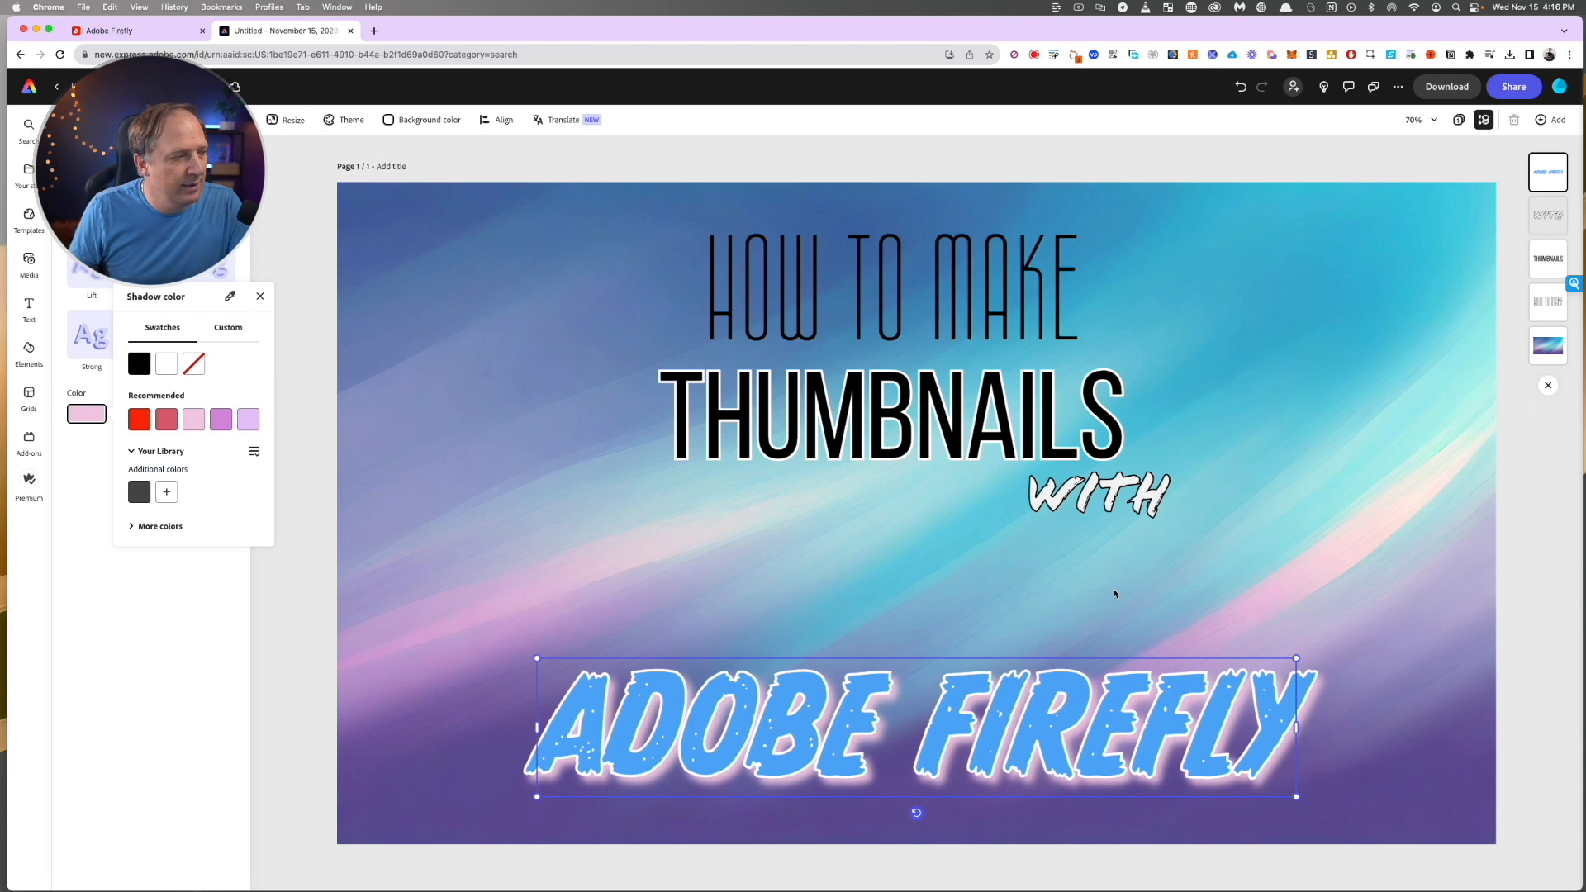
left_click(259, 296)
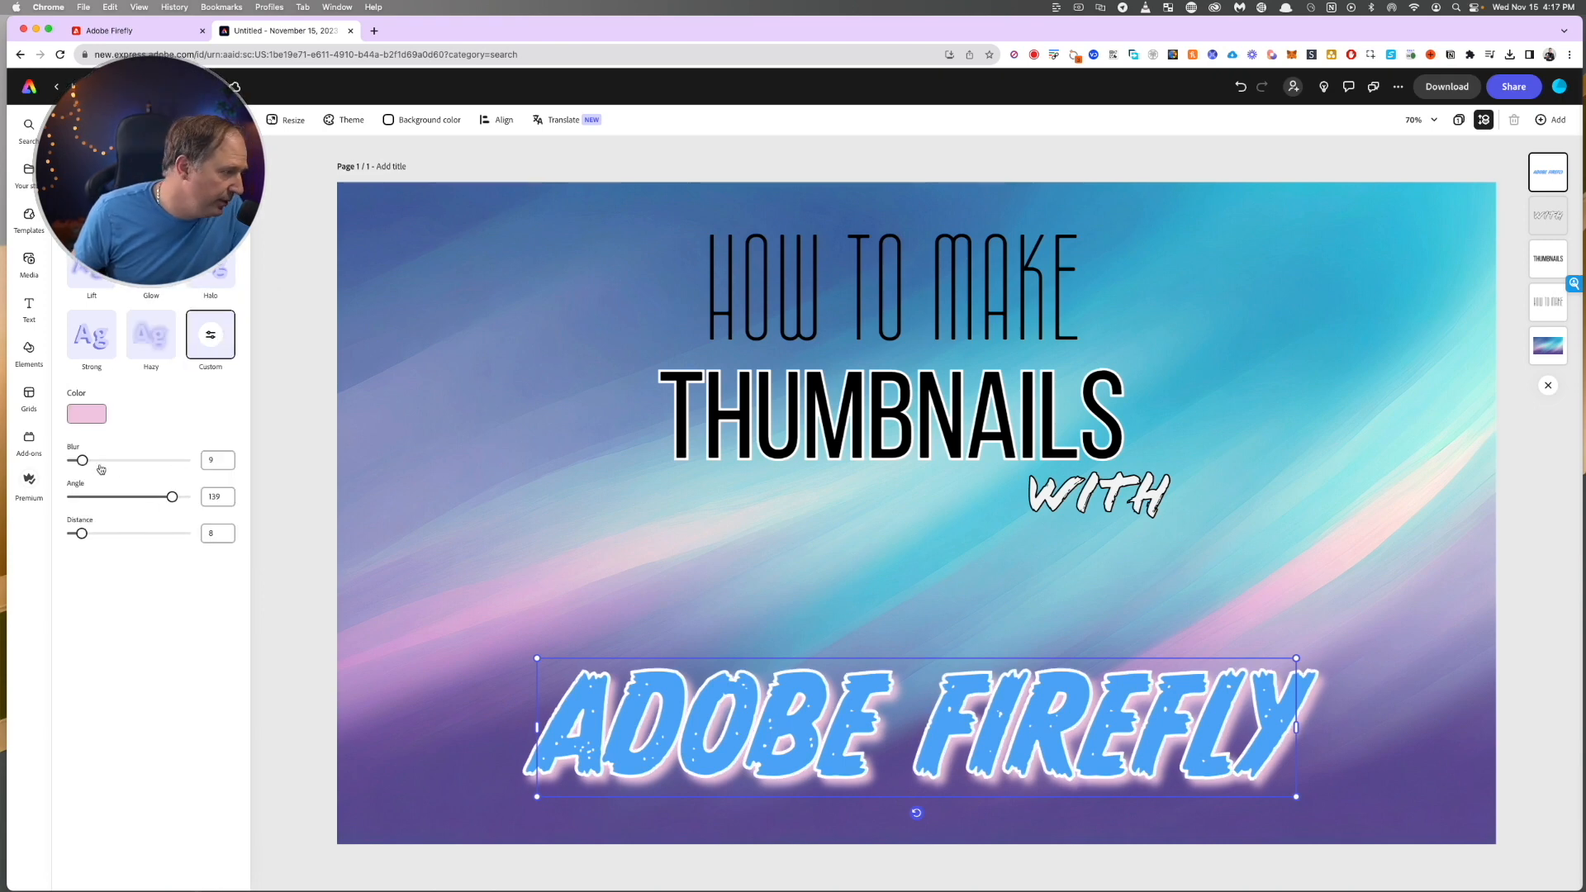
- Set the "ADOBE FIREFLY" shadow distance to 5 and fill the letters with the dark blue sampled from the background's upper-left corner
left_click_drag(82, 533, 74, 538)
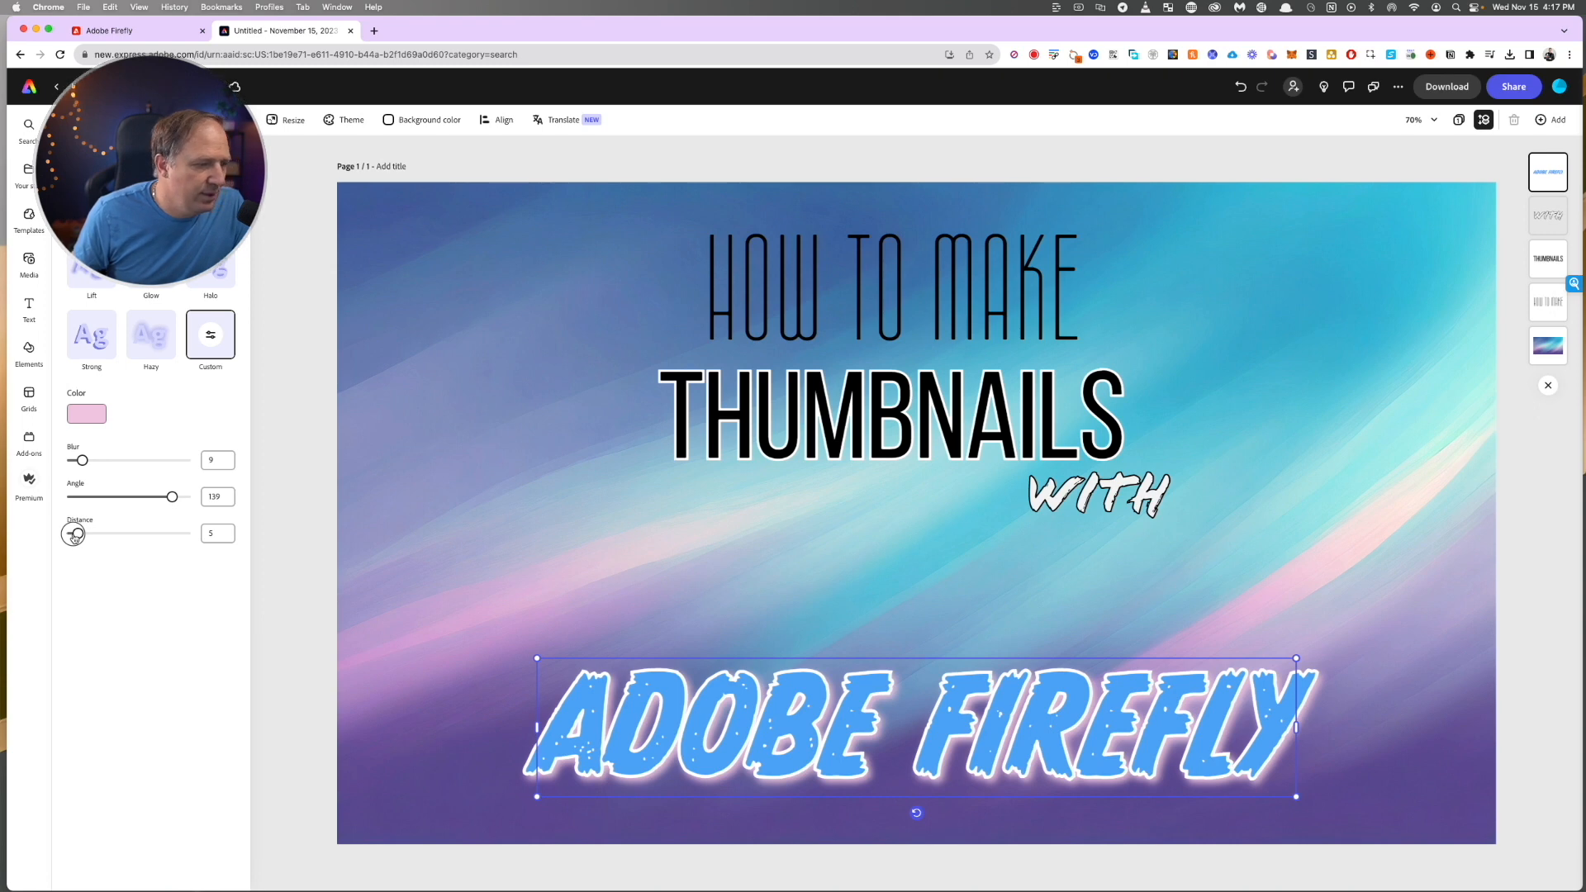
left_click(216, 532)
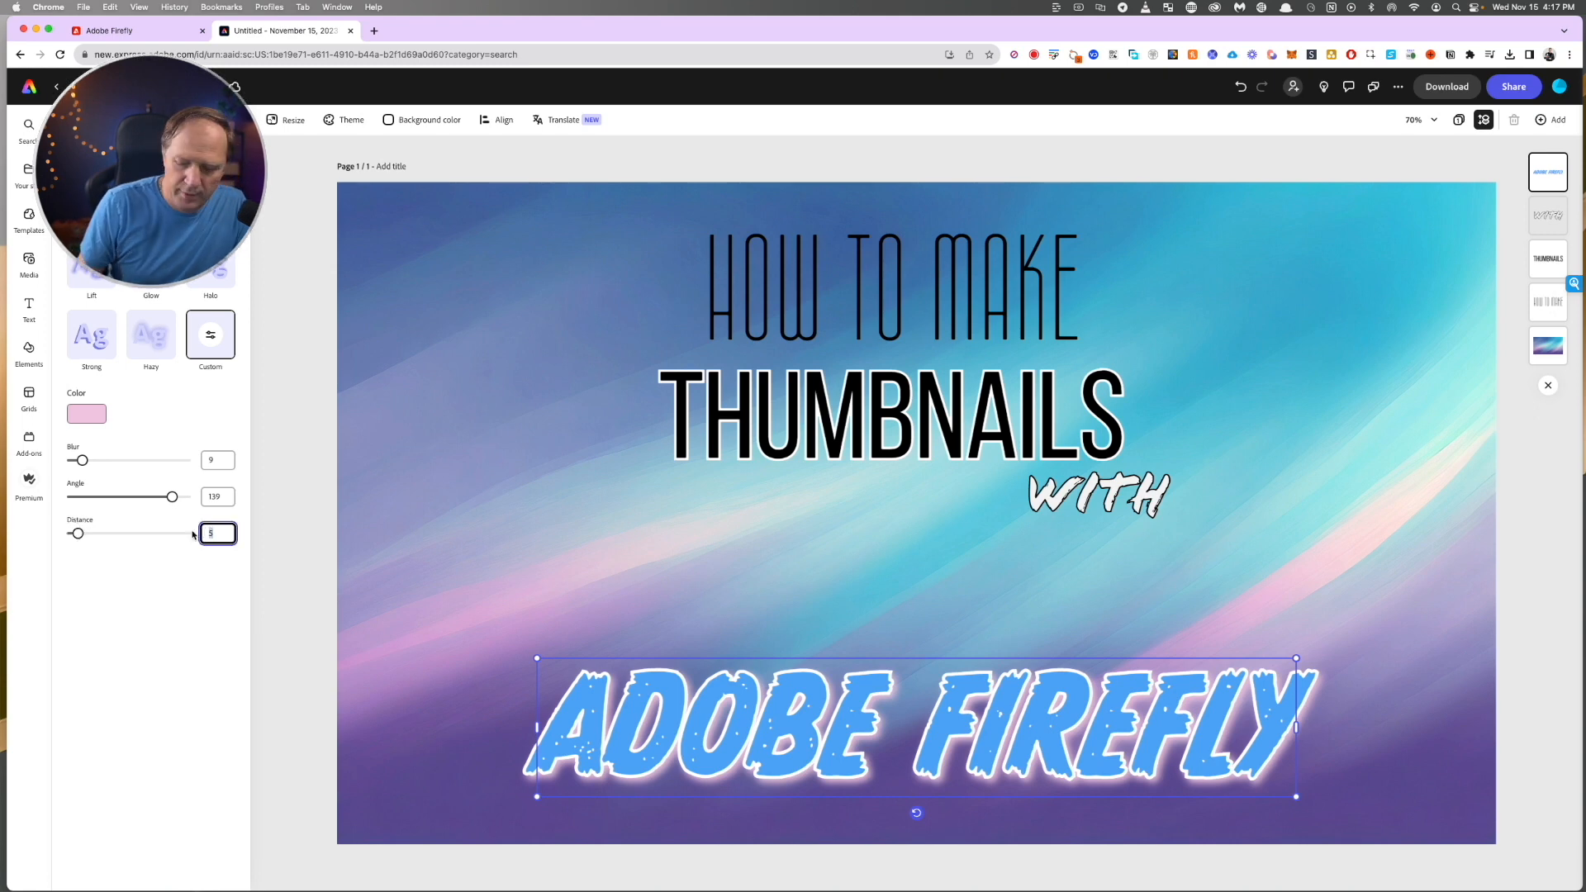
key("Return")
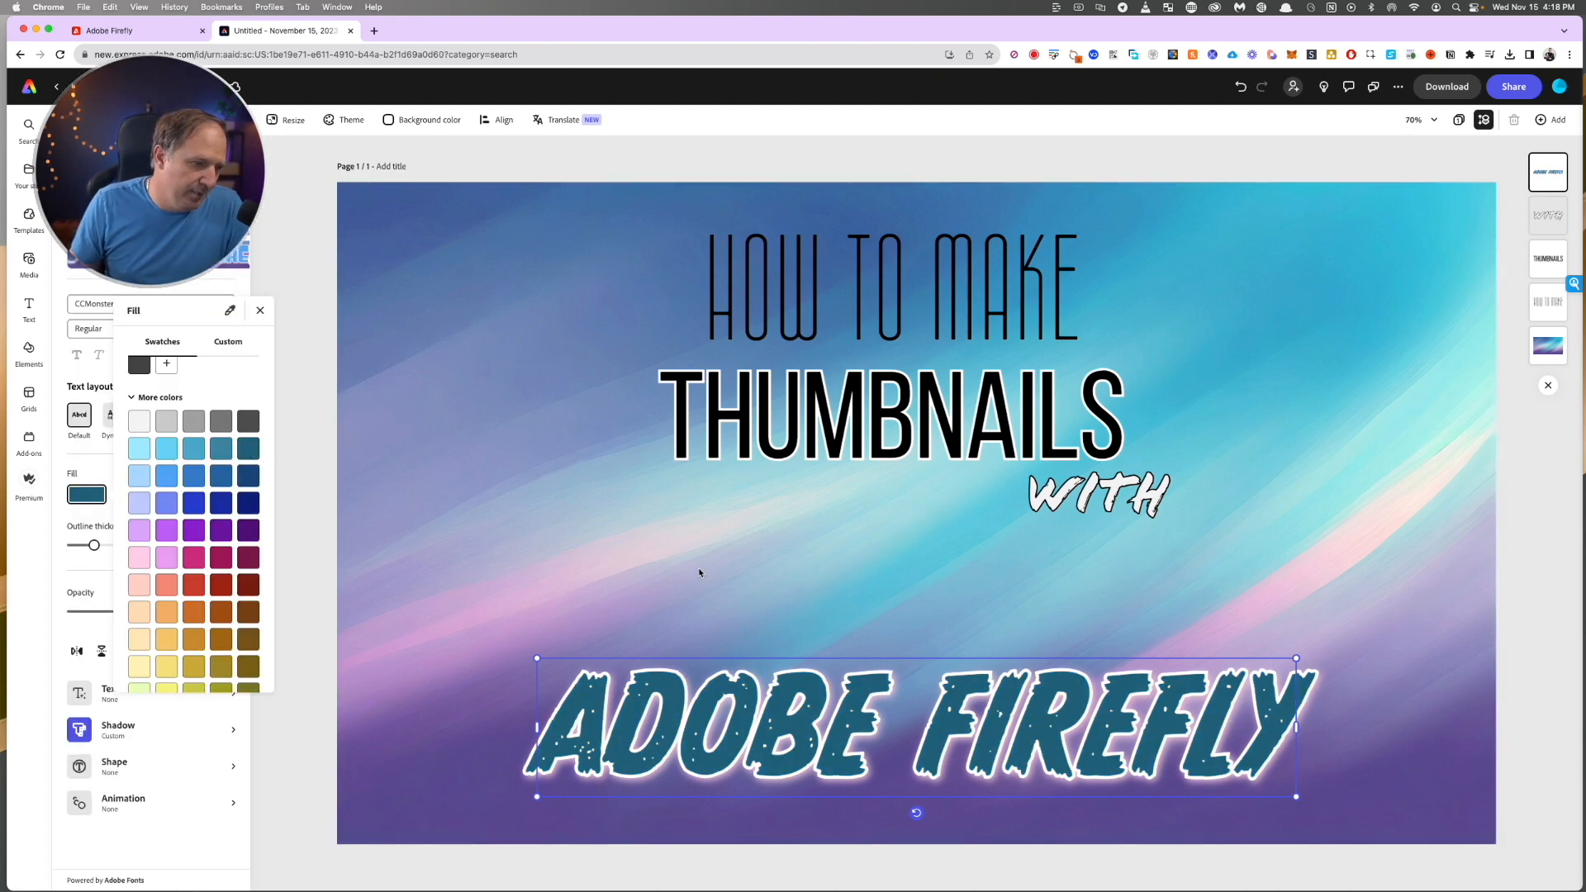
left_click(230, 310)
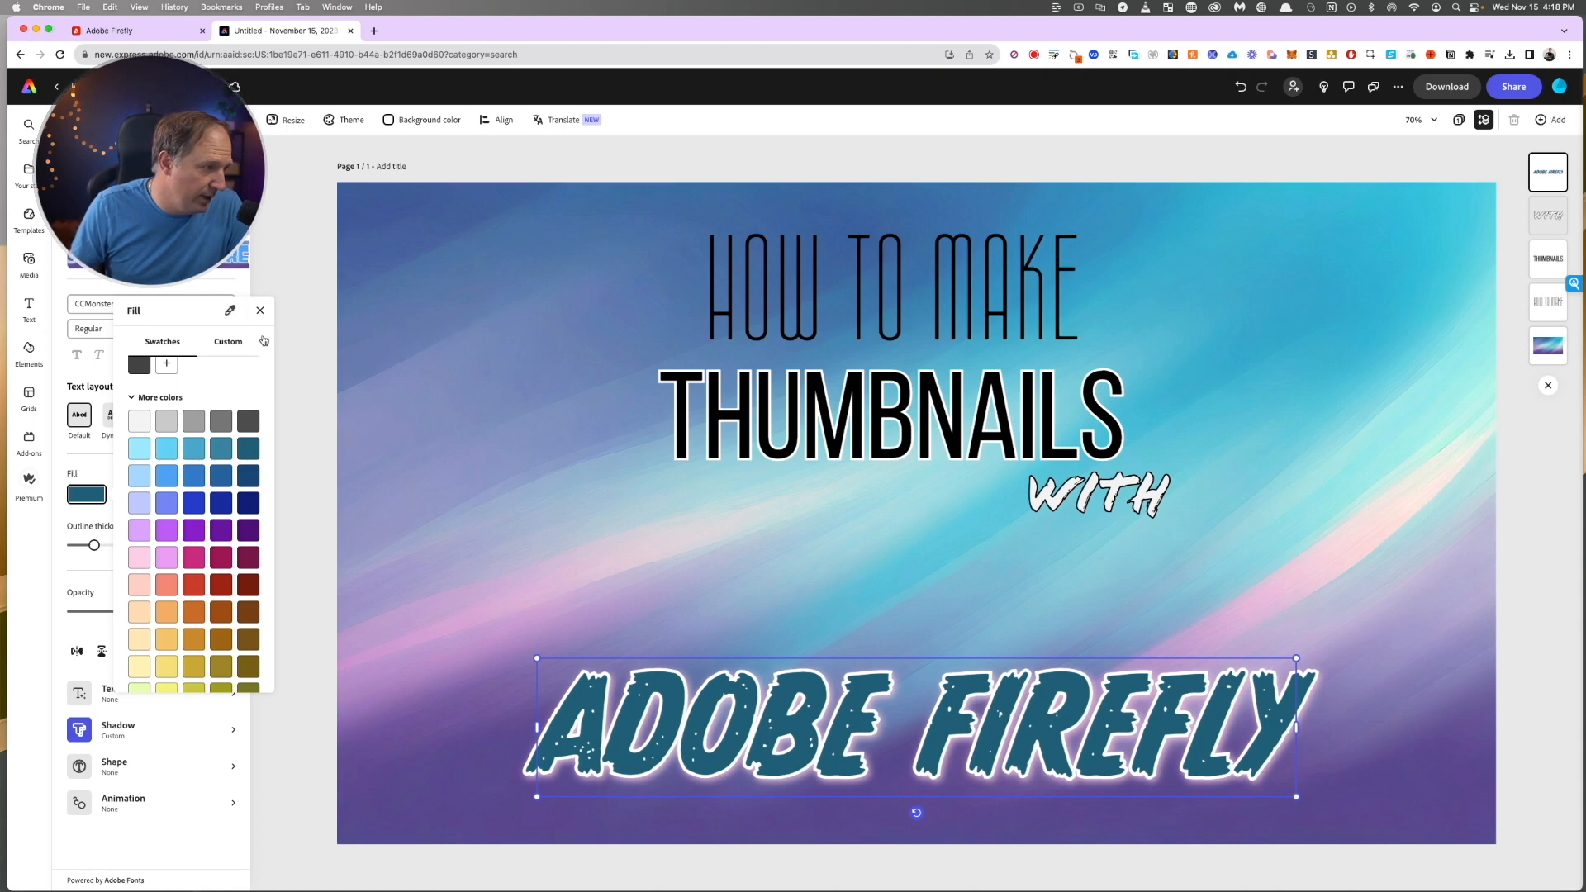
left_click(385, 205)
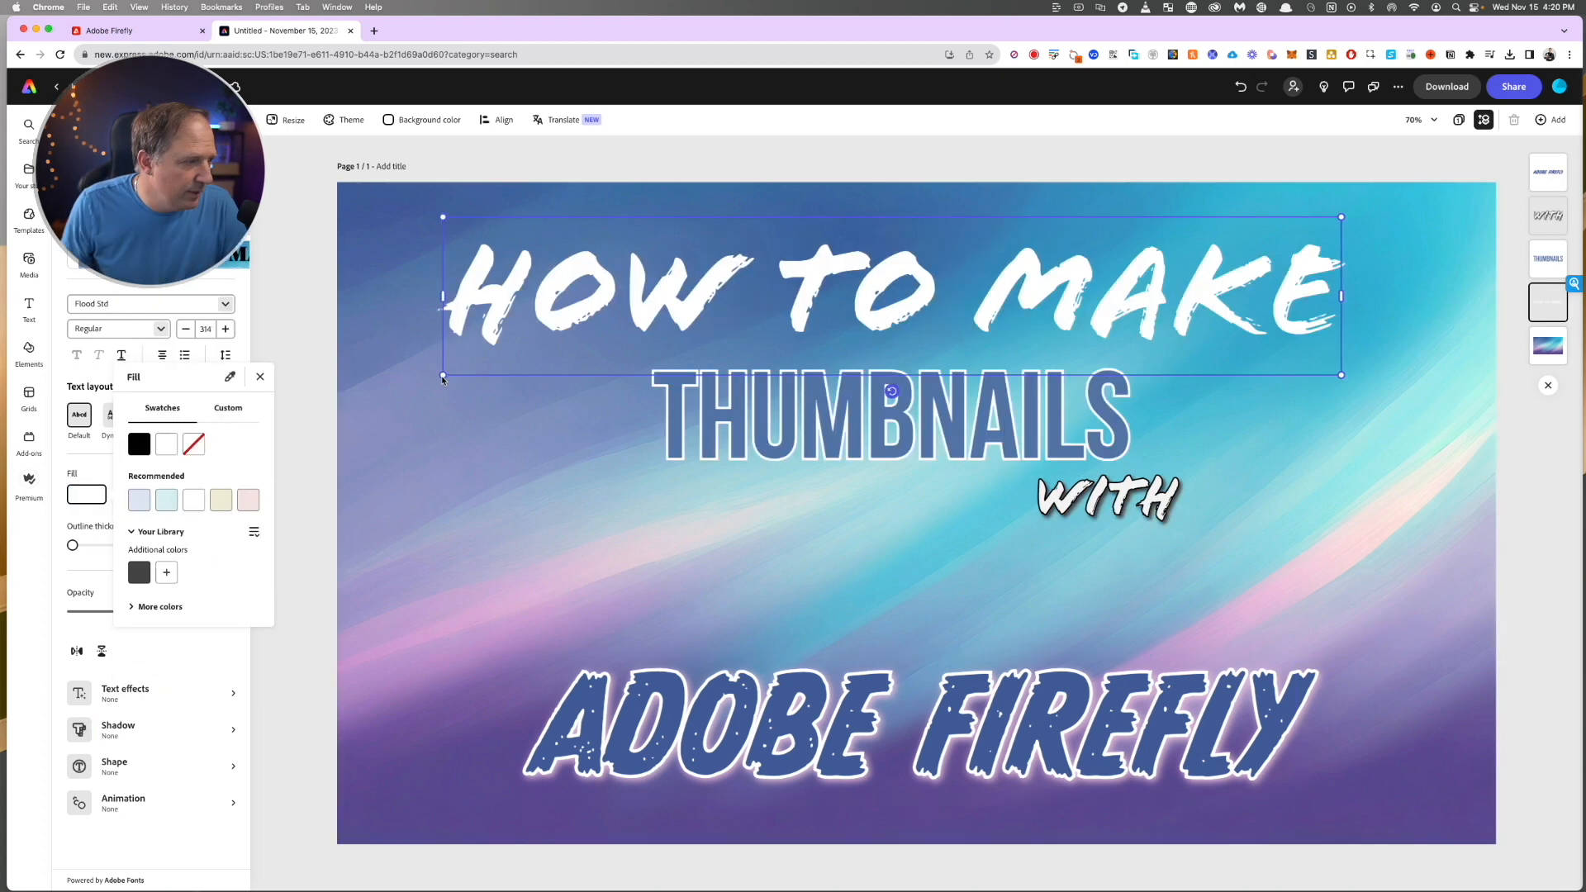
- Shrink the "HOW TO MAKE" text slightly and centre it above "THUMBNAILS"
left_click(444, 376)
left_click_drag(444, 376, 569, 352)
left_click_drag(1055, 276, 1017, 273)
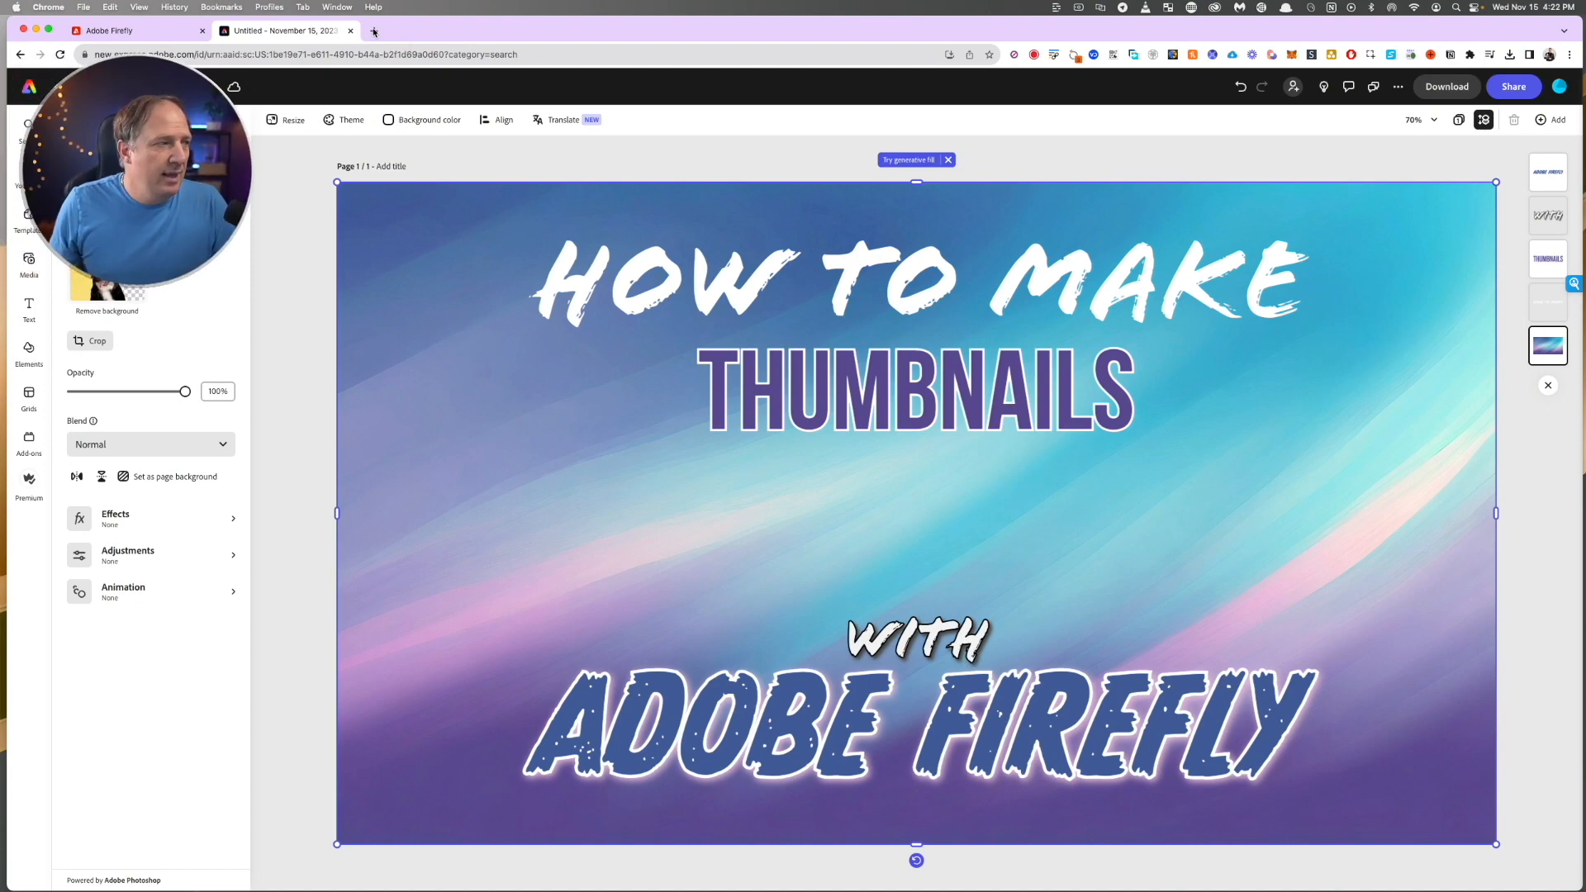
- Search Google for "adobe firefly logo" in a new browser tab and show the image results
left_click(375, 31)
type("ad")
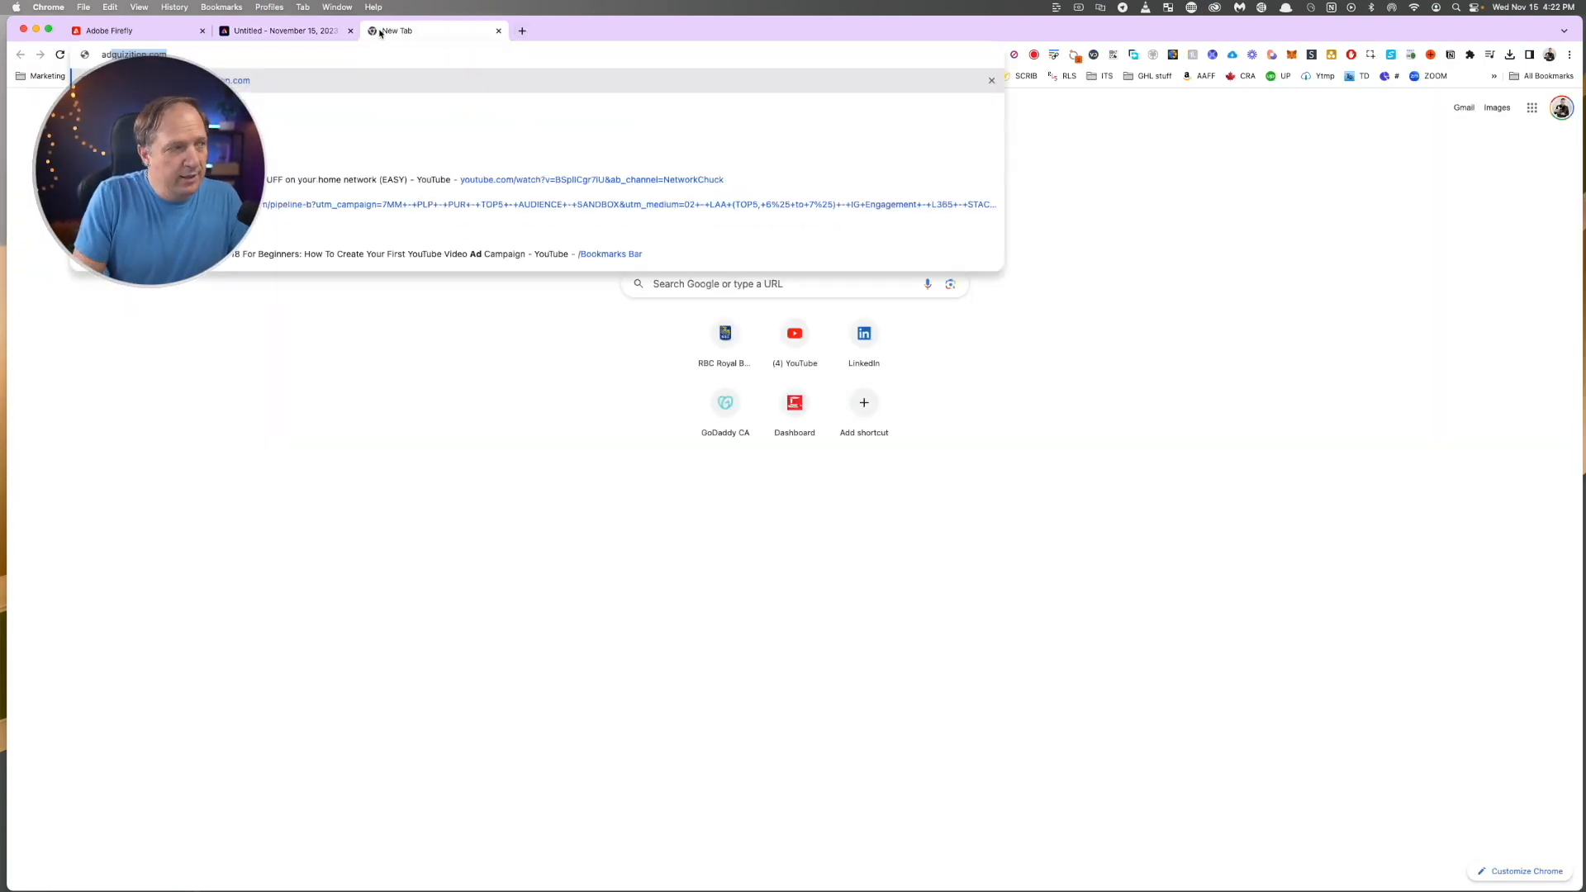
type("obe ")
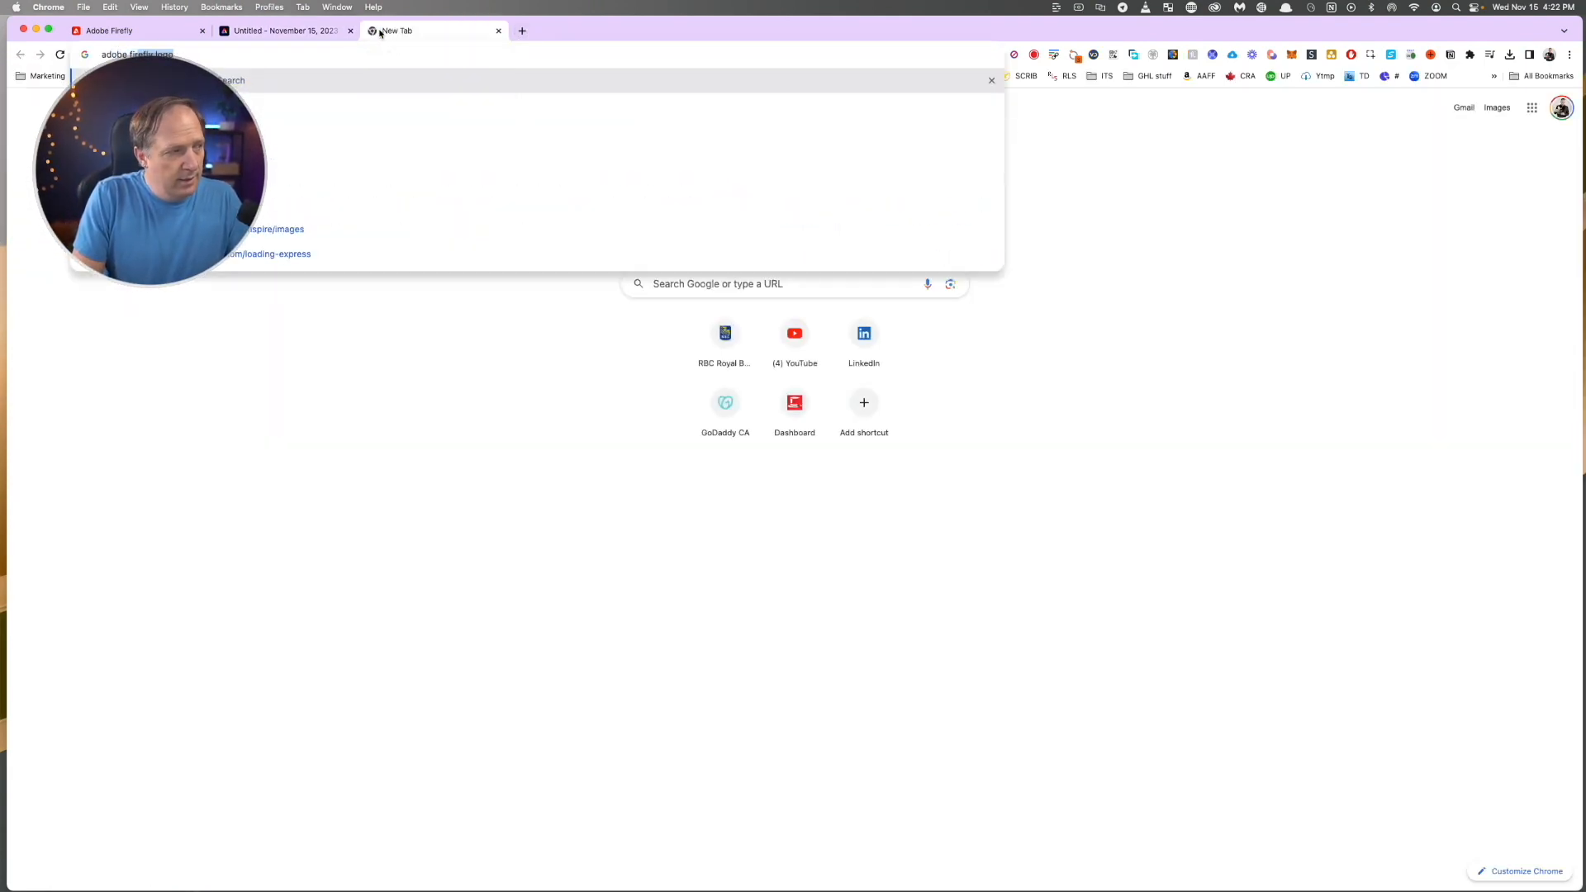
type("fire")
key("Return")
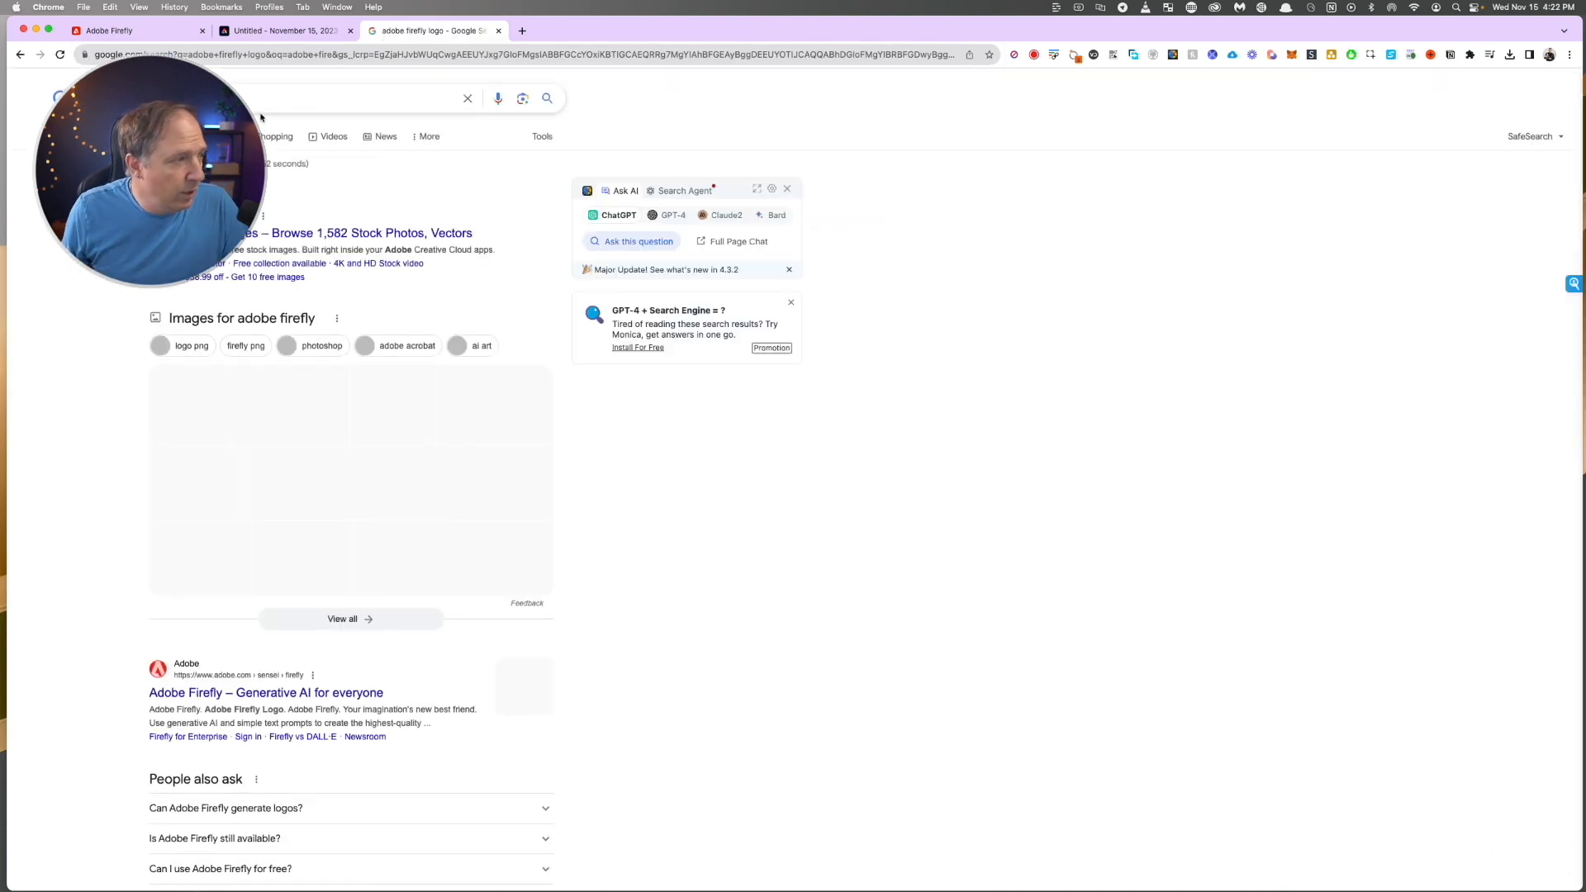
left_click(196, 313)
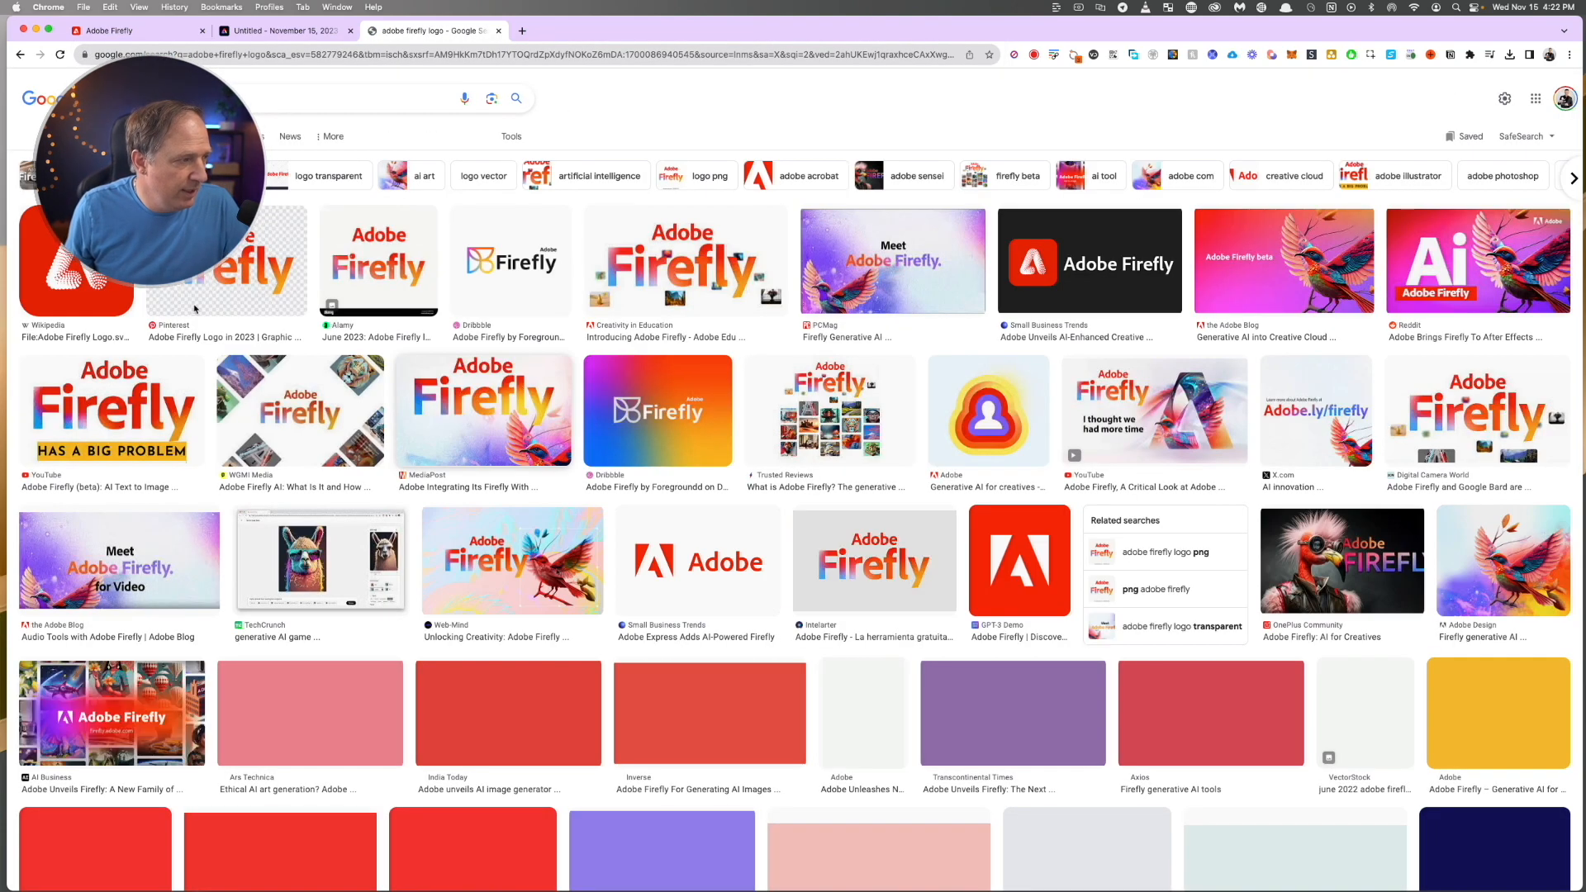
- Copy the red Adobe logo from the first image result, close the search tab and paste it into the thumbnail design
right_click(71, 233)
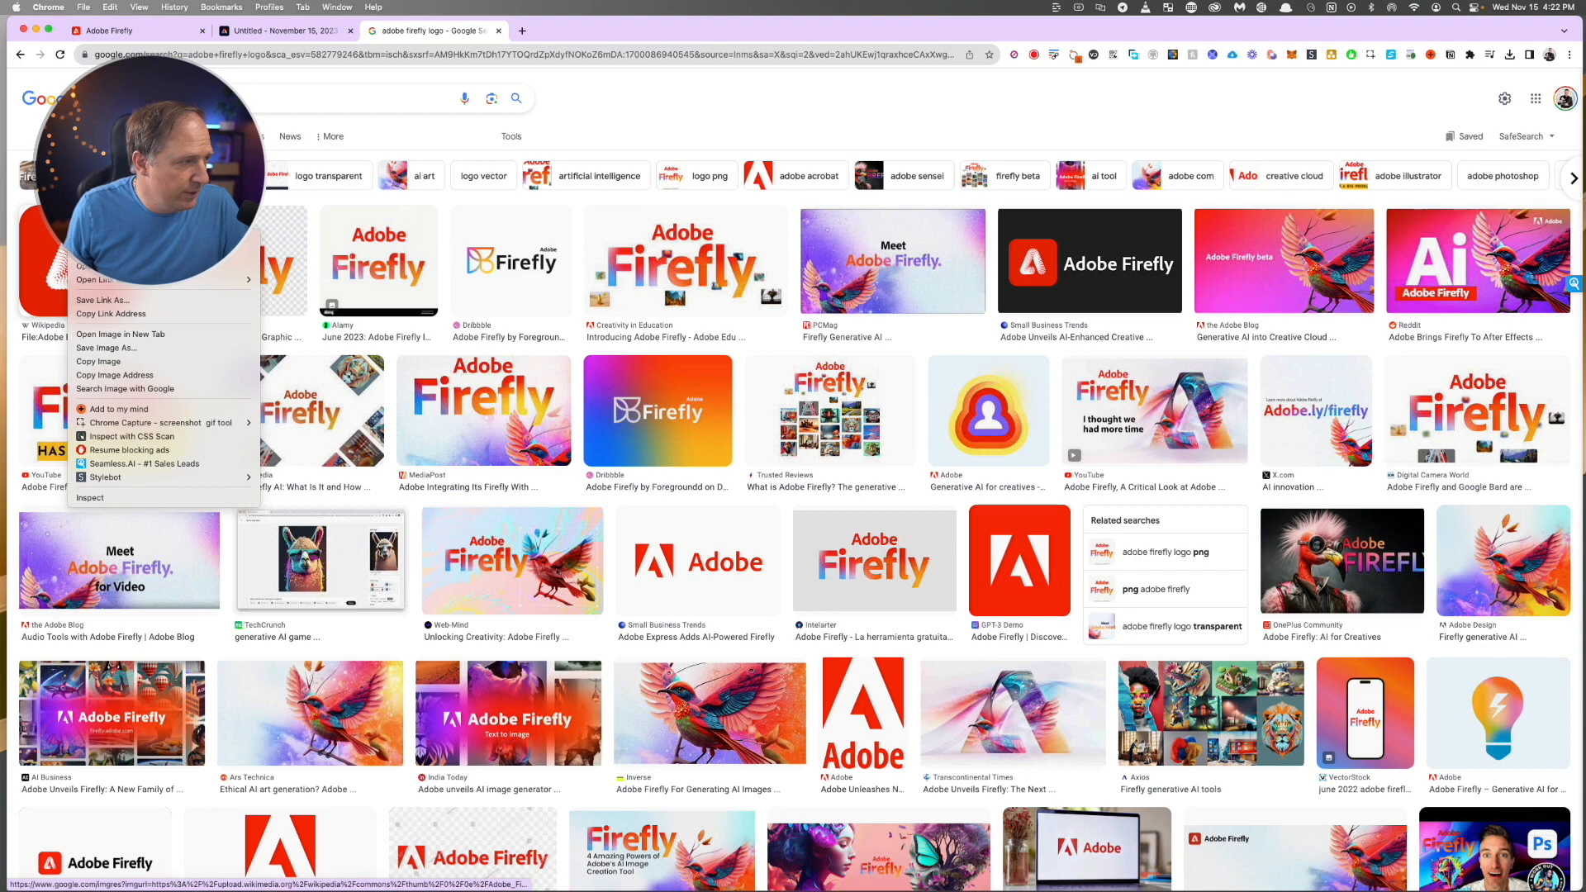
left_click(149, 363)
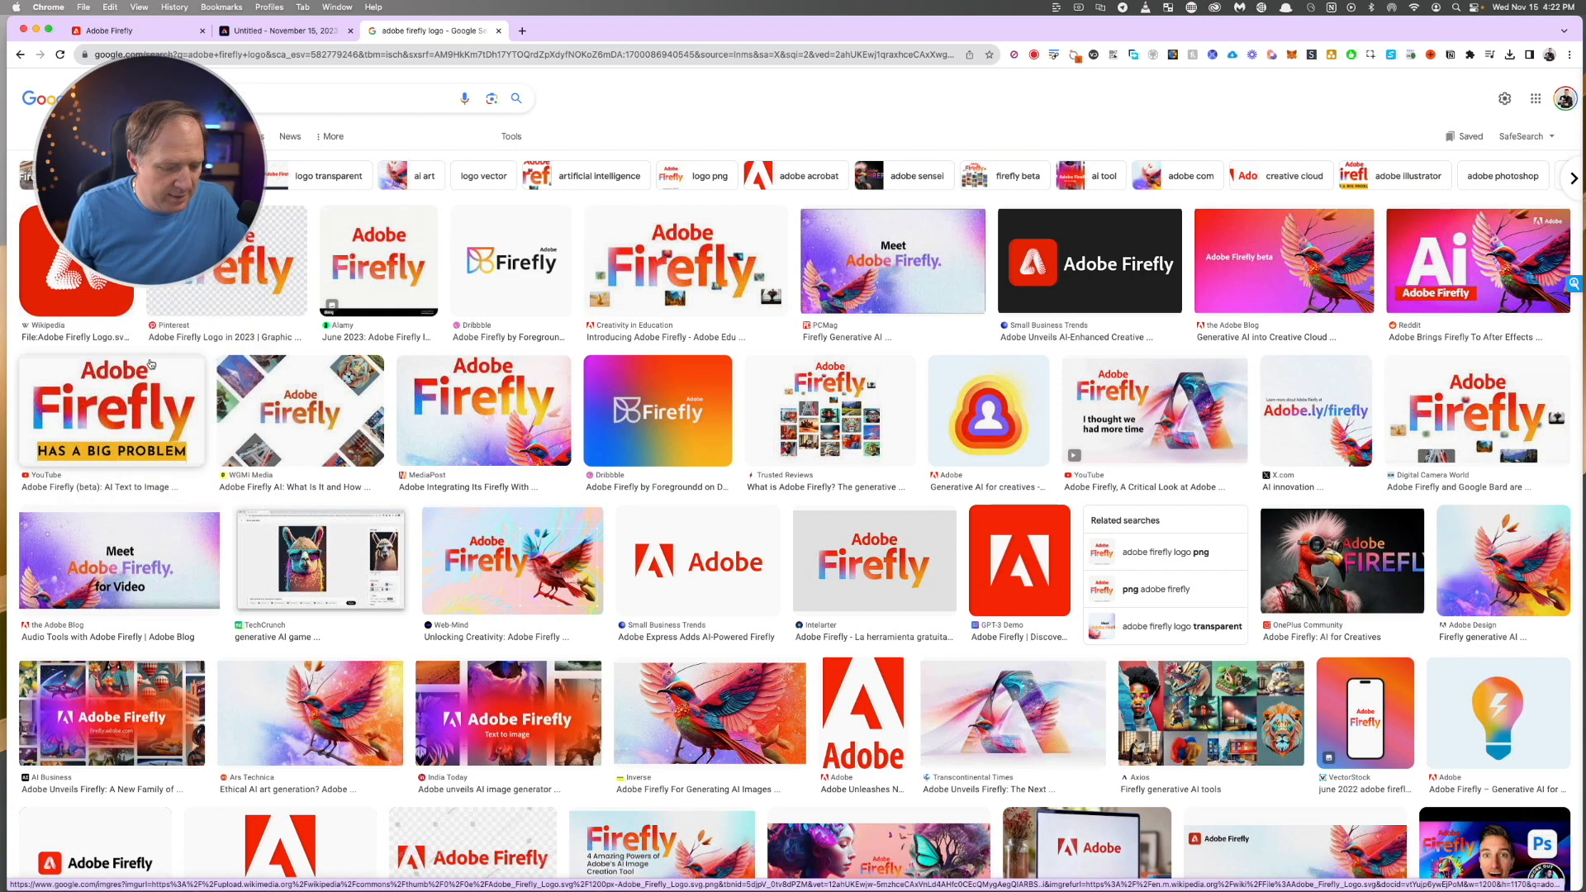
key("super+w")
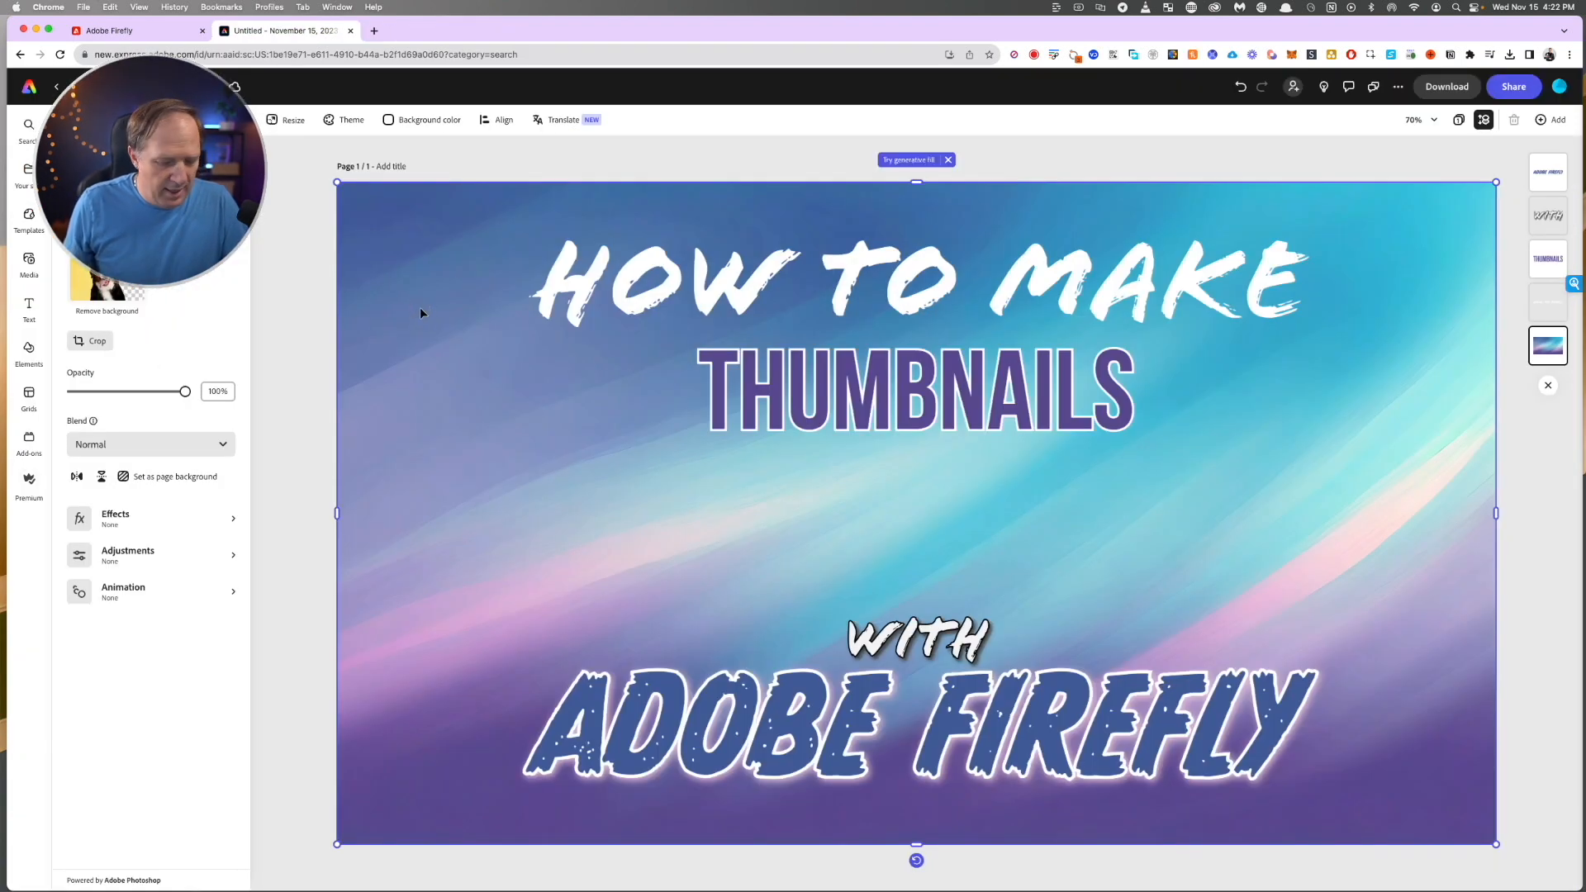
key("super+v")
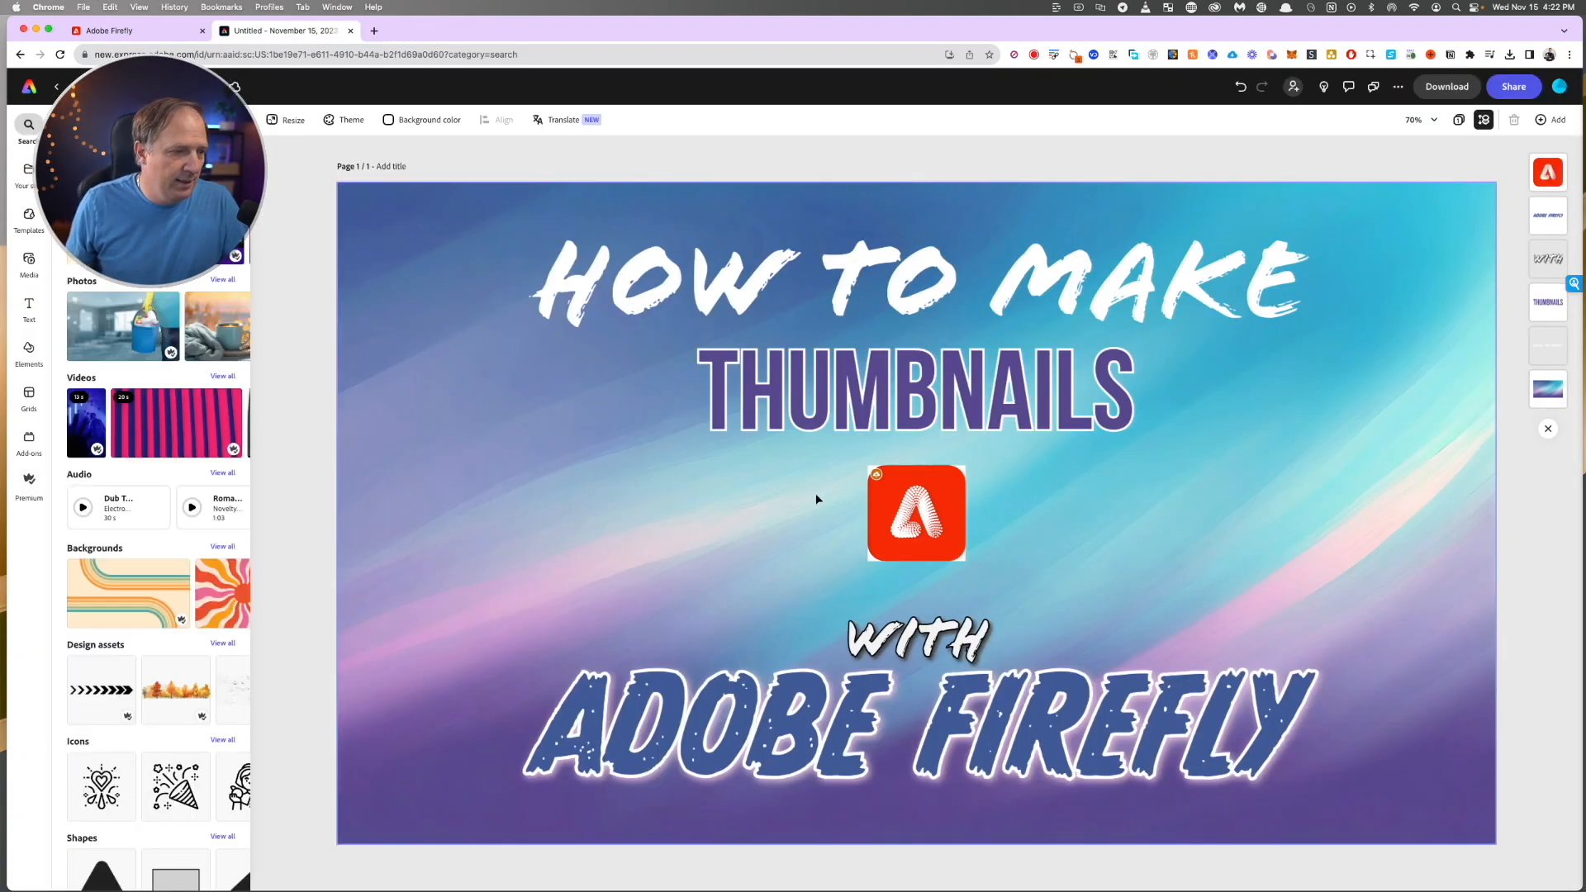
- Enlarge the pasted Adobe logo moderately and place it in the open area below and left of "THUMBNAILS"
left_click(962, 468)
left_click_drag(968, 465, 1043, 390)
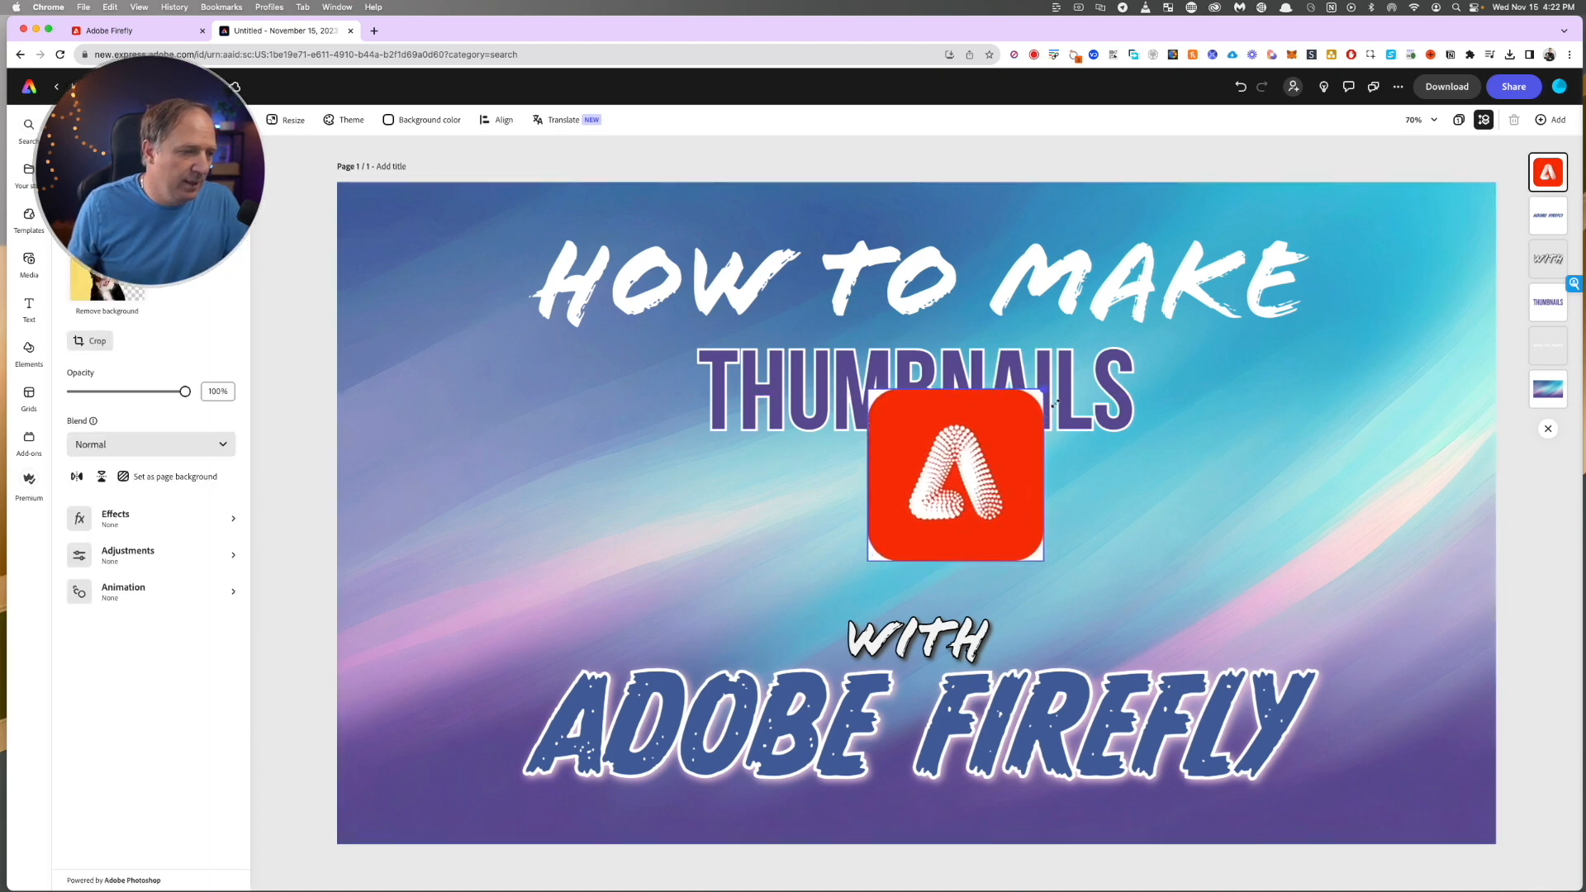
left_click_drag(994, 440, 643, 489)
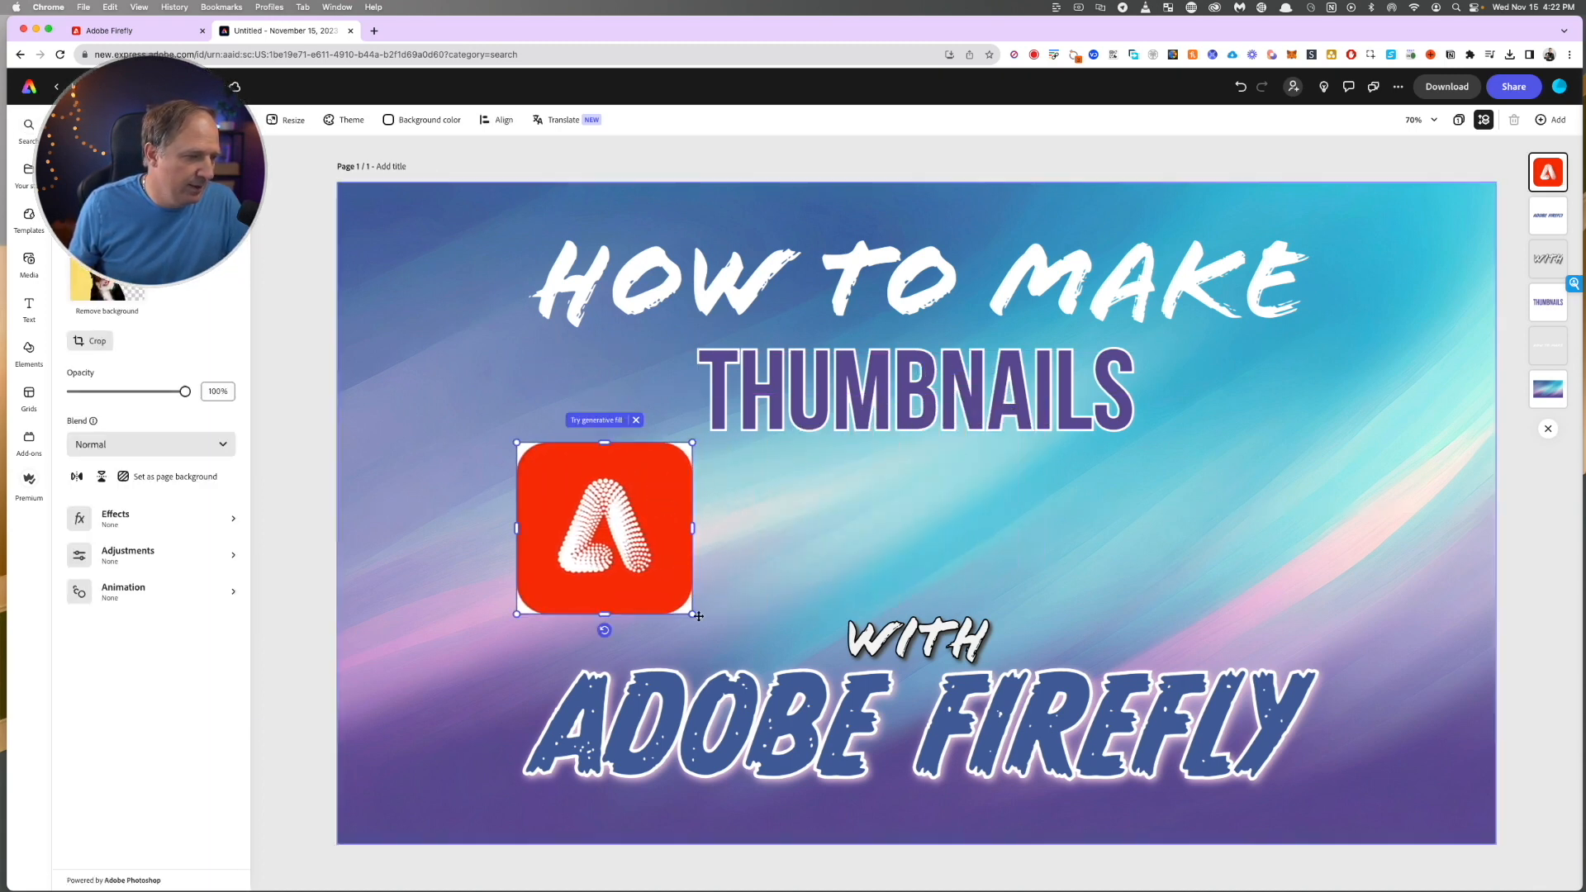
left_click_drag(692, 618, 632, 585)
left_click_drag(596, 492, 595, 507)
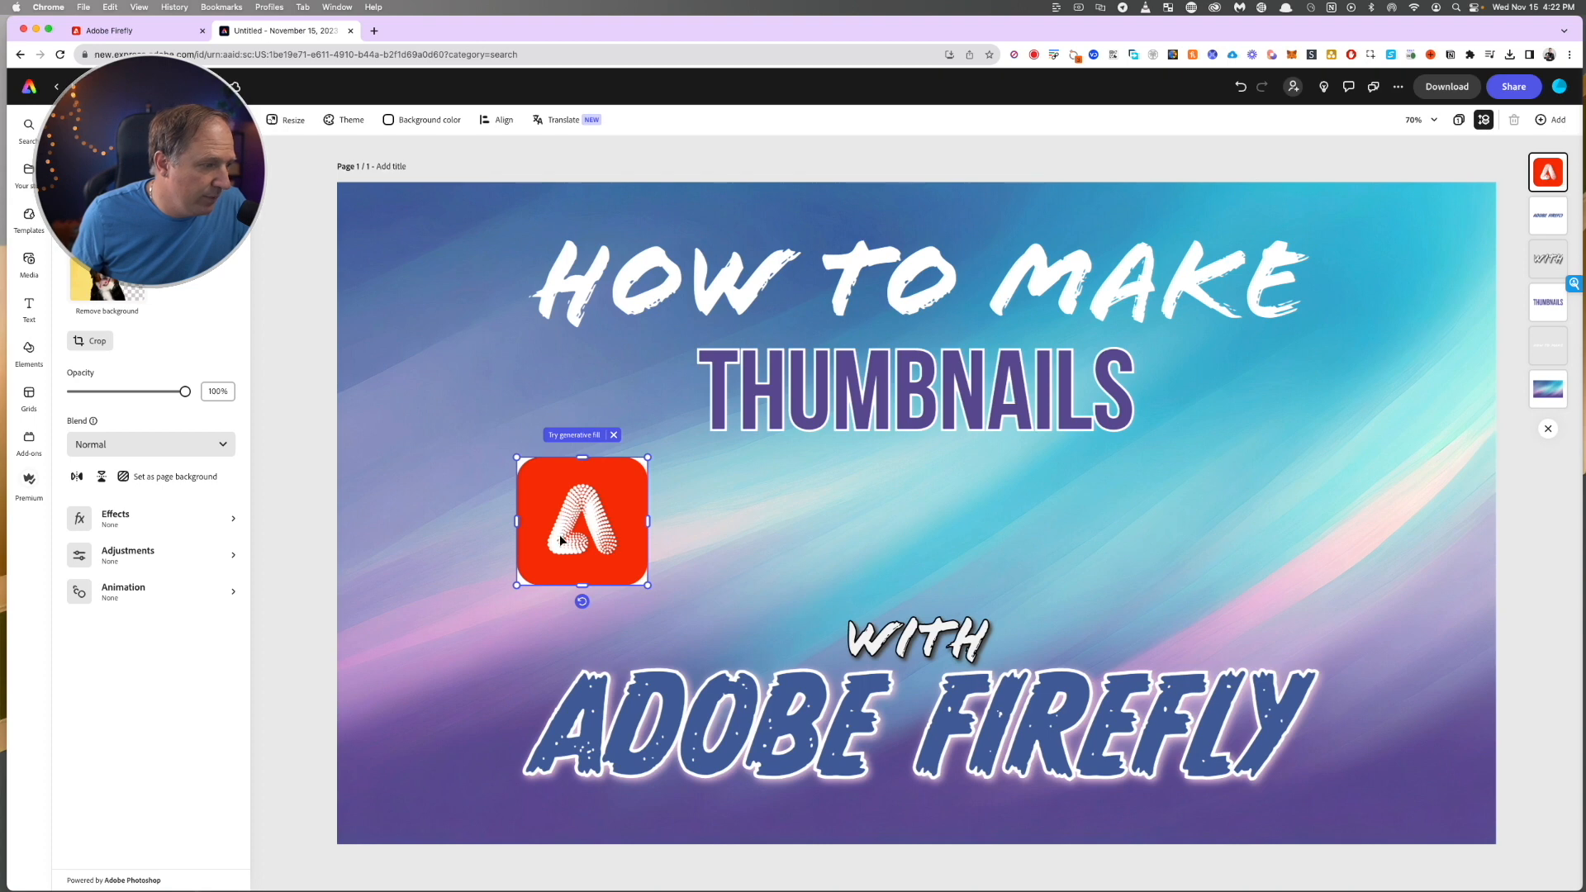
- Erase the white corners around the red Adobe logo with a size 40 brush and apply the cutout
left_click(113, 312)
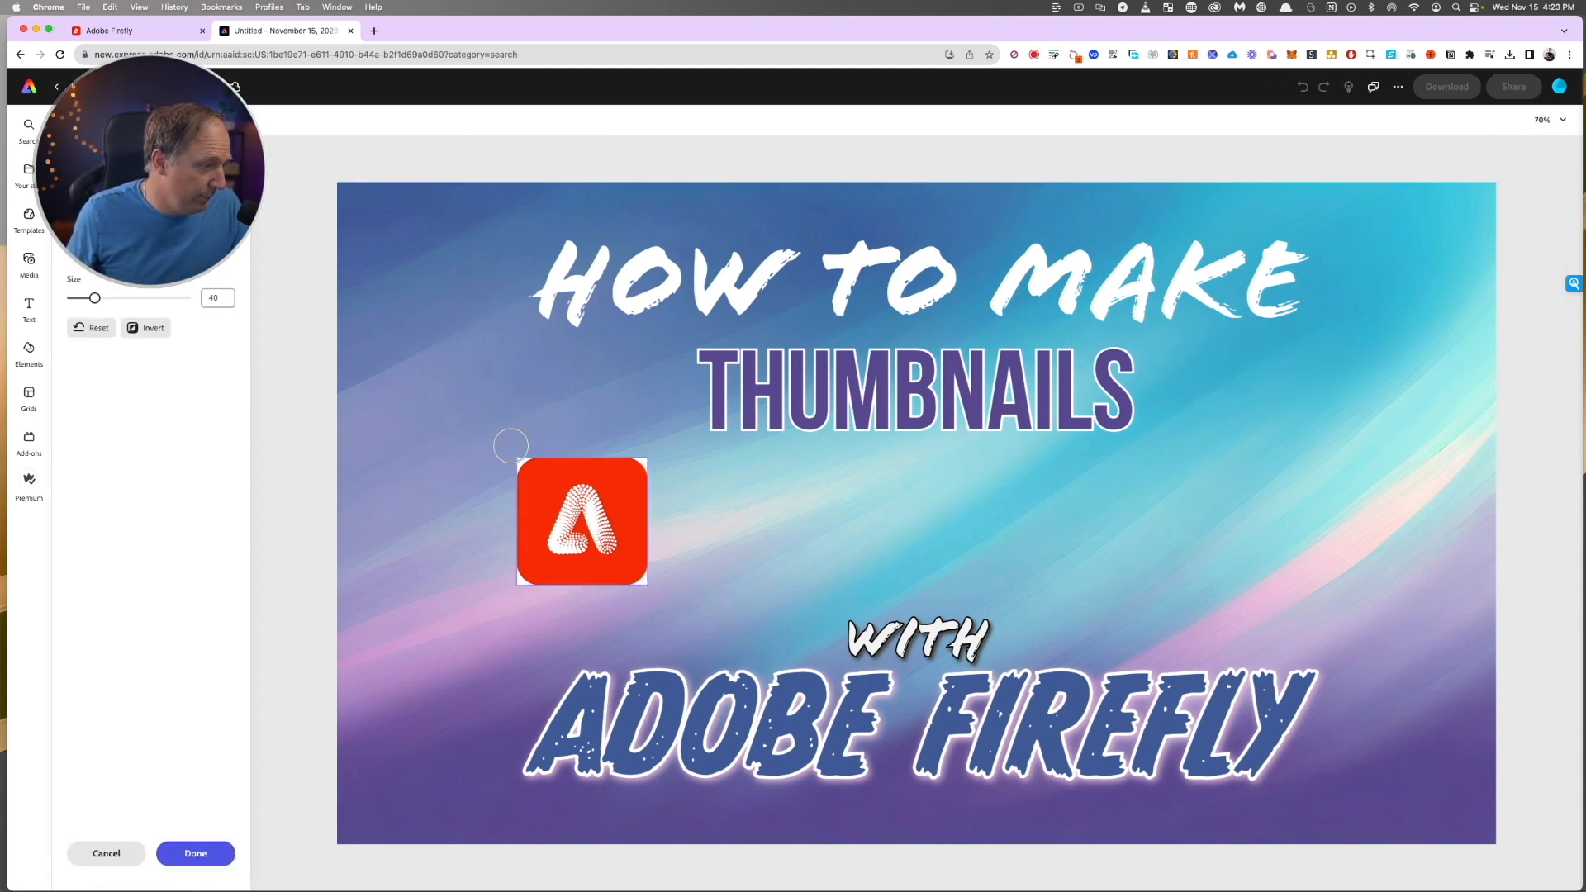
left_click(511, 446)
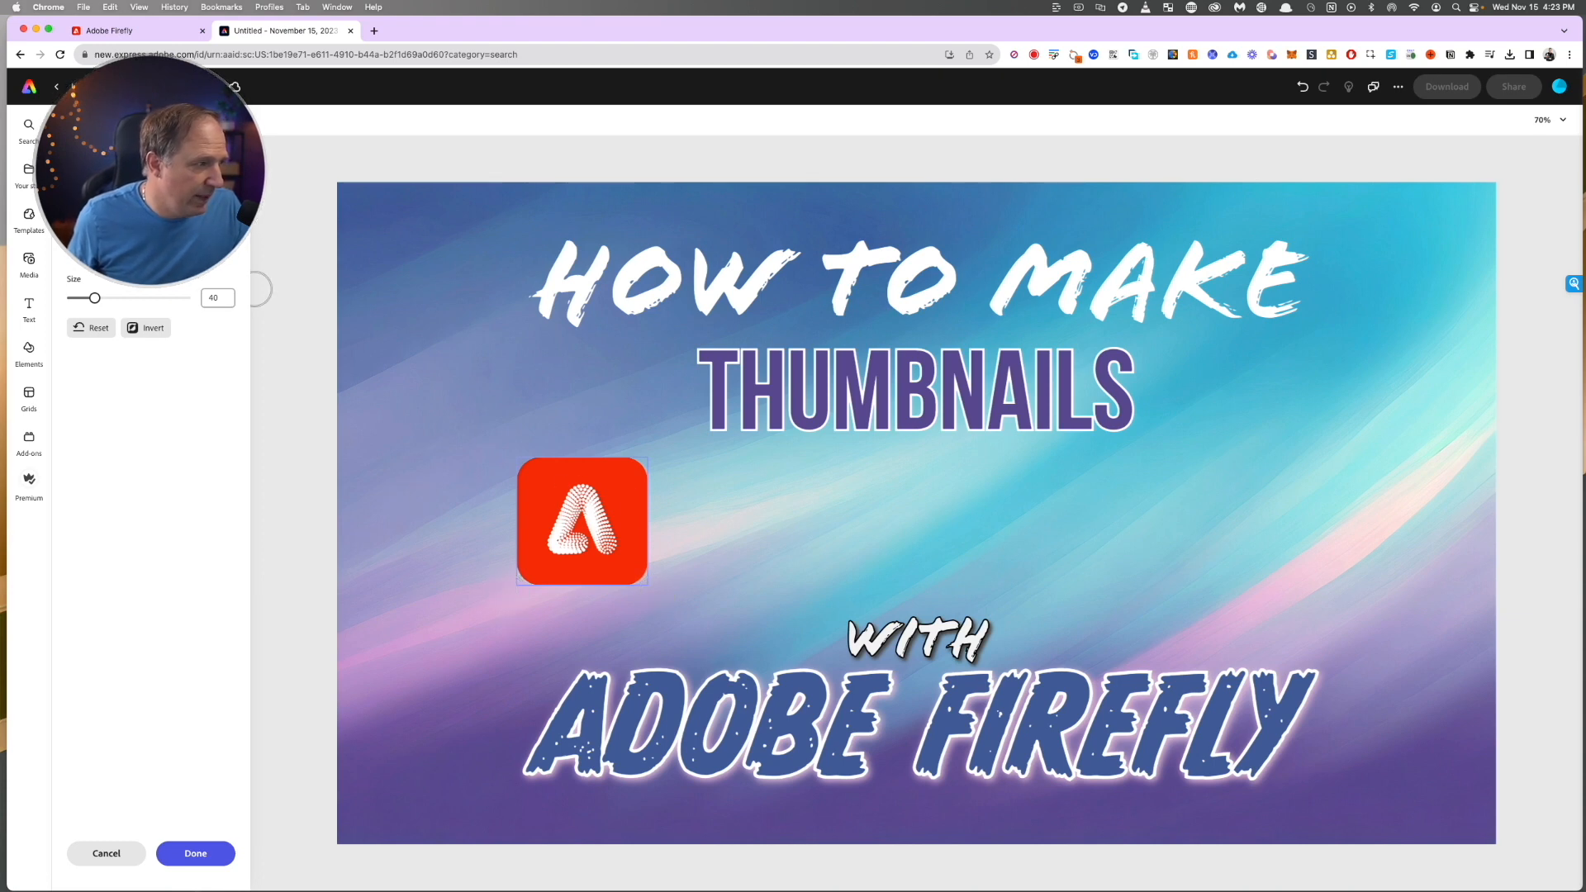
left_click(196, 853)
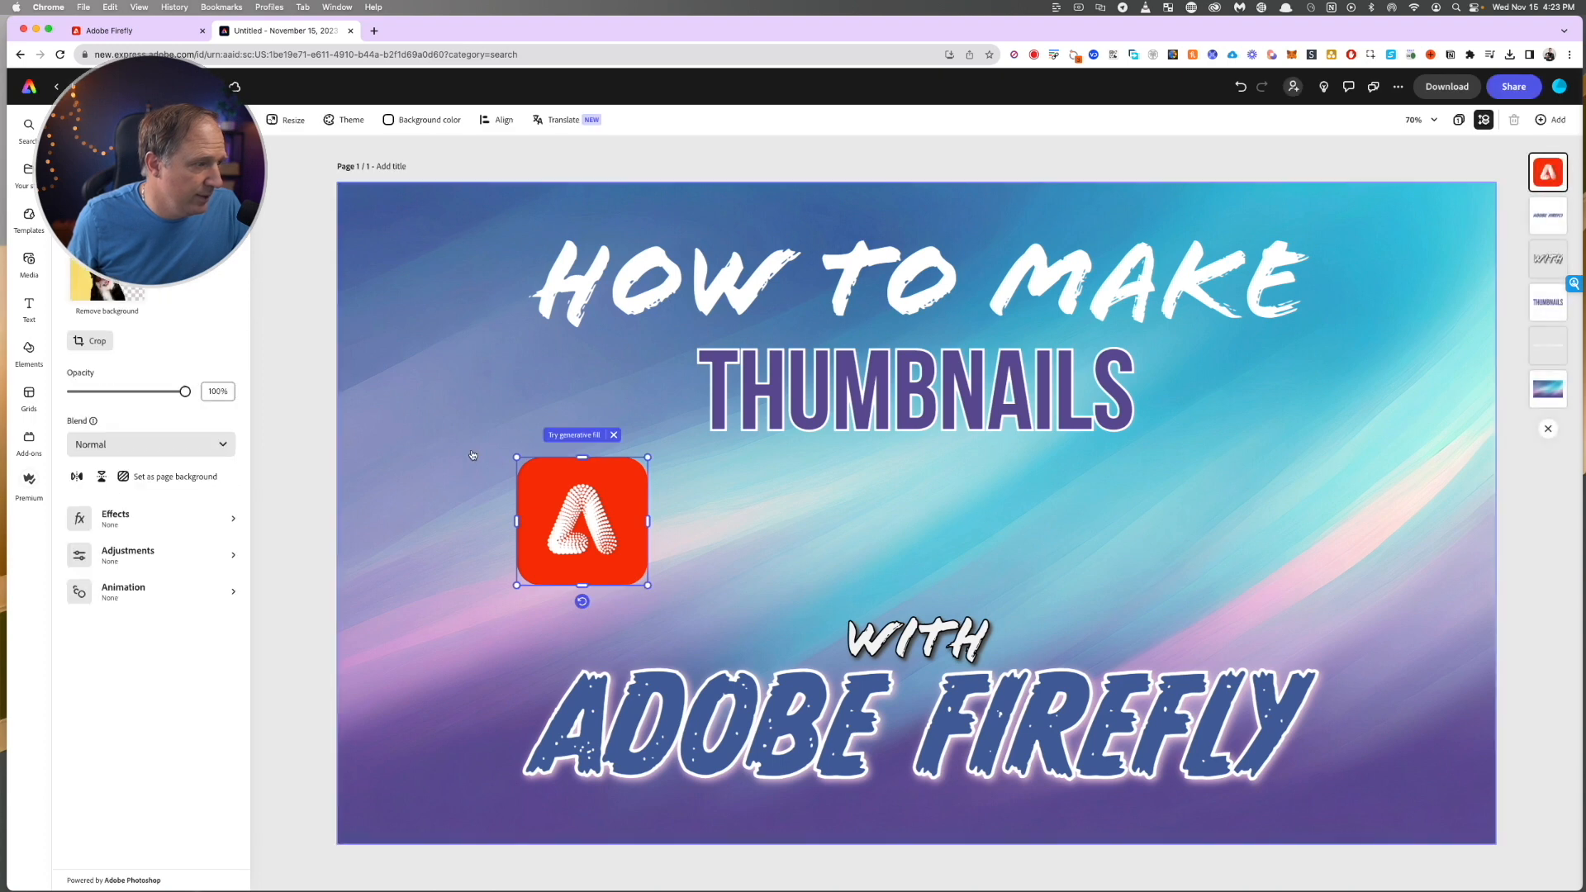
- Shrink the Adobe logo, tilt it counter-clockwise and place it at the upper-left corner of "ADOBE FIREFLY"
left_click_drag(599, 514, 572, 518)
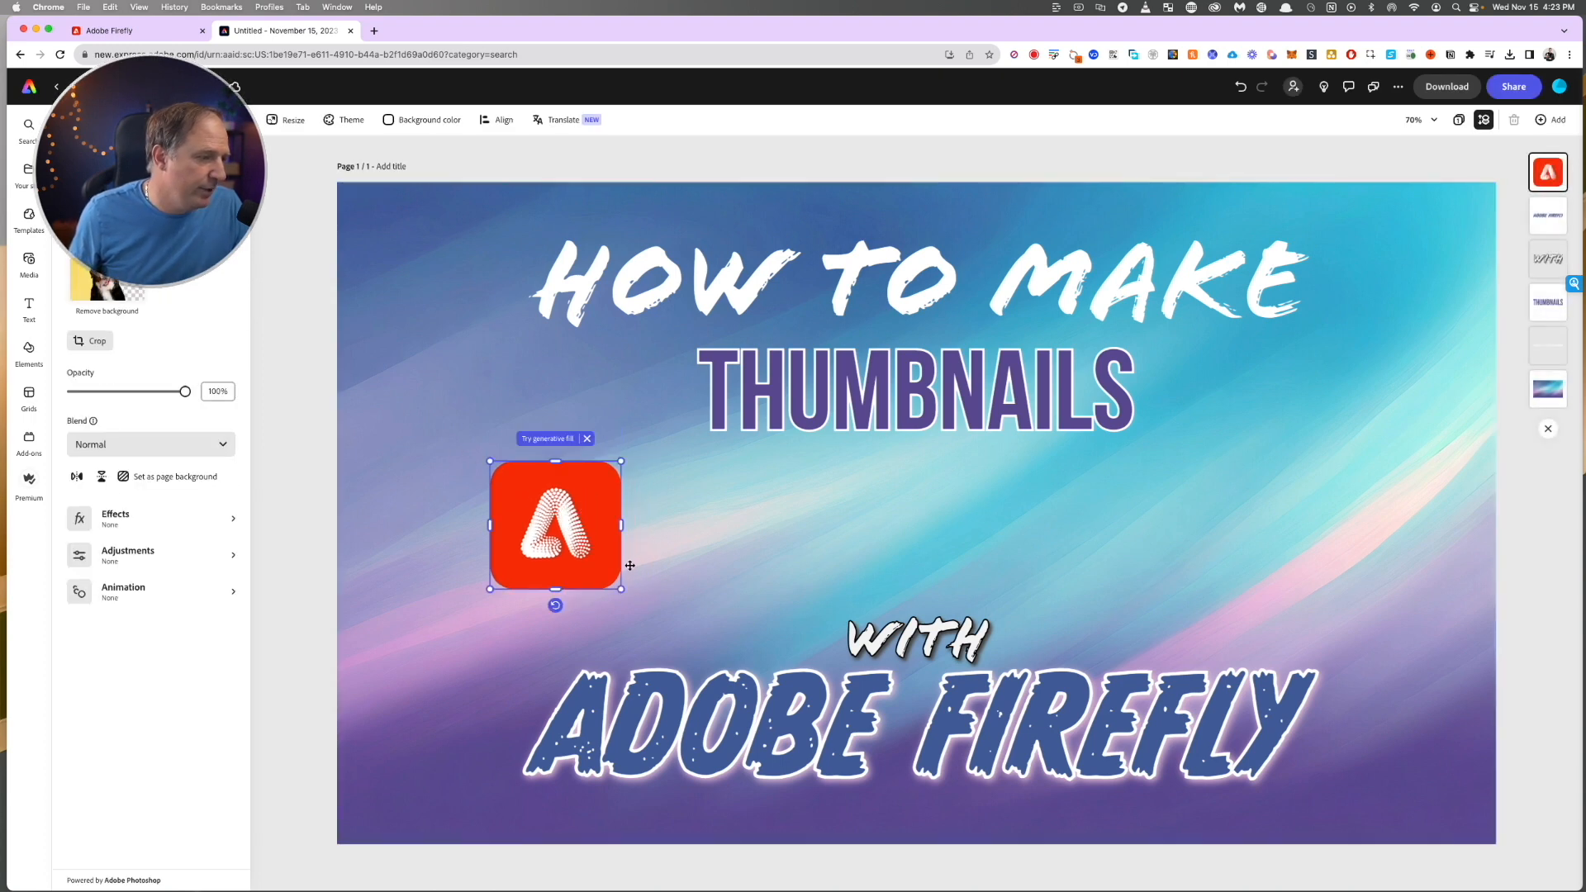
left_click_drag(620, 587, 604, 571)
mouse_move(541, 501)
left_mouse_down()
mouse_move(495, 481)
mouse_move(548, 512)
left_mouse_up()
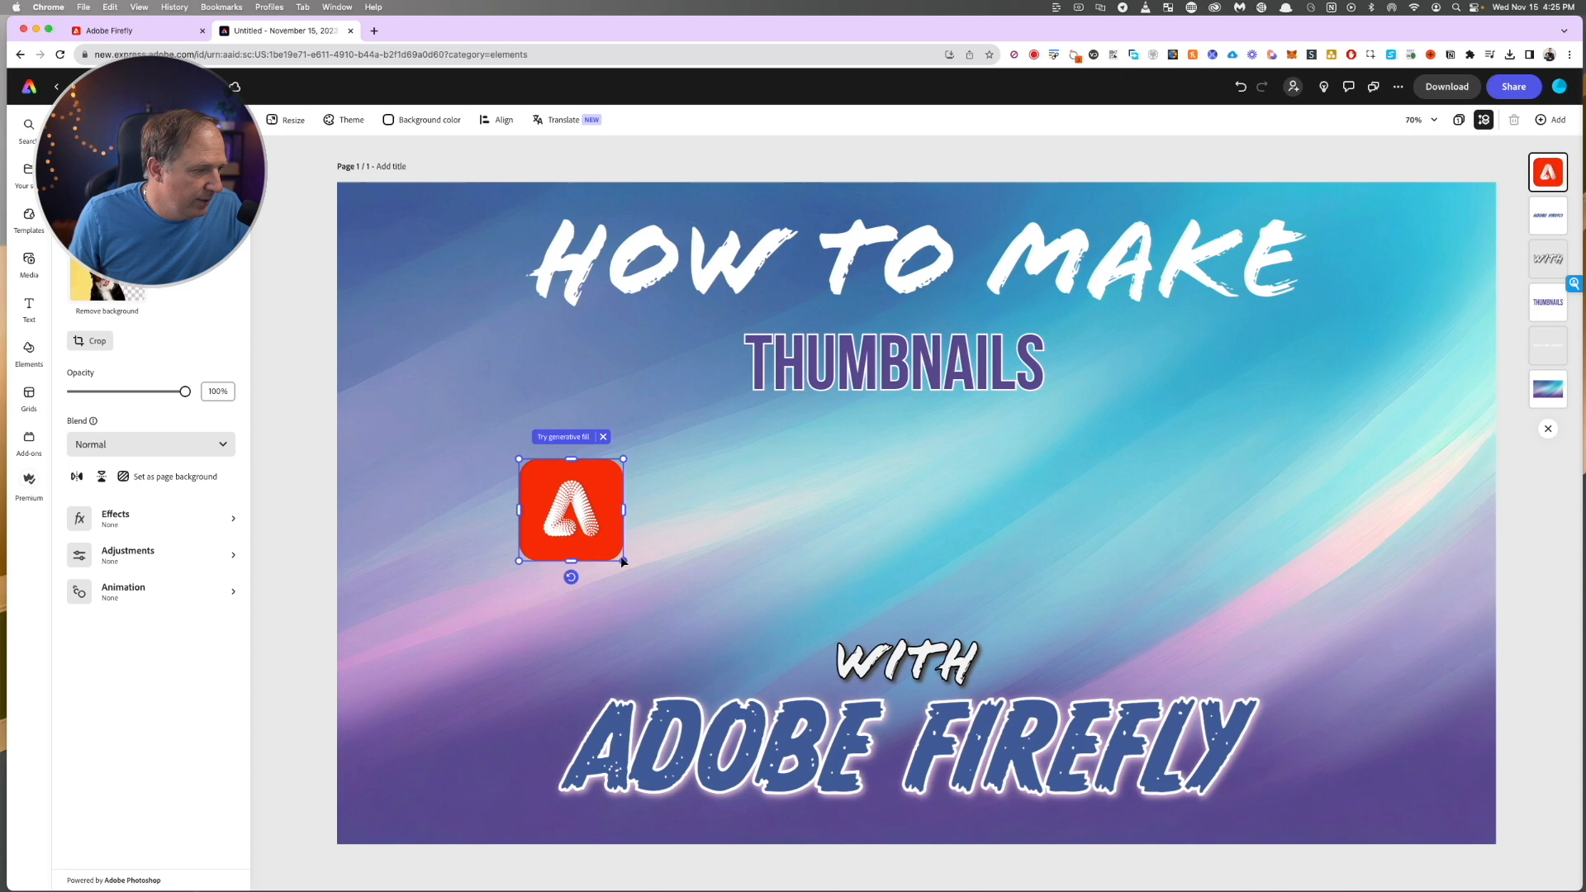
left_click_drag(622, 559, 574, 651)
mouse_move(553, 709)
left_mouse_down()
mouse_move(508, 701)
mouse_move(578, 700)
mouse_move(564, 701)
left_mouse_up()
left_click_drag(577, 644, 555, 666)
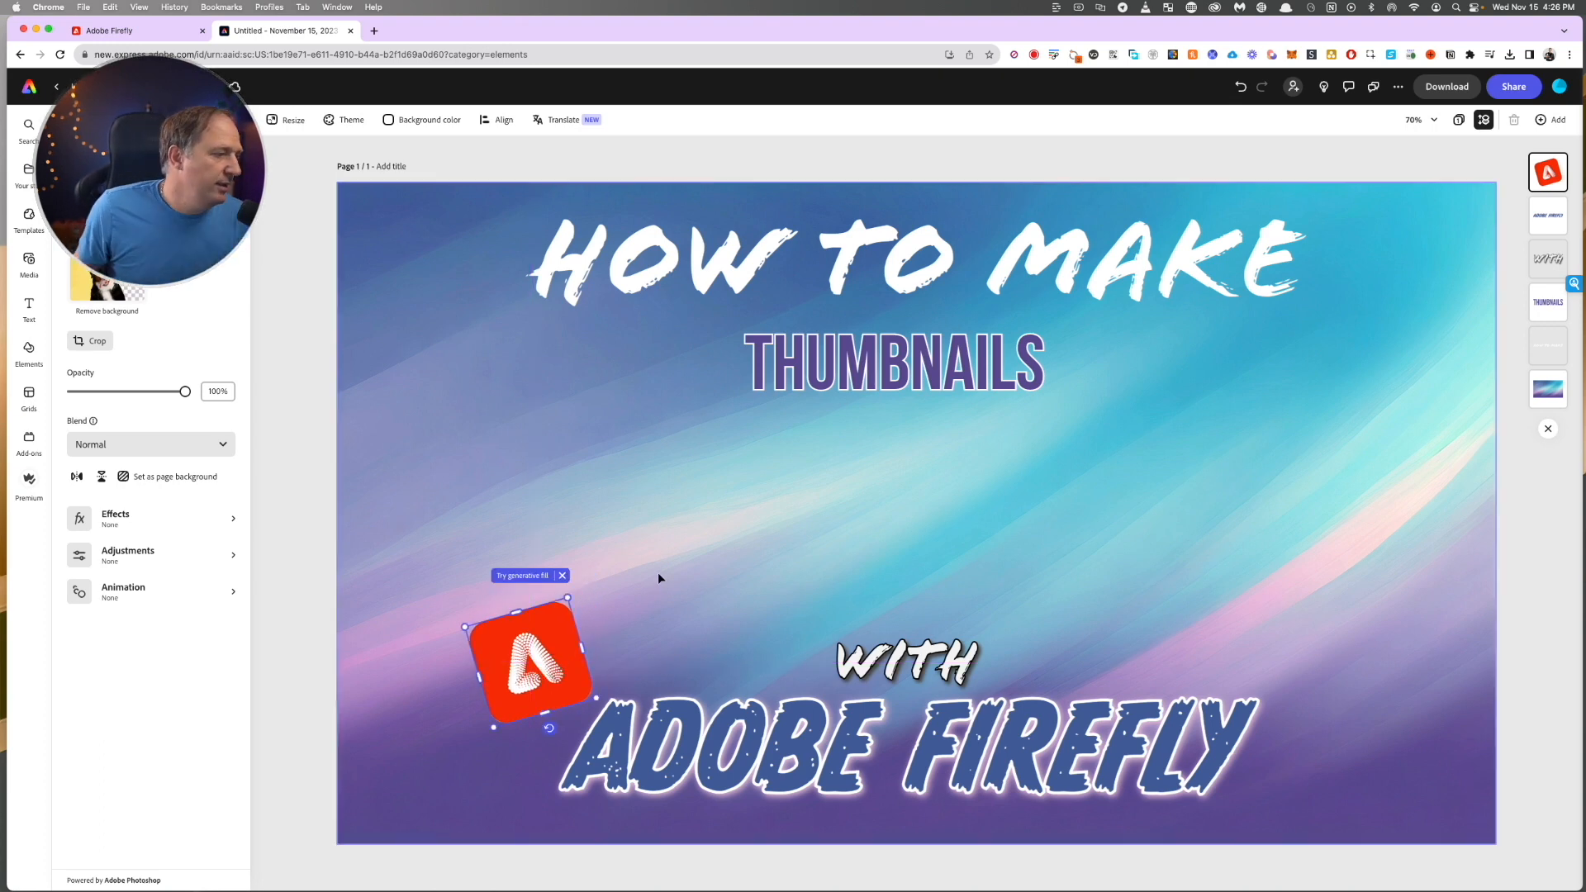
left_click(795, 487)
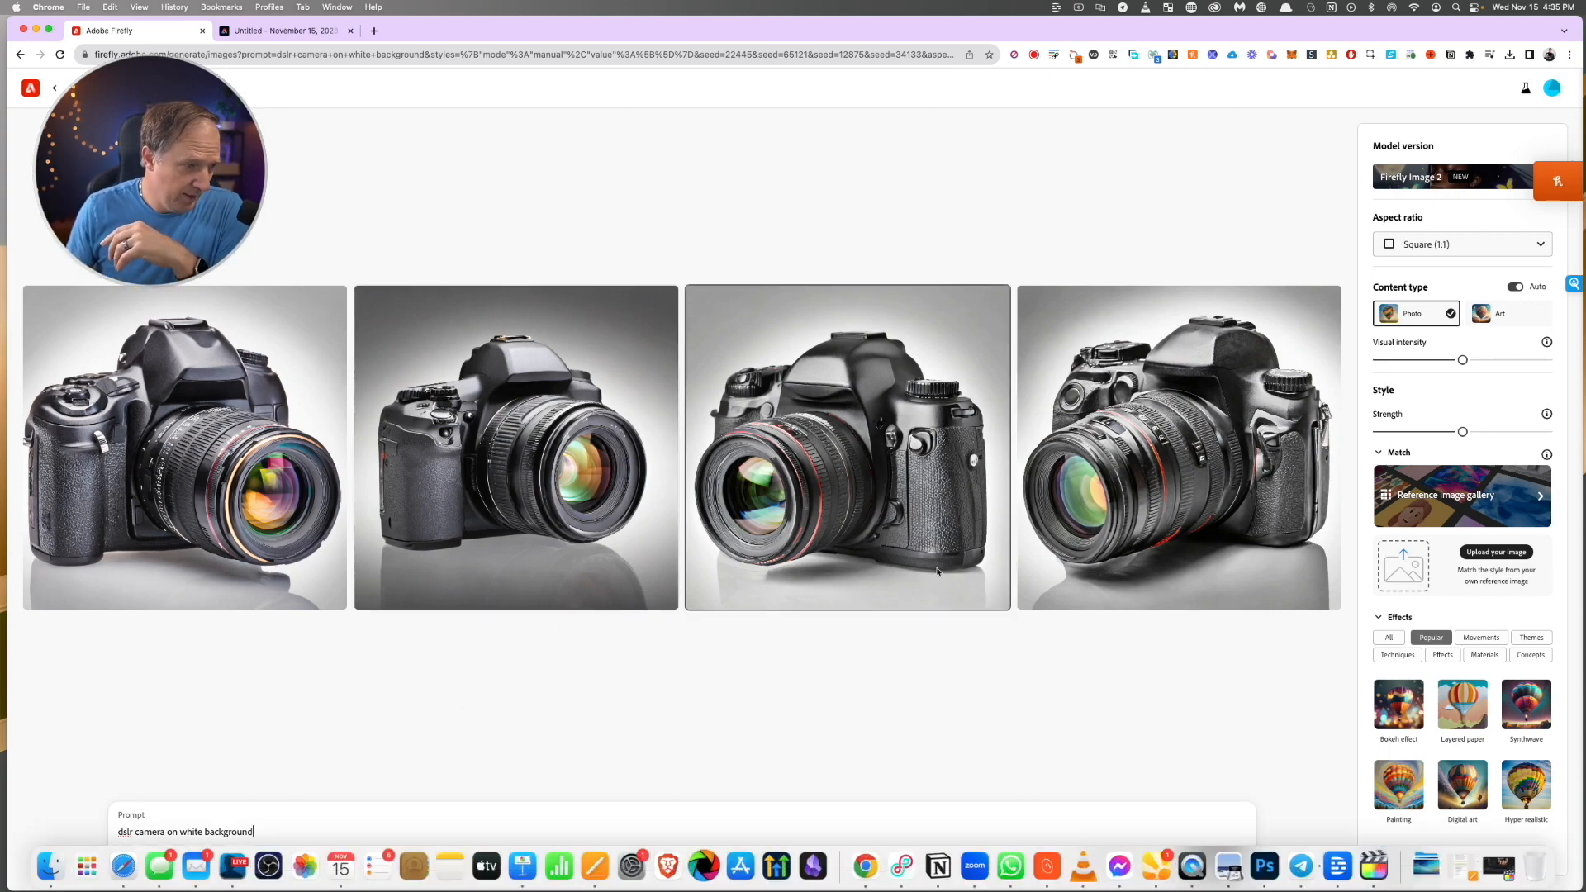
- In Adobe Firefly, open the third generated DSLR camera image and download it, continuing past the AI transparency notice
left_click(902, 522)
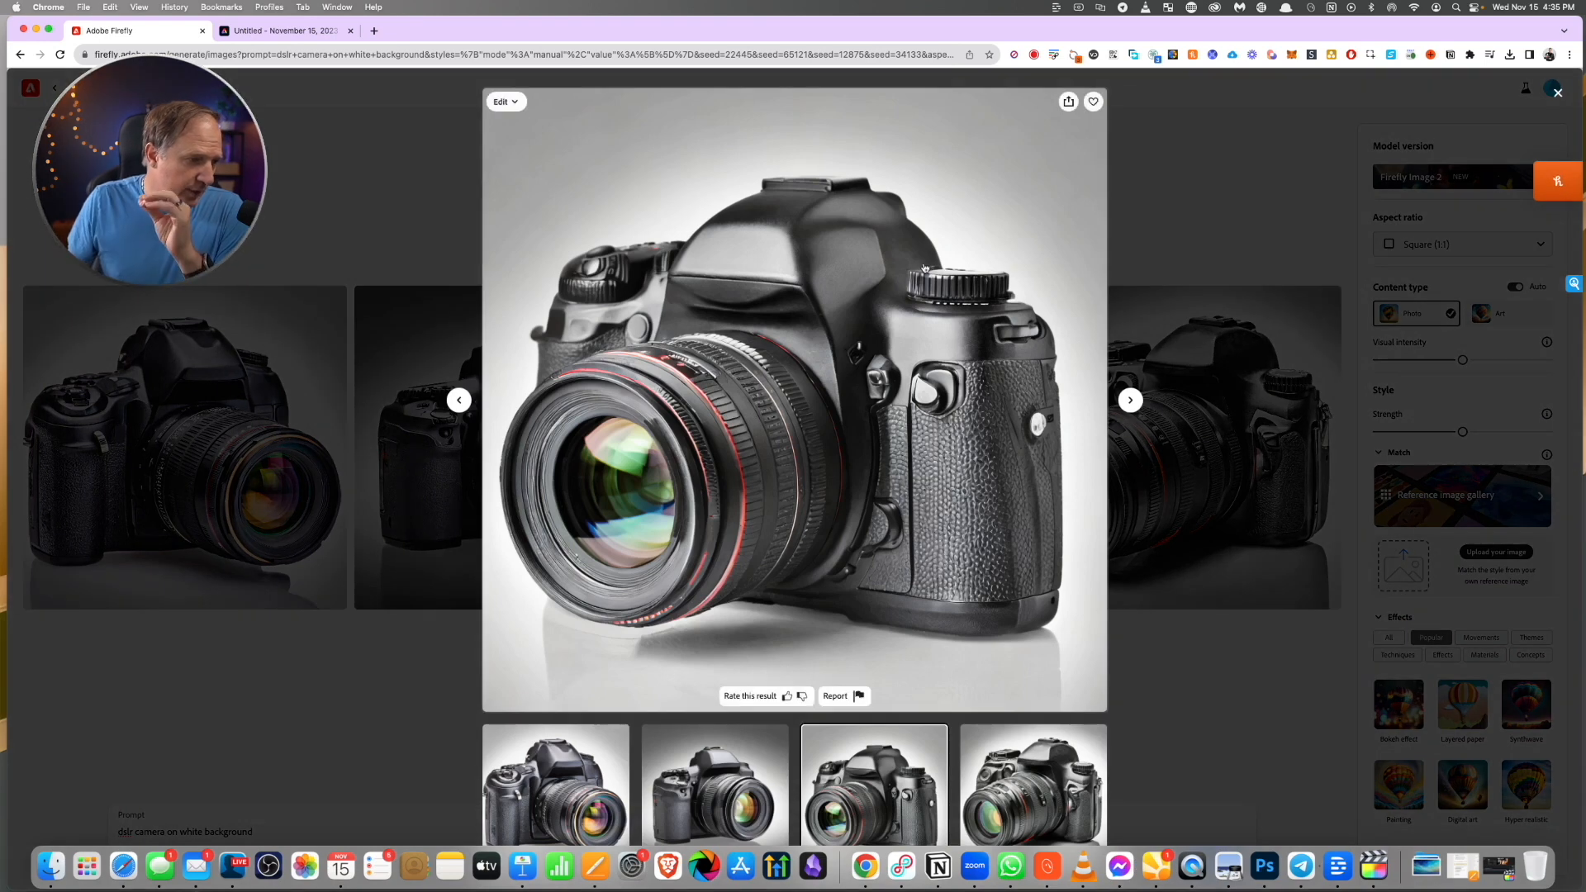
mouse_move(1065, 106)
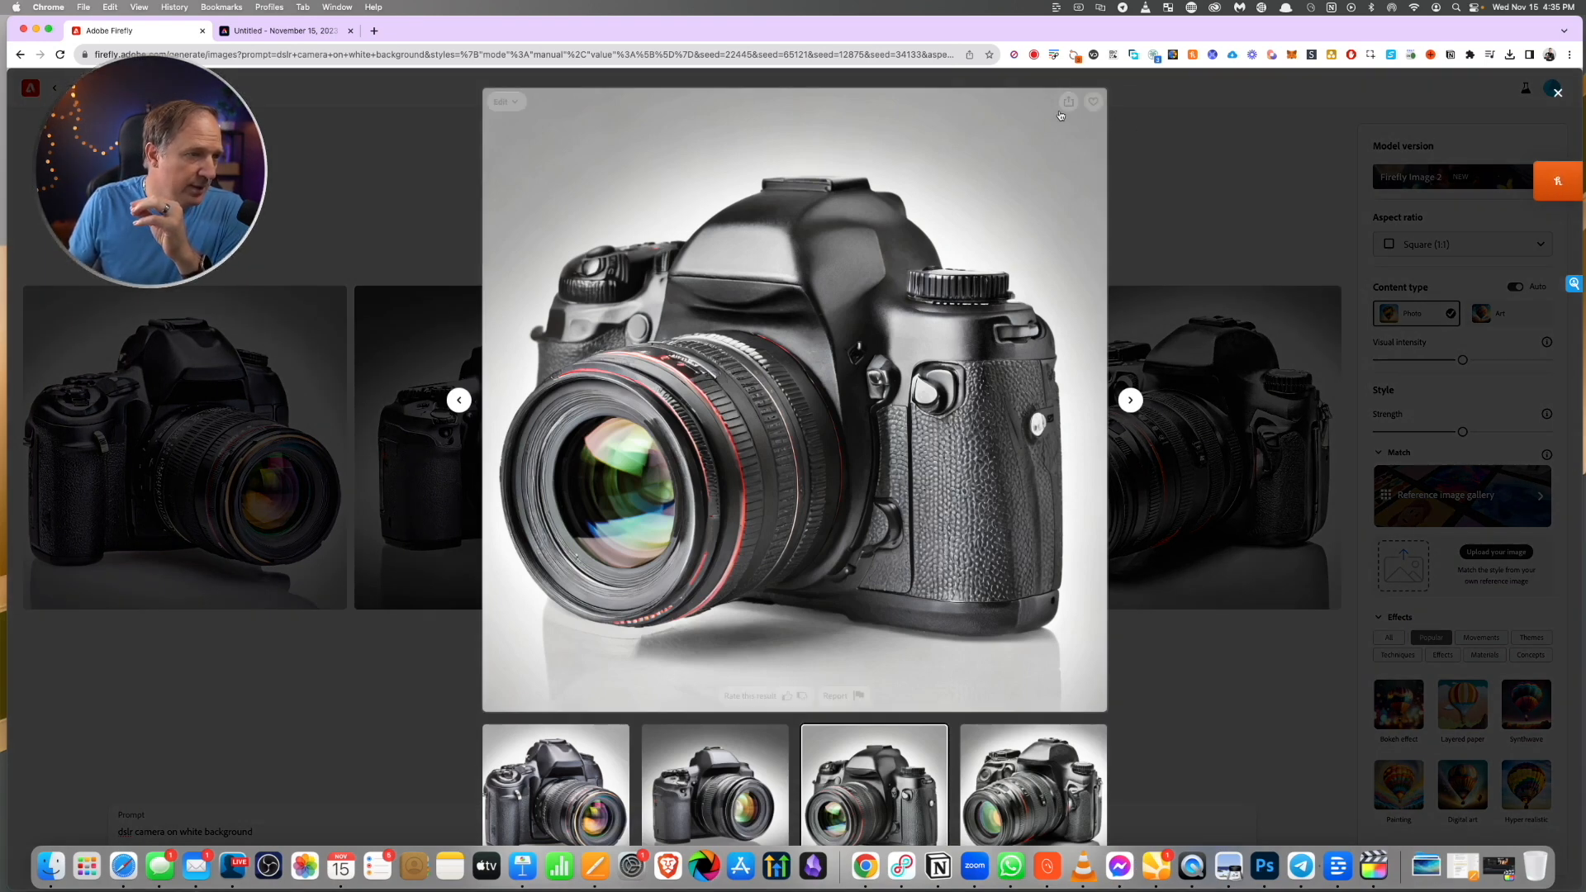
left_click(1067, 103)
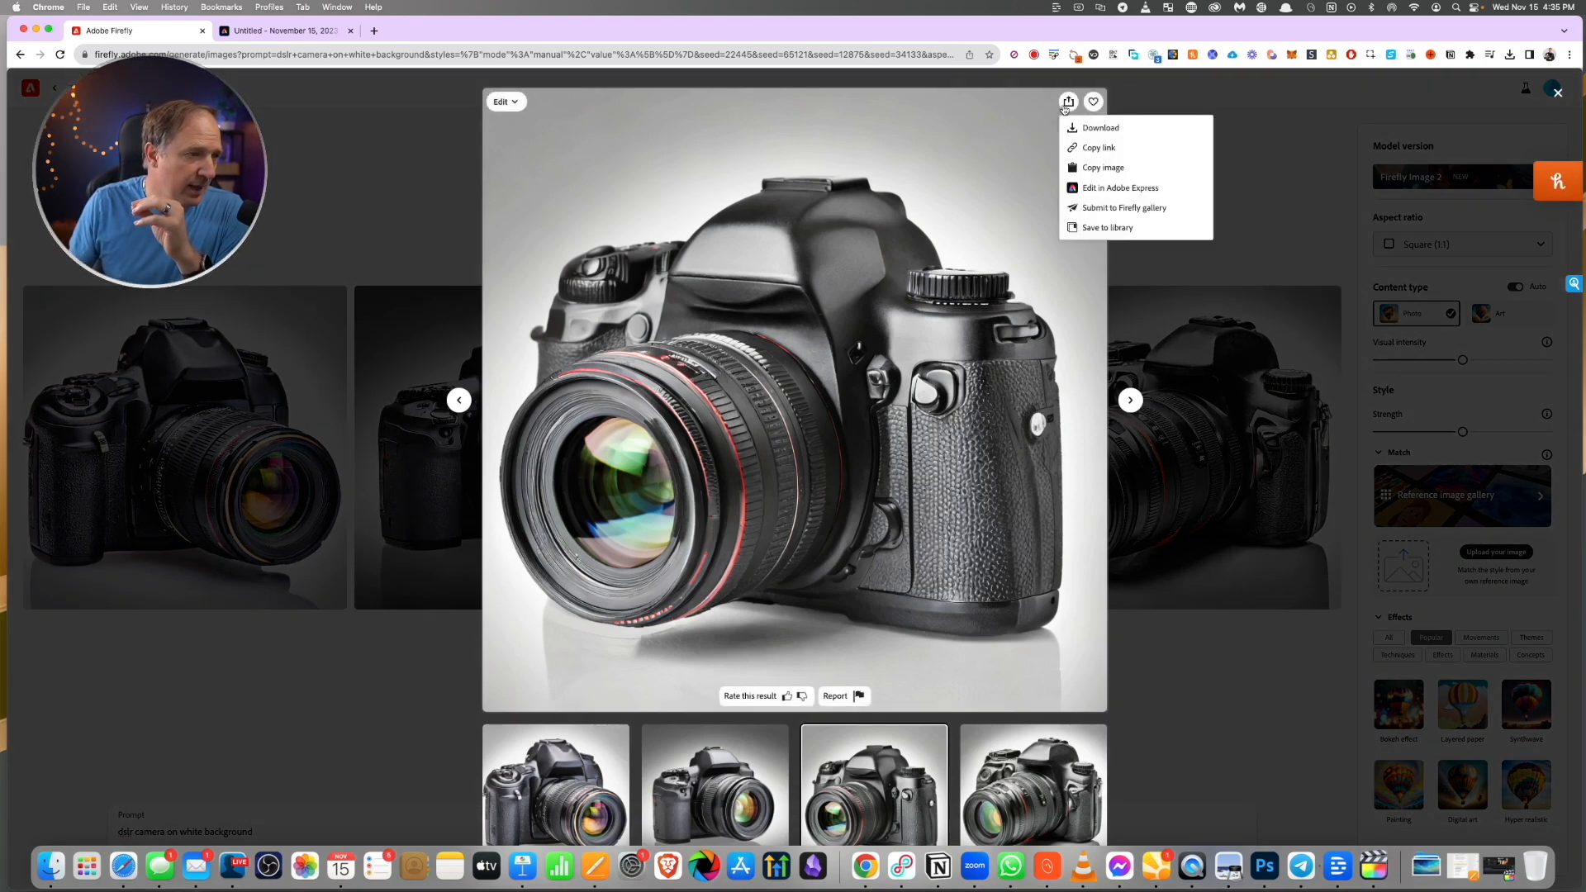
left_click(1103, 127)
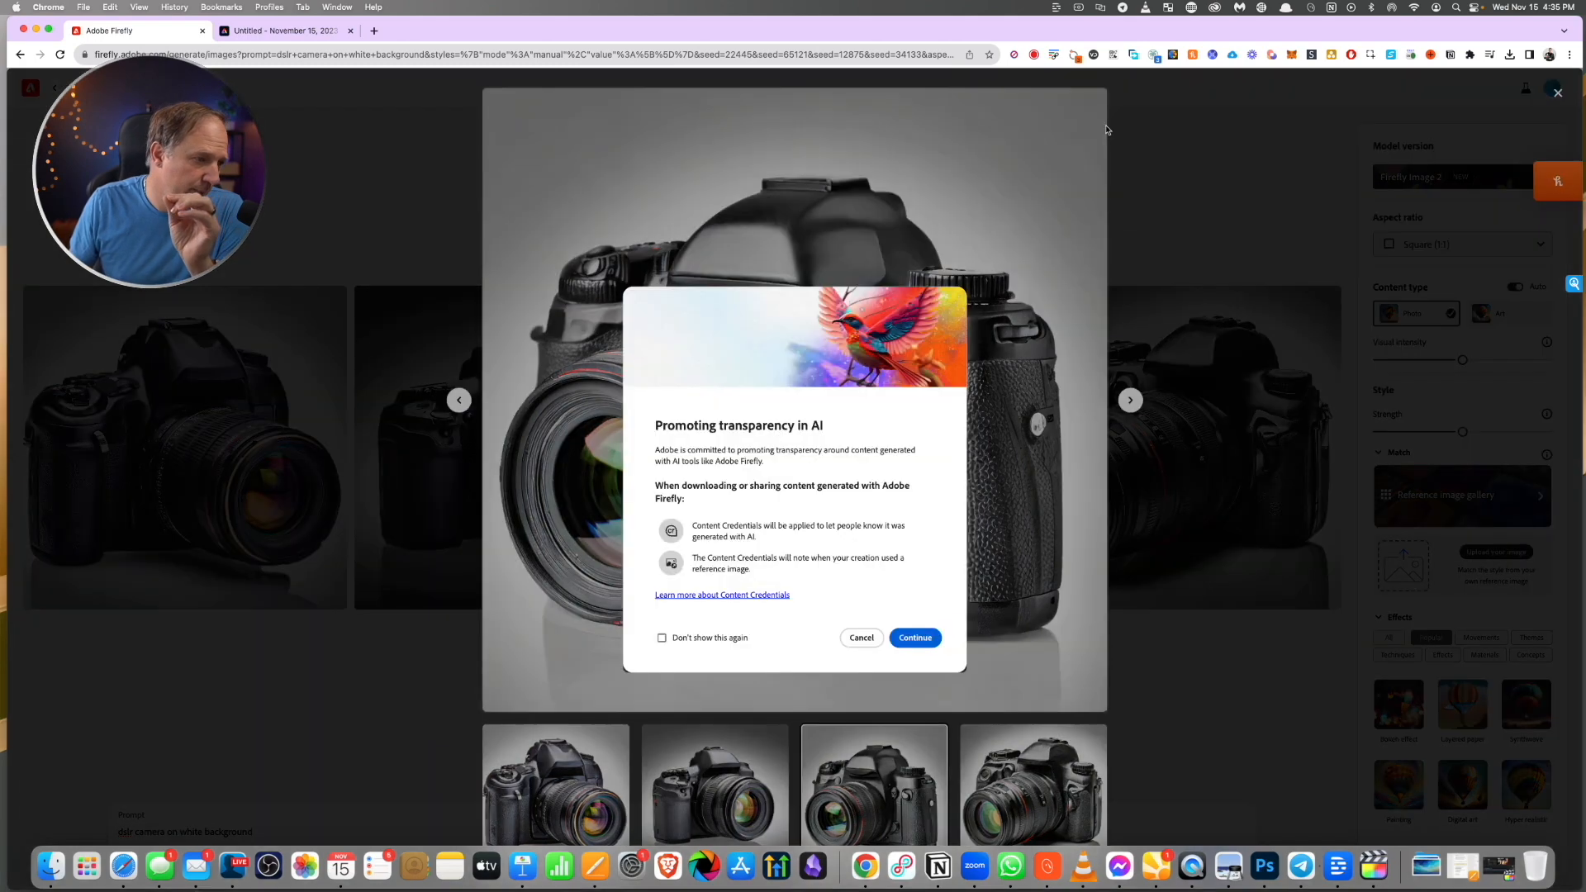
left_click(918, 639)
left_click(997, 553)
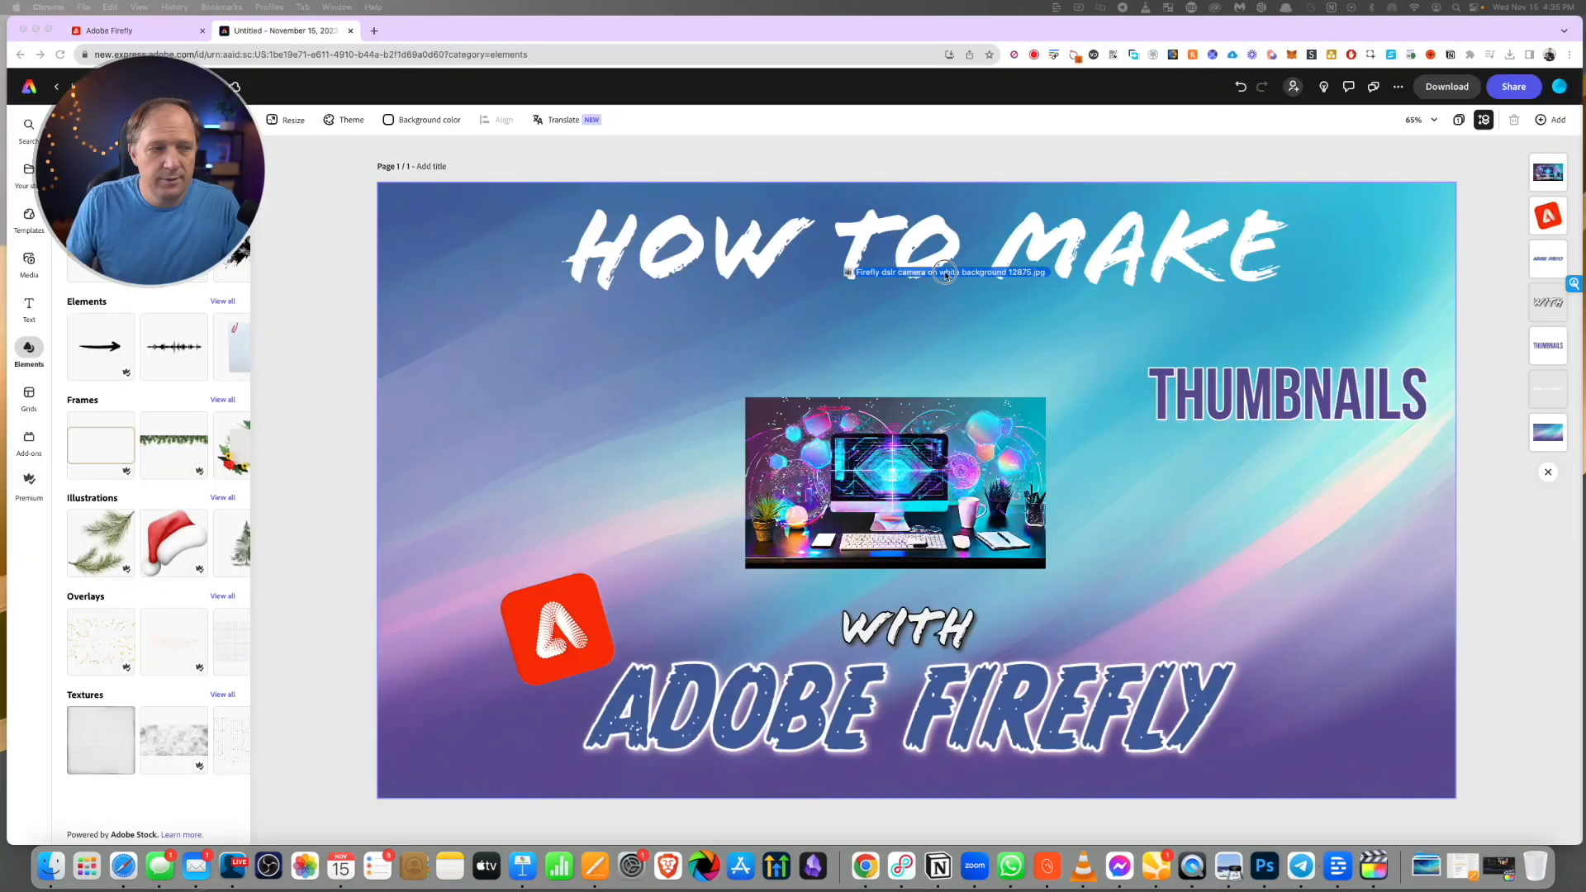
- Add the downloaded DSLR camera image to the Adobe Express thumbnail and enlarge it to span the full canvas height
left_click_drag(944, 273, 570, 339)
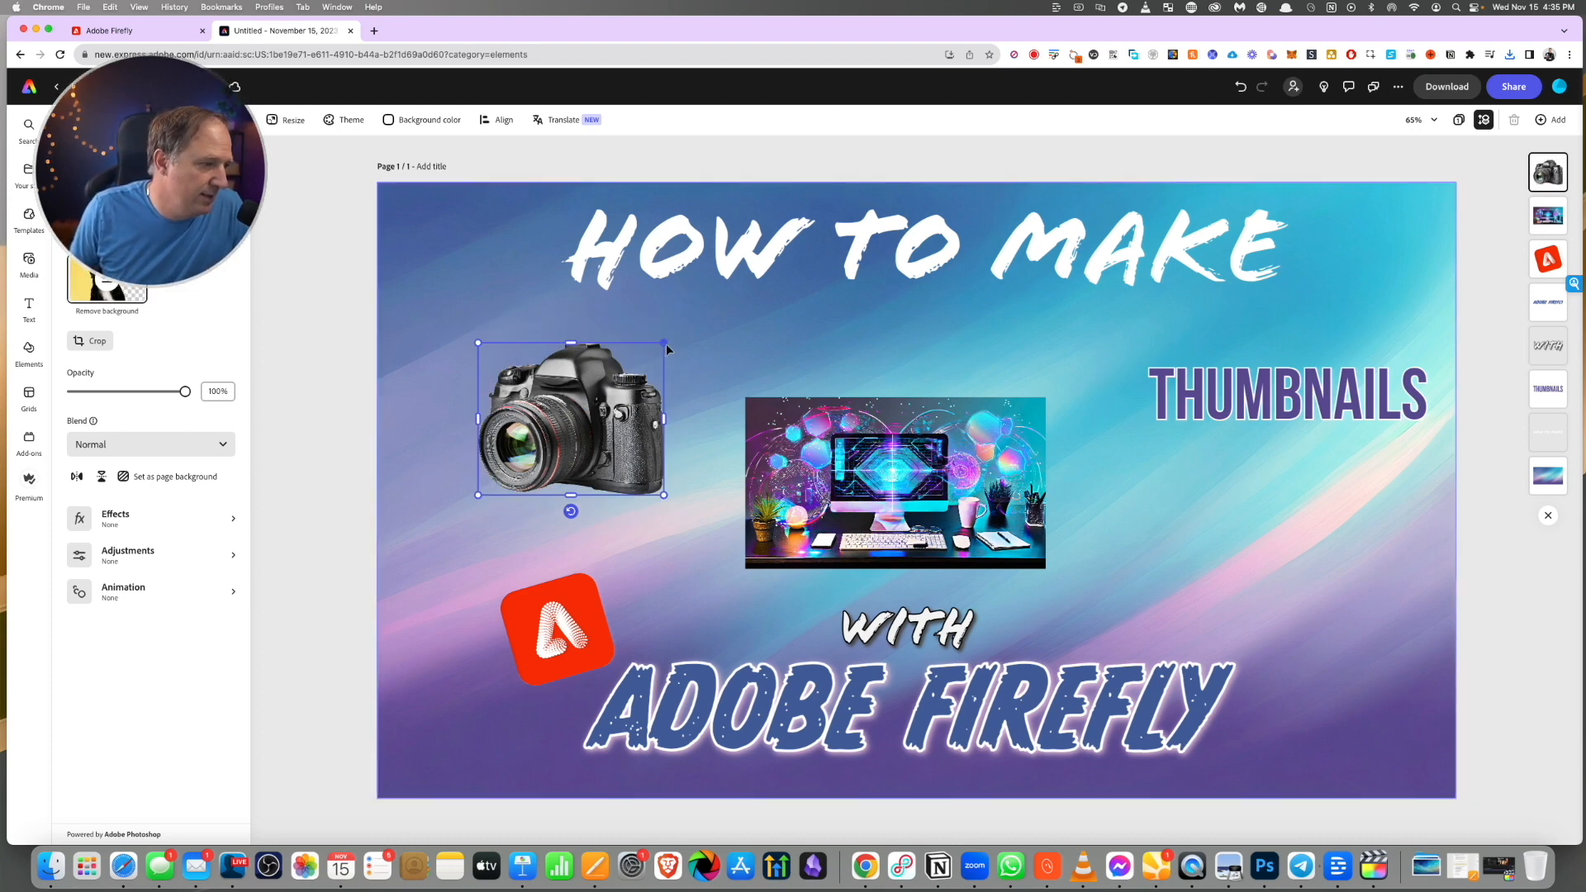
left_click_drag(663, 342, 882, 244)
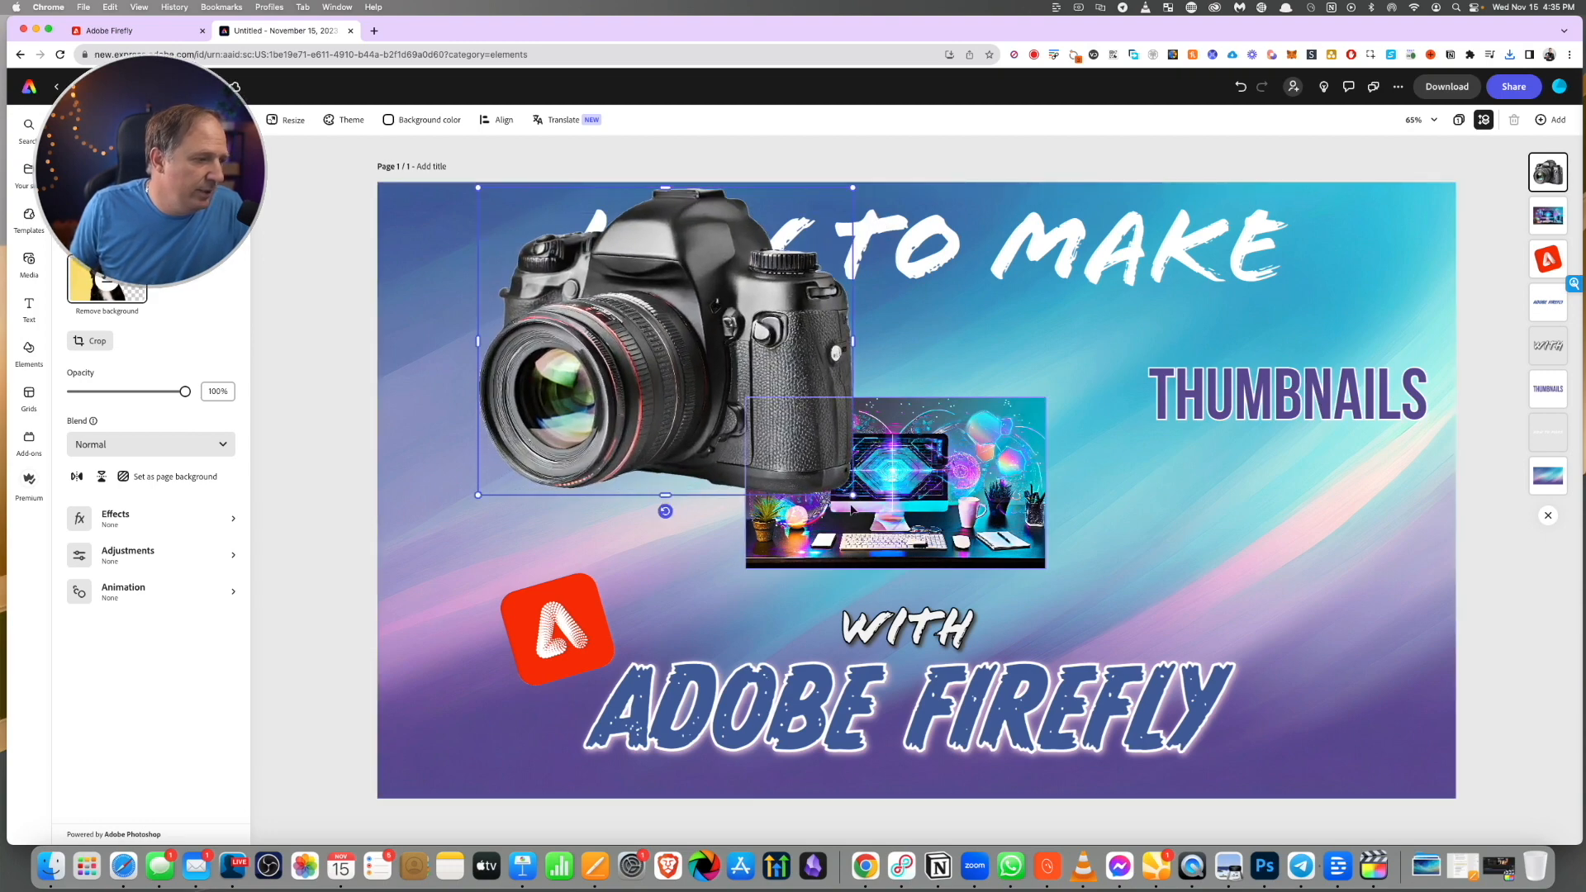
left_click_drag(852, 493, 1237, 811)
left_click_drag(1034, 571, 1293, 808)
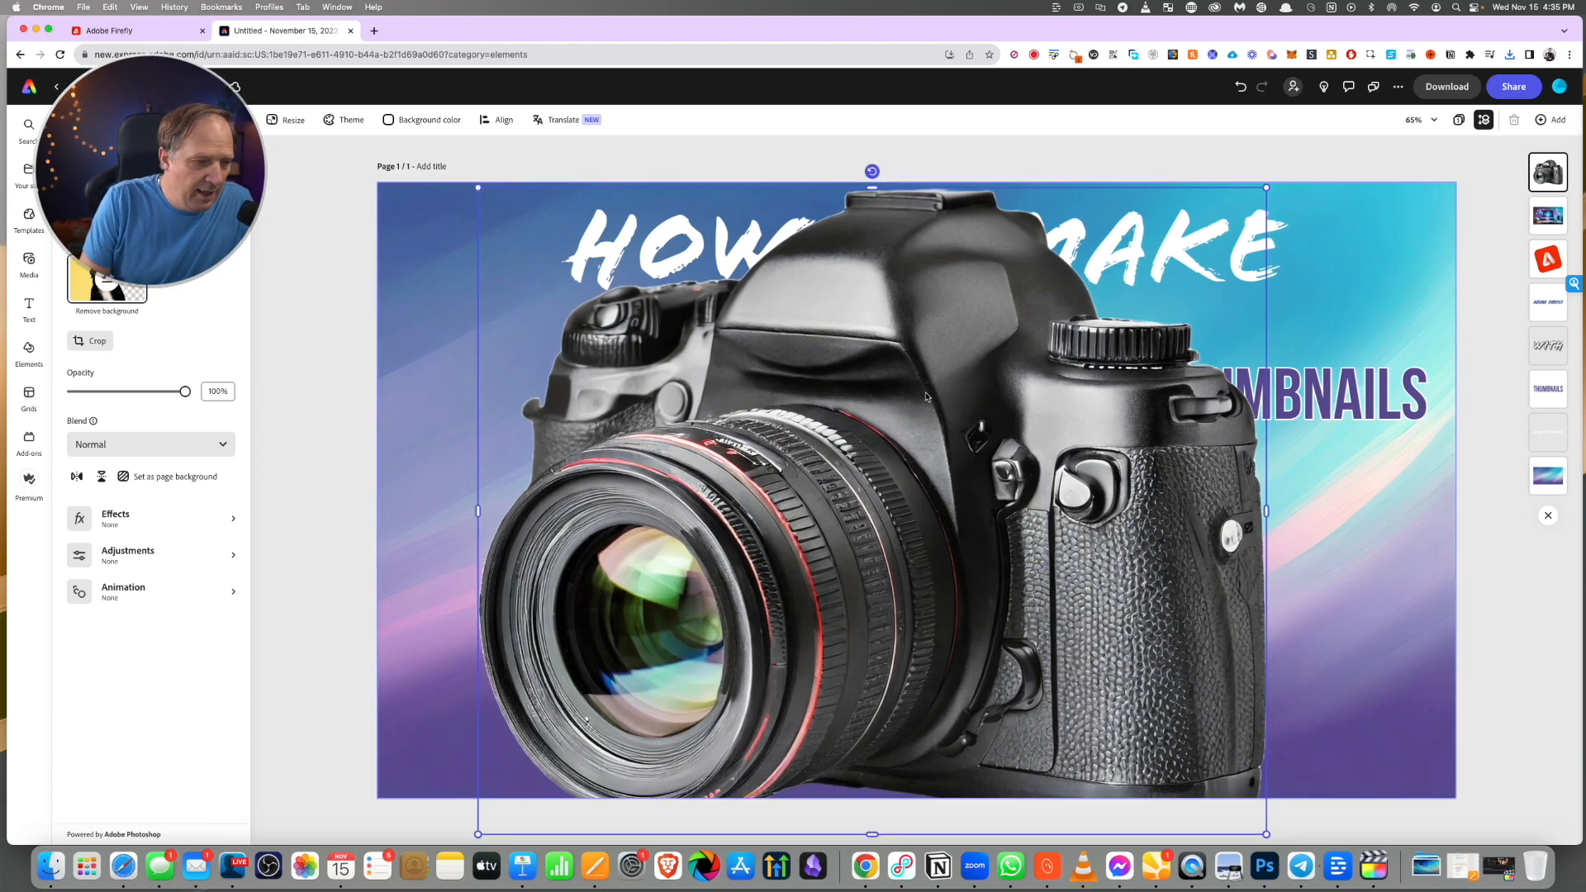
- Send the camera image backward layer by layer to the bottom of the stack, behind the text, images and background
key("super+bracketleft")
key("super+bracketleft")
key("super+bracketleft")
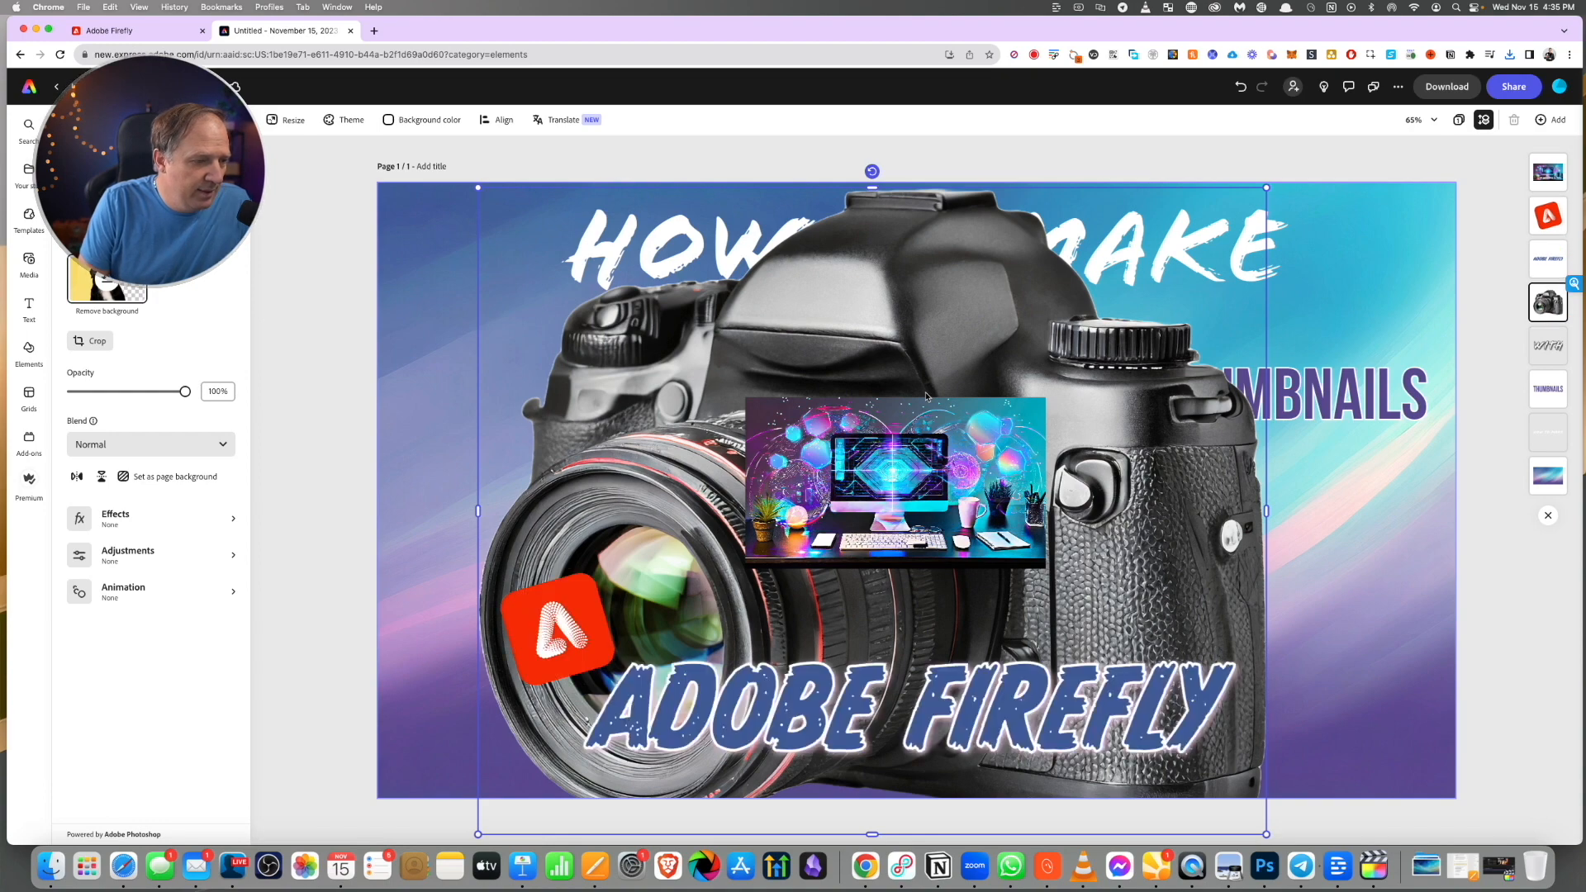
key("super+bracketleft")
key("super+bracketleft")
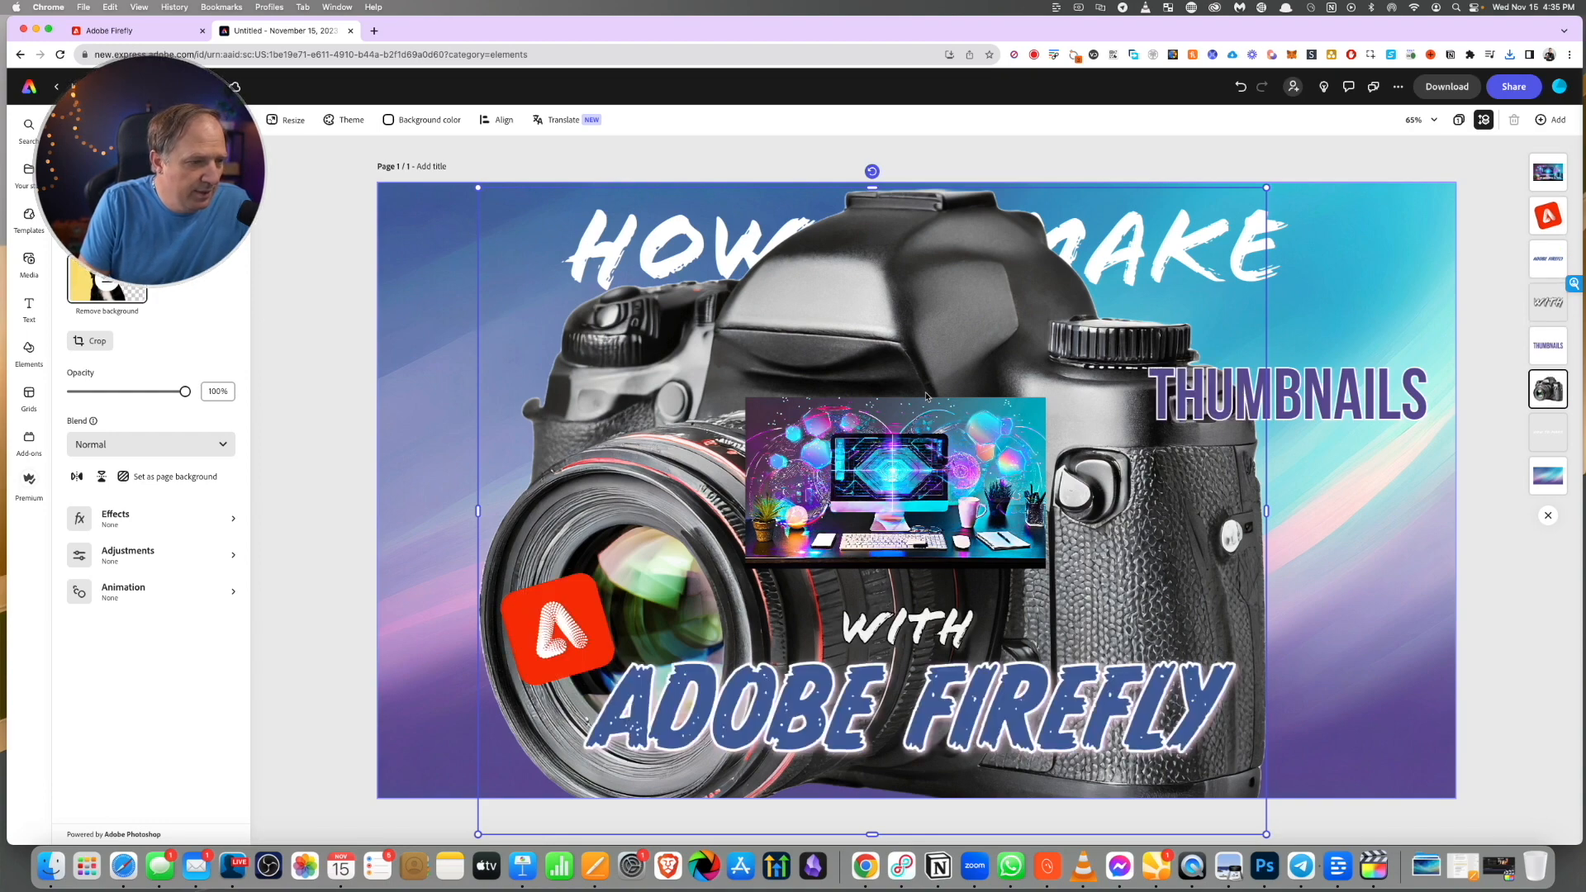
key("super+bracketleft")
key("super+bracketleft")
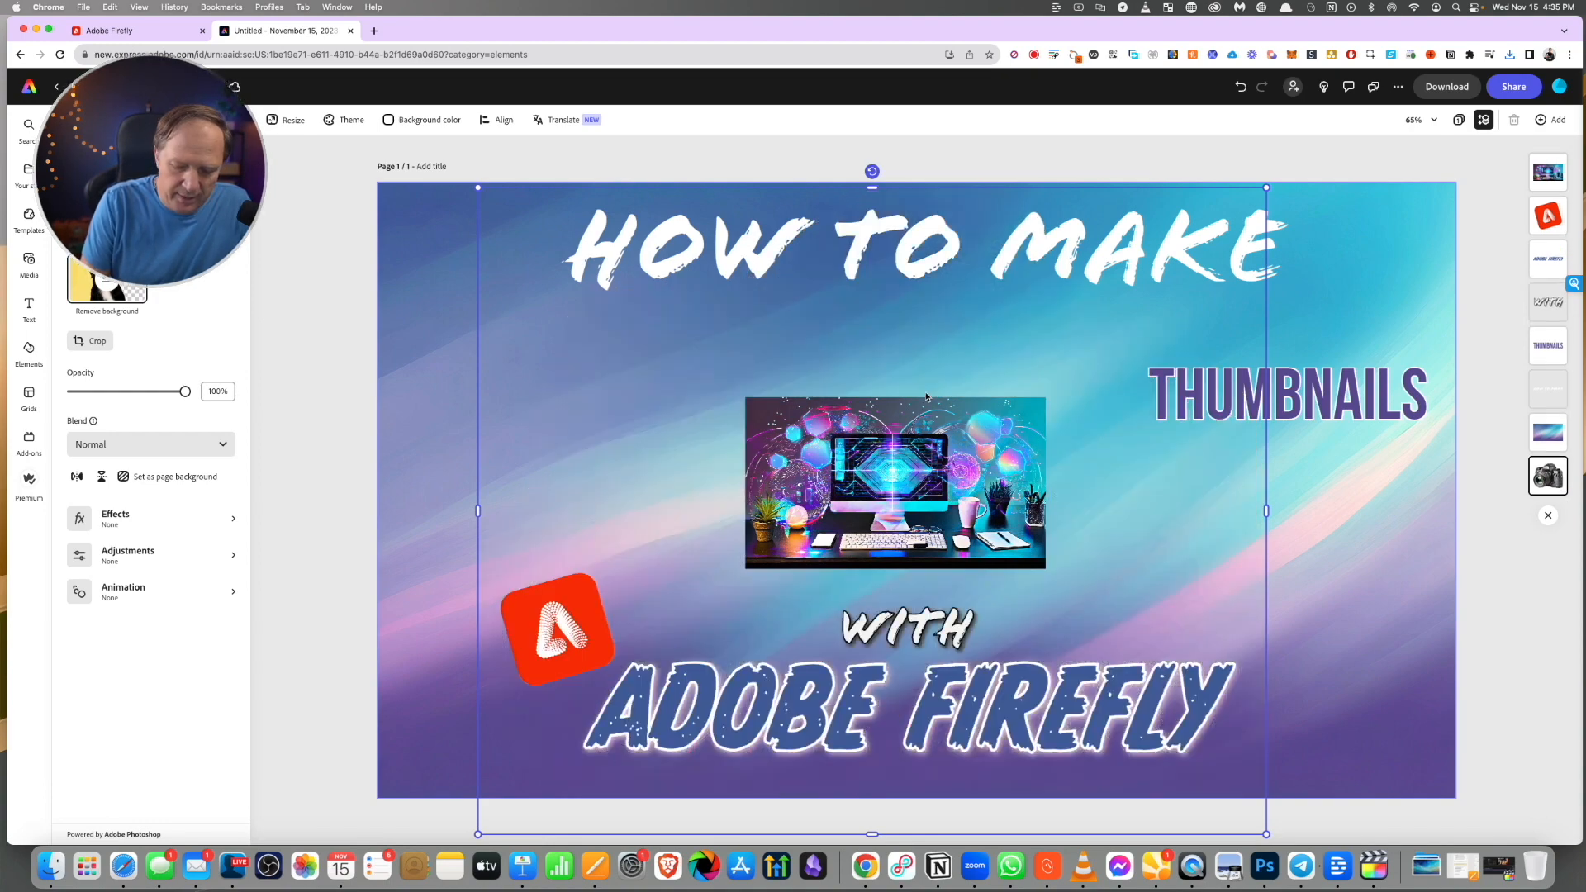
- Bring the camera image forward to just above the background and set its opacity to 15%
key("super+bracketright")
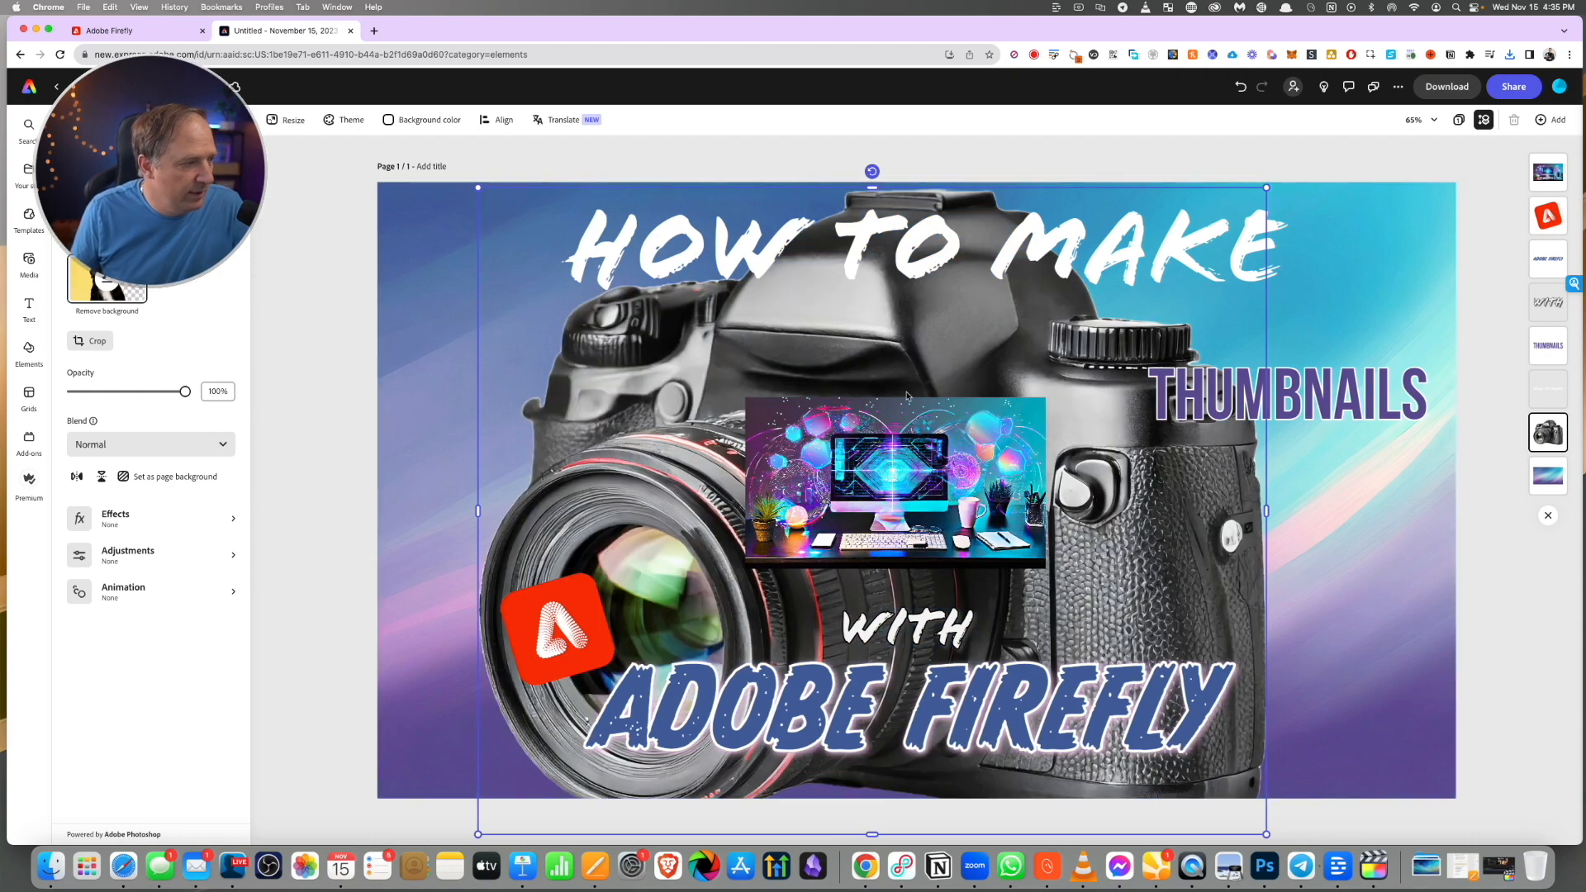
left_click_drag(183, 393, 86, 398)
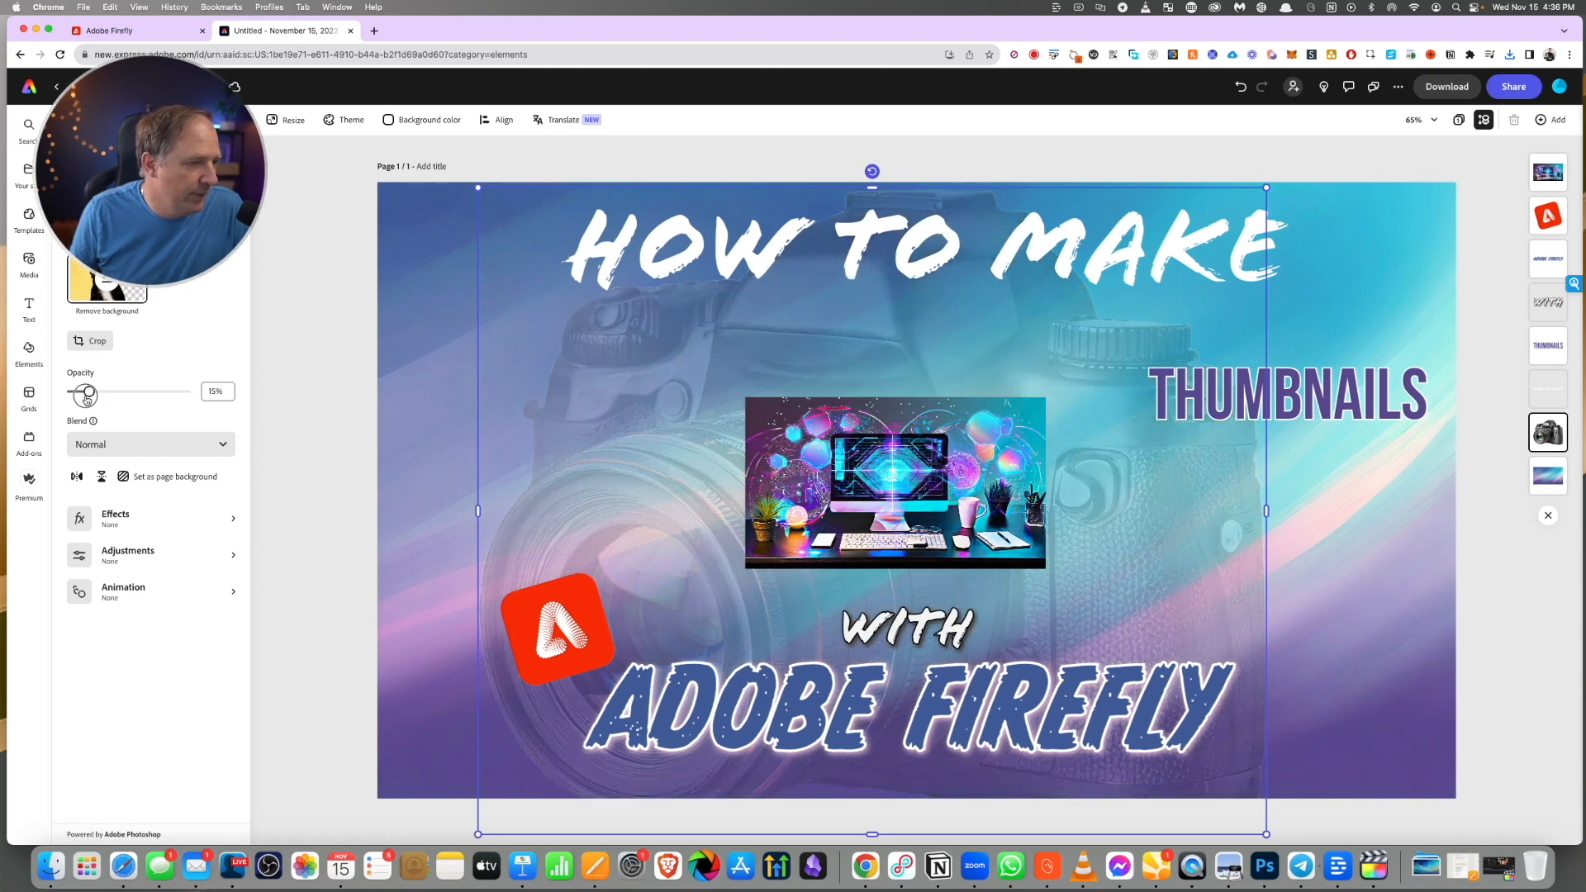
left_click(343, 281)
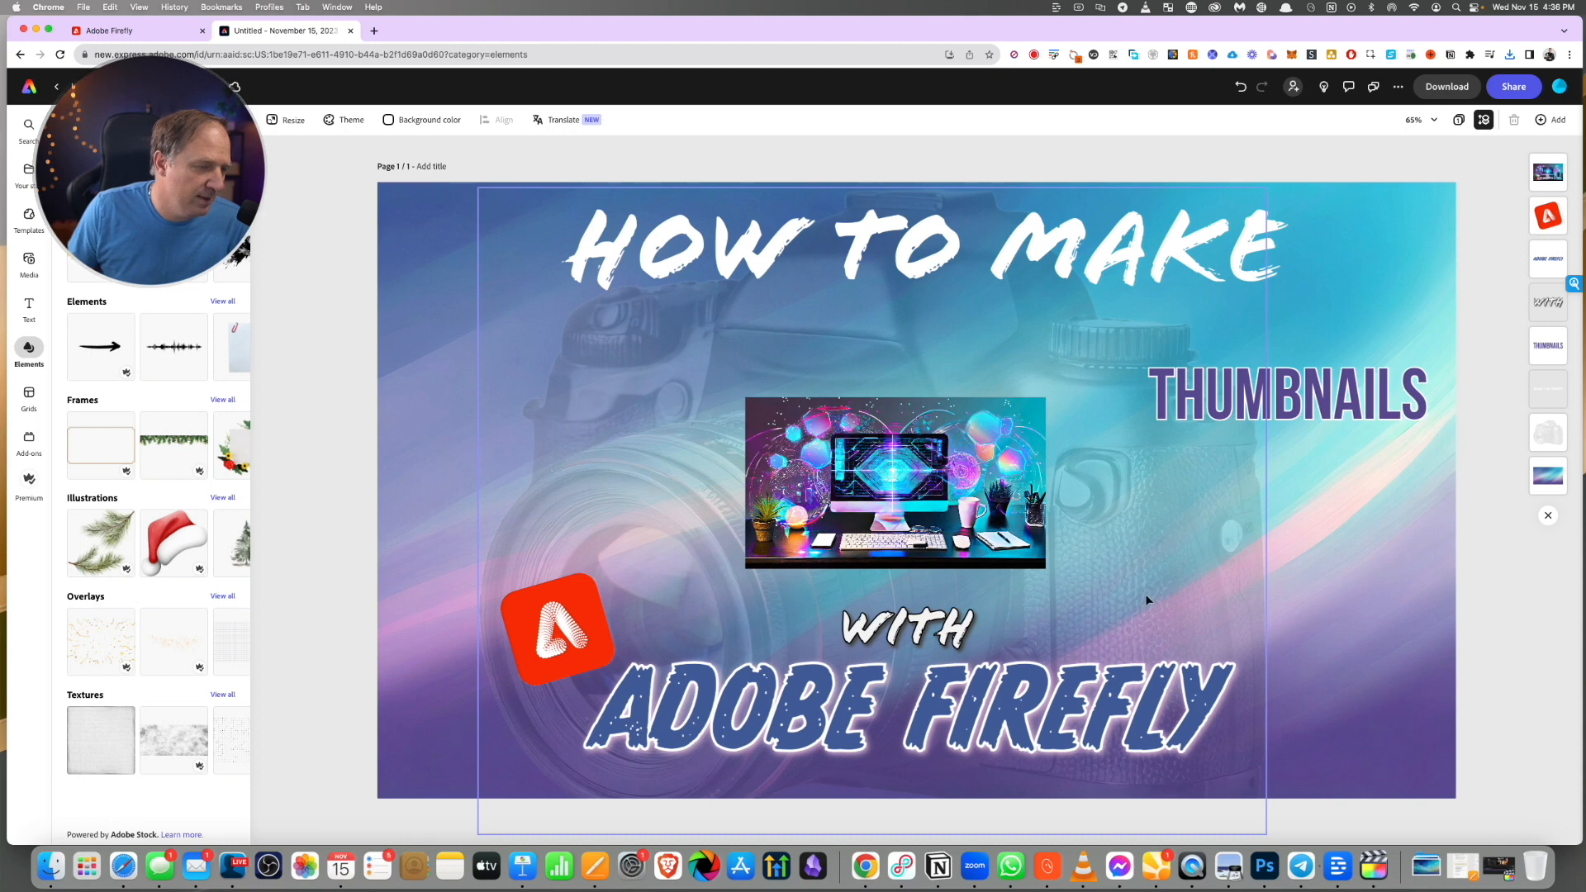
- Delete the faded camera image from the thumbnail
left_click(1201, 604)
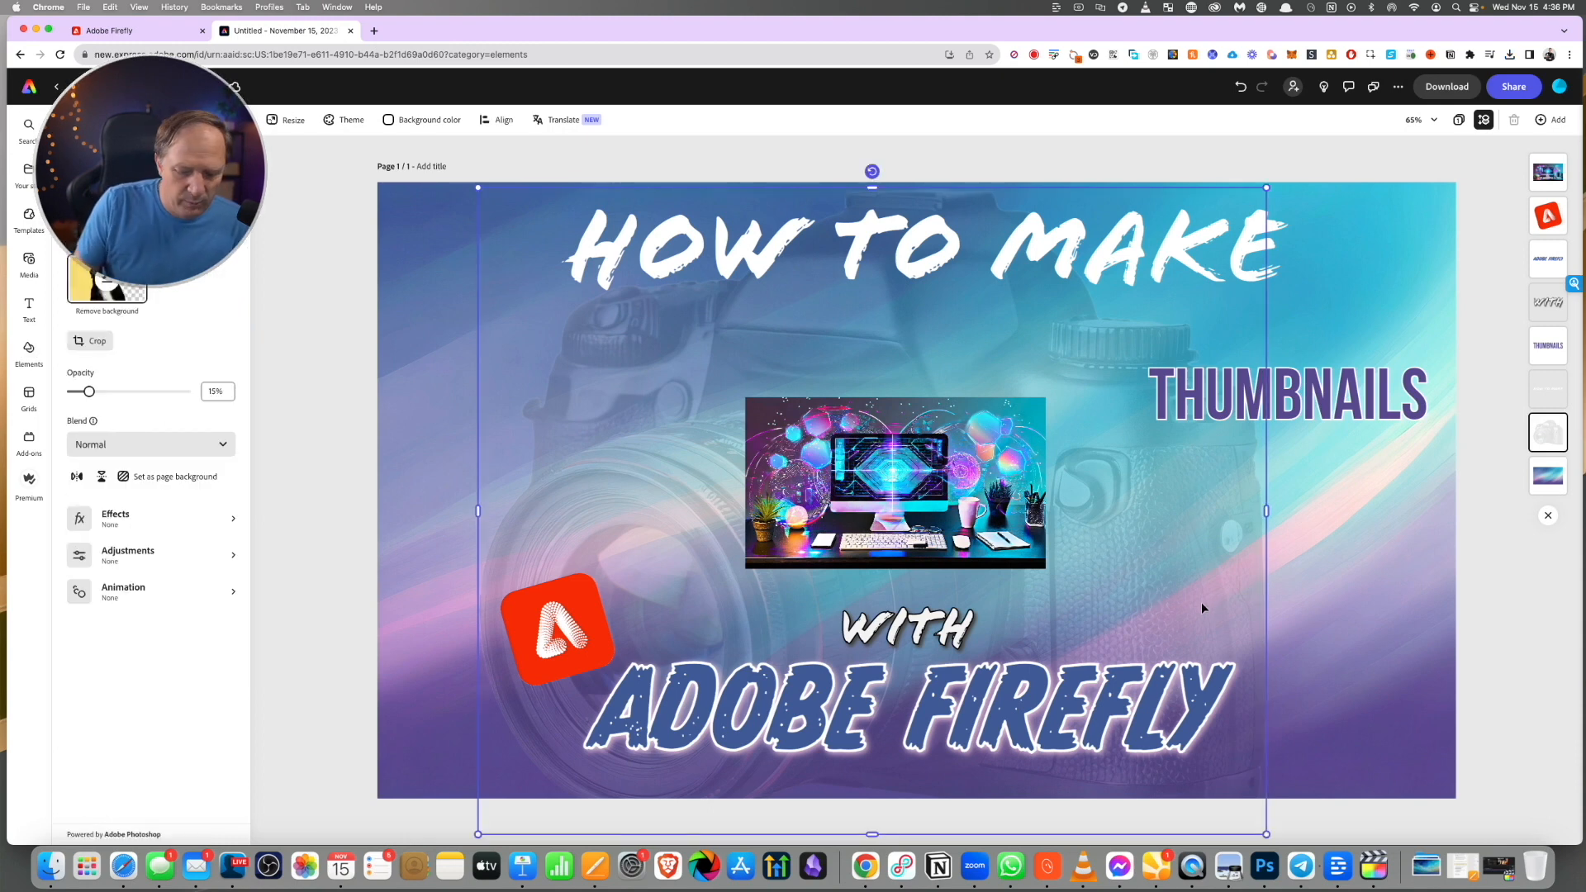
key("Delete")
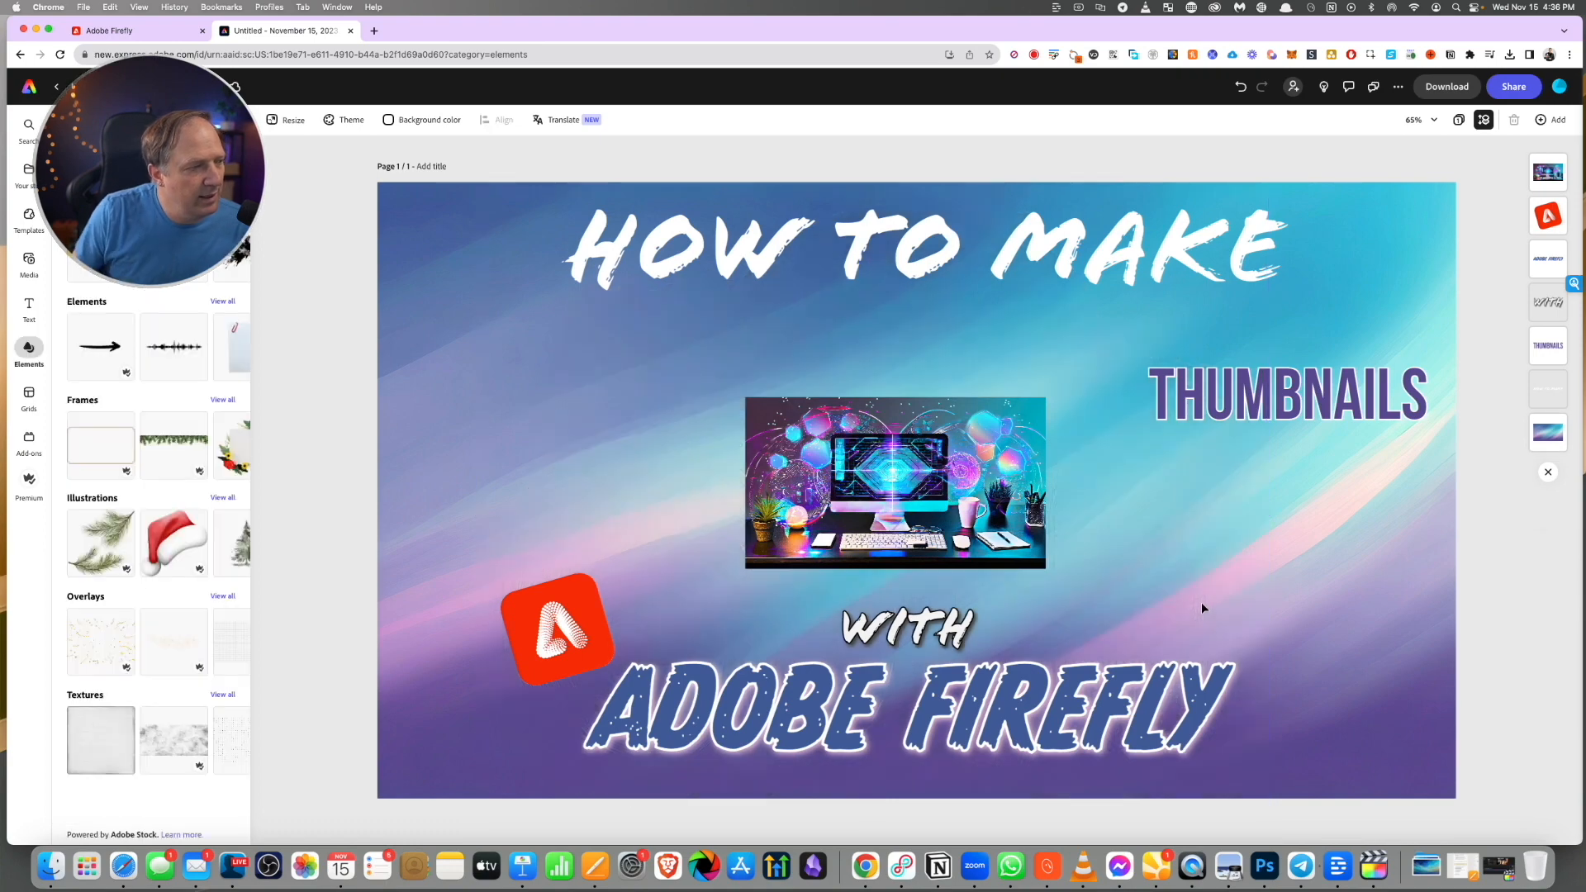
- Switch to Adobe Firefly and preview the fourth "design software" image at full size
left_click(115, 30)
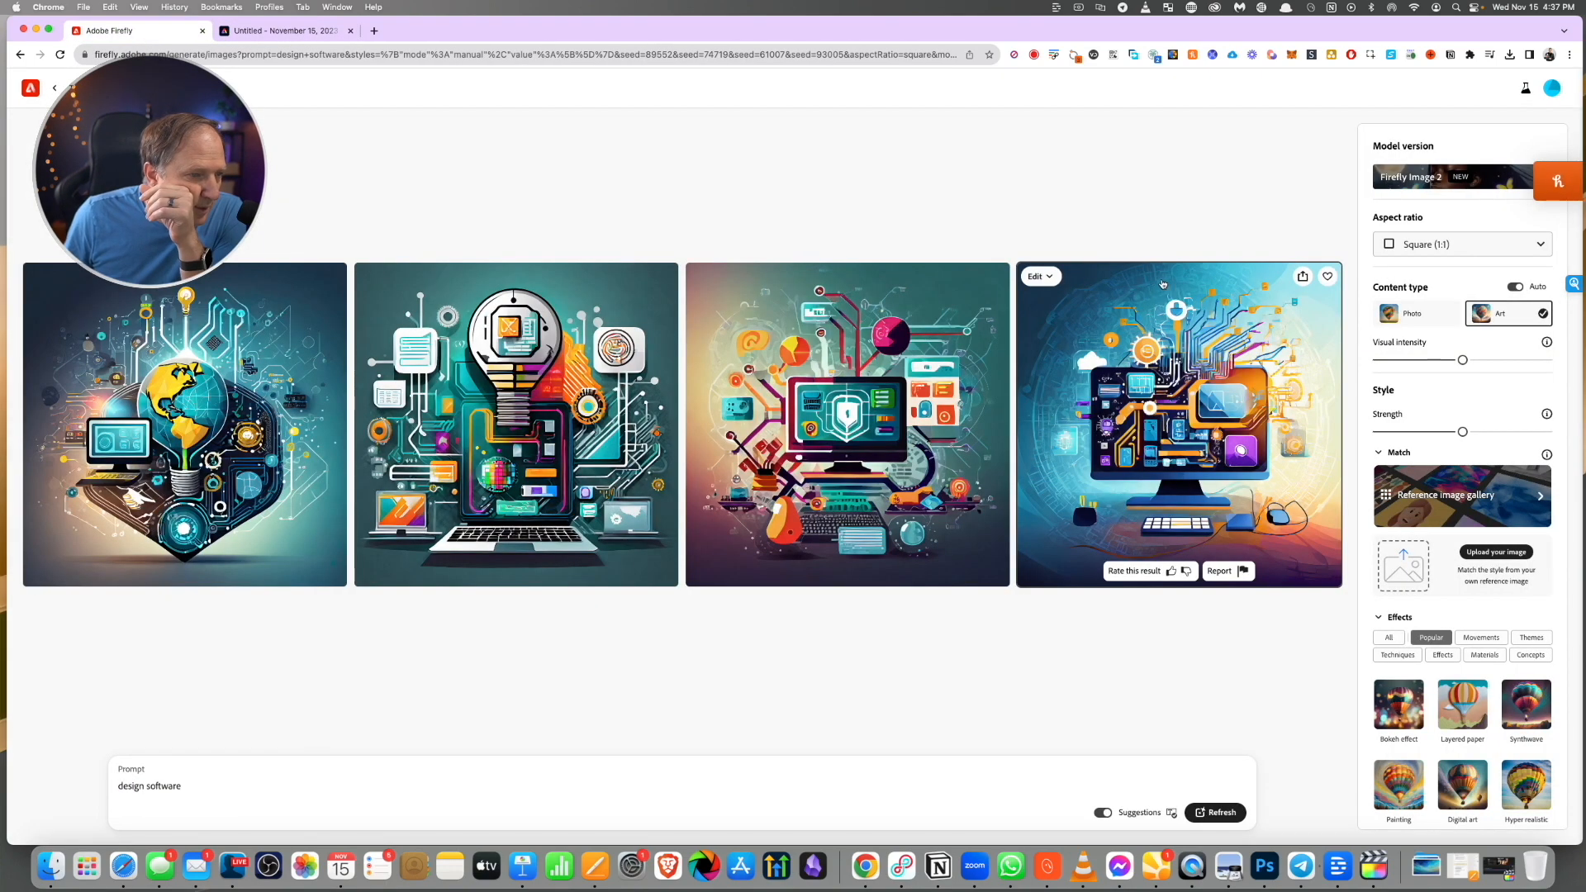
left_click(1126, 309)
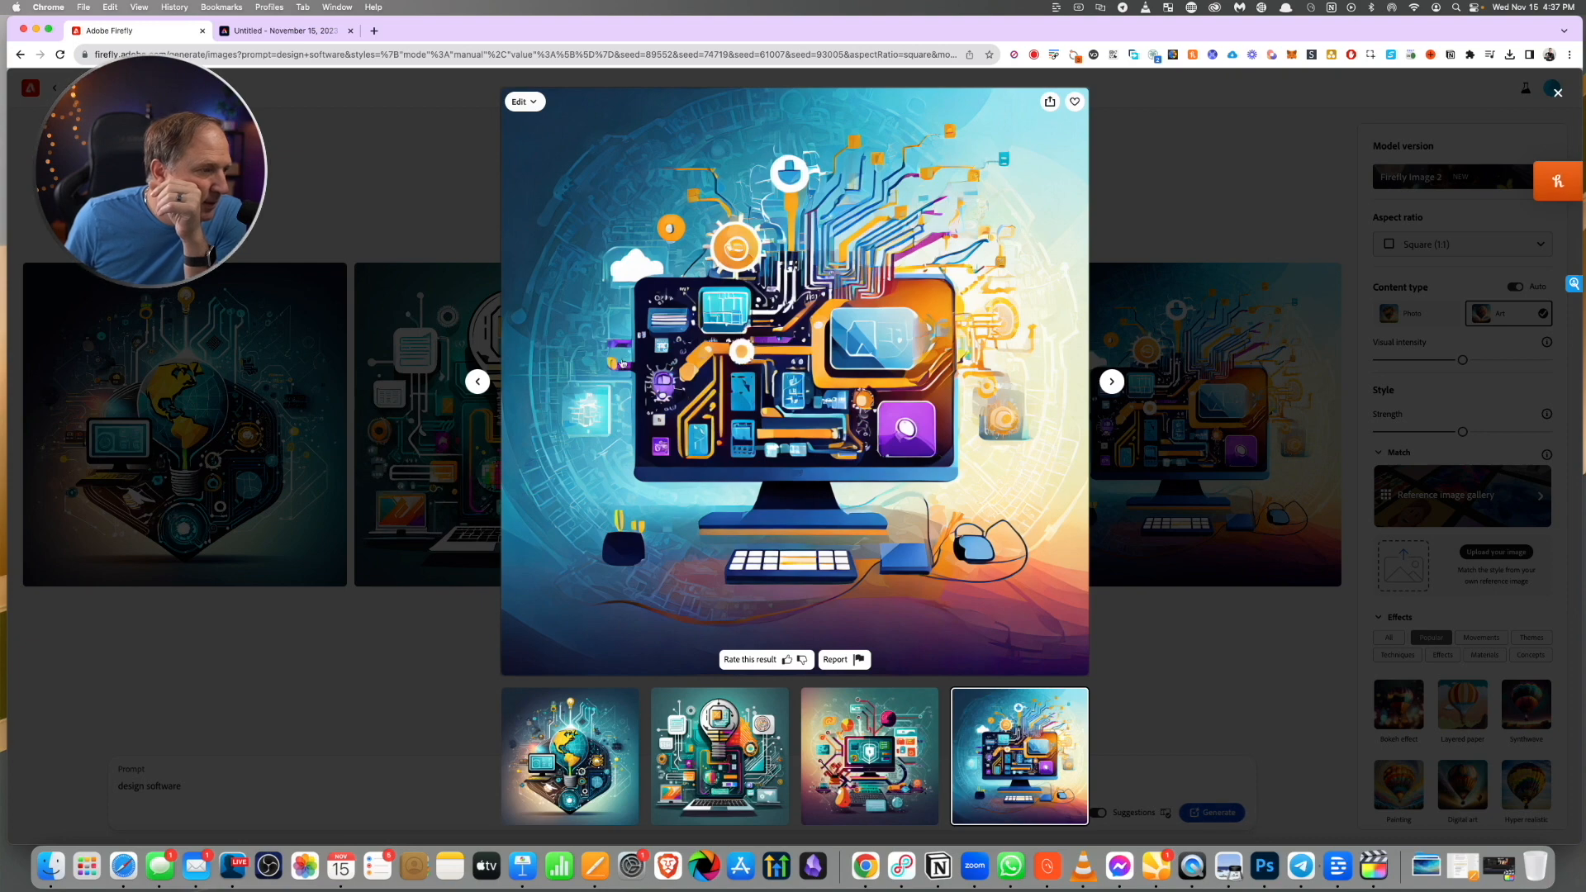
left_click(442, 132)
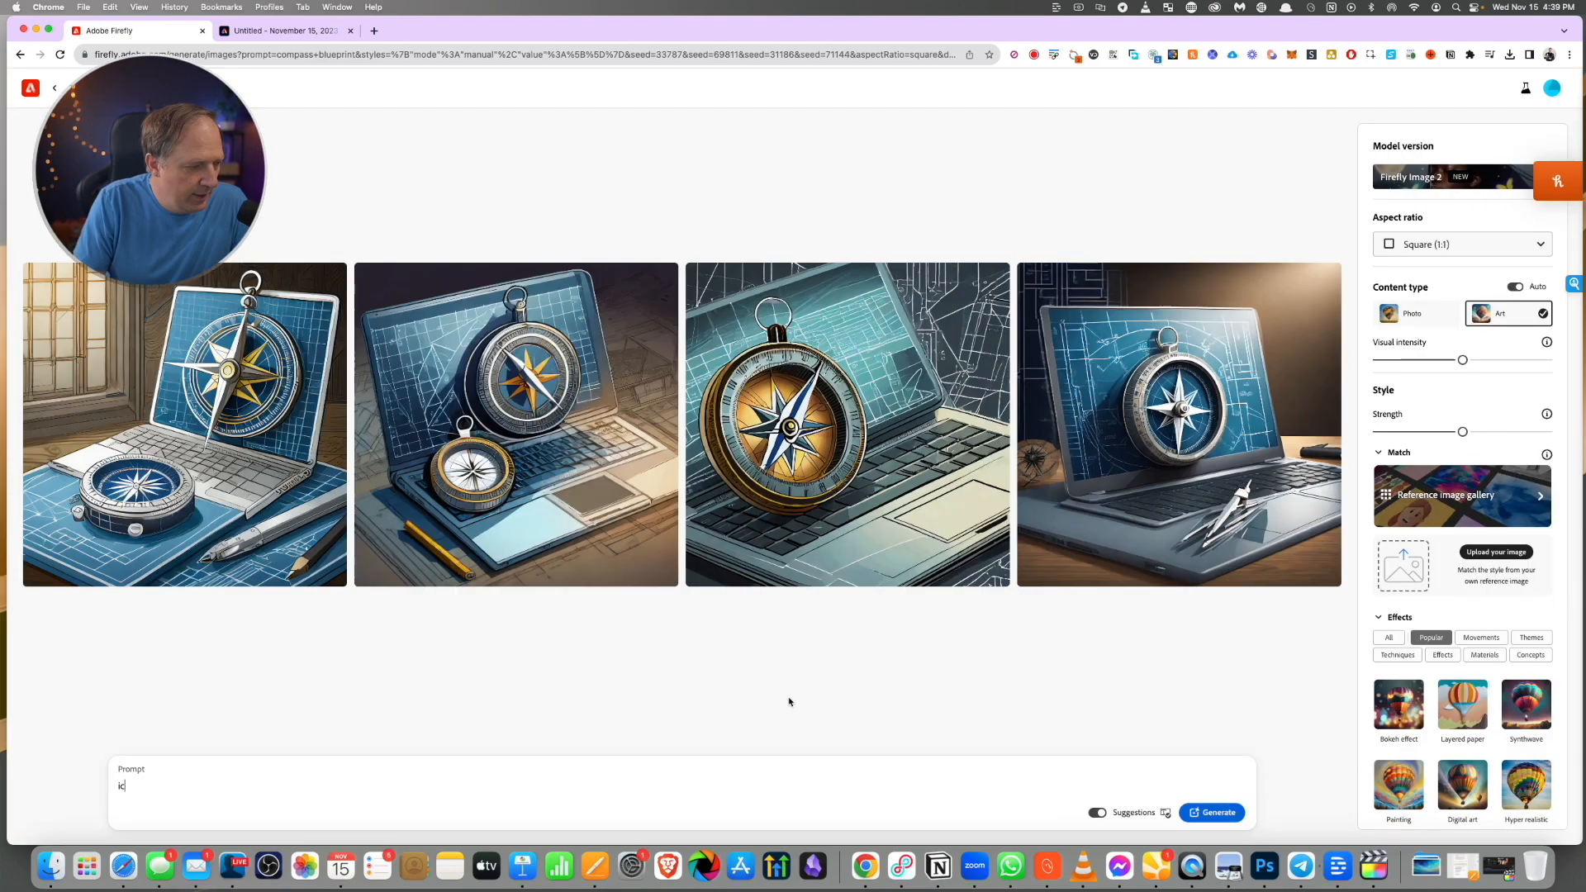
- Generate images from the prompt "icons of a digital workflow"
type("ons of a")
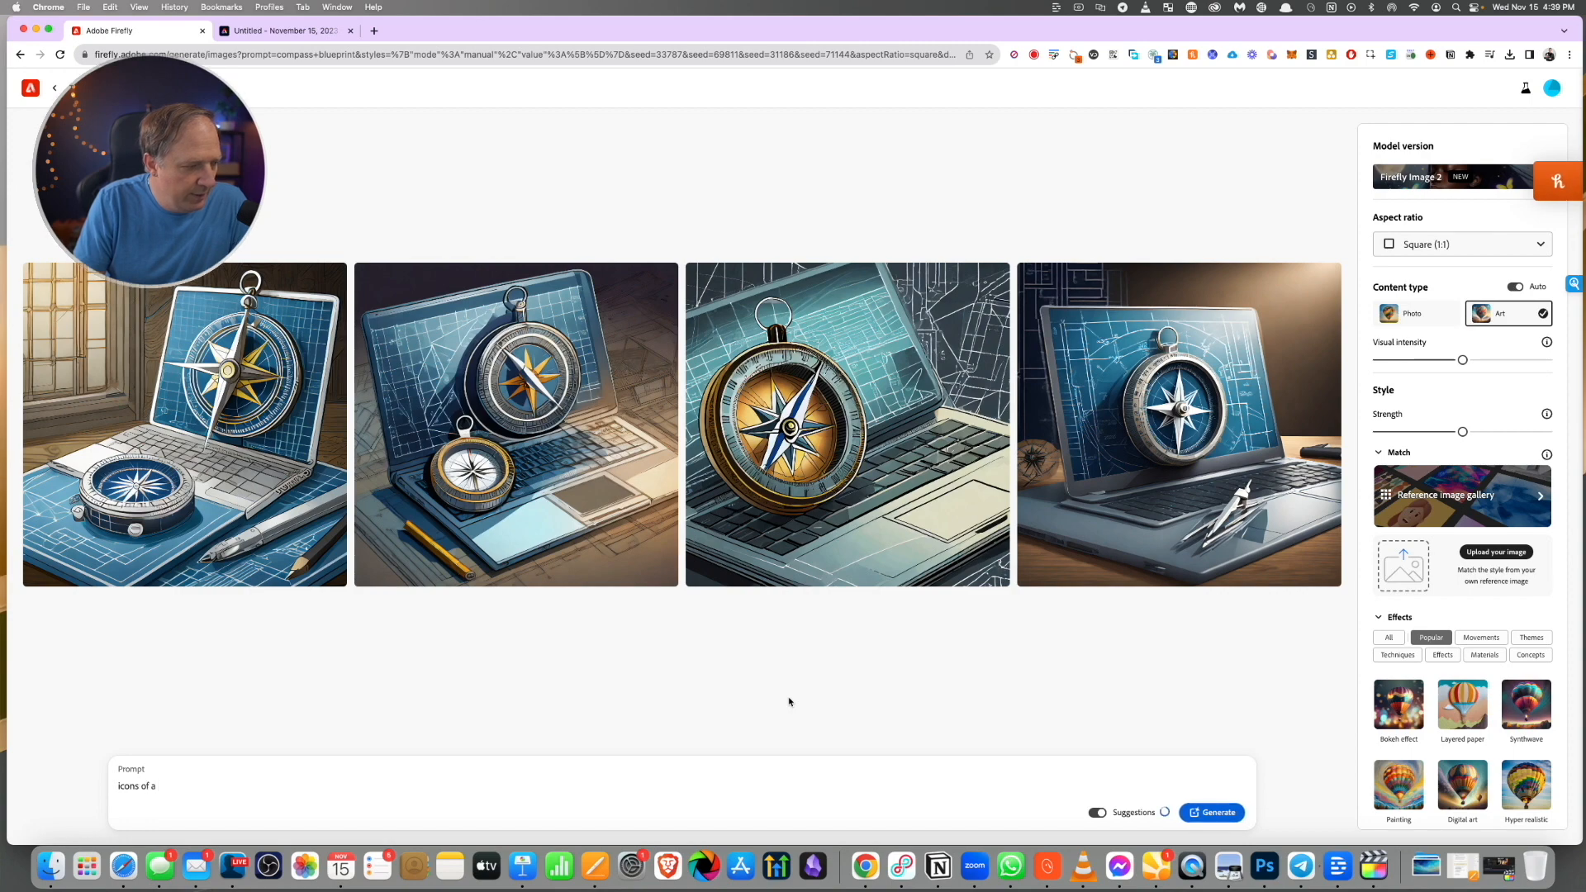
type(" digital workflow")
key("Return")
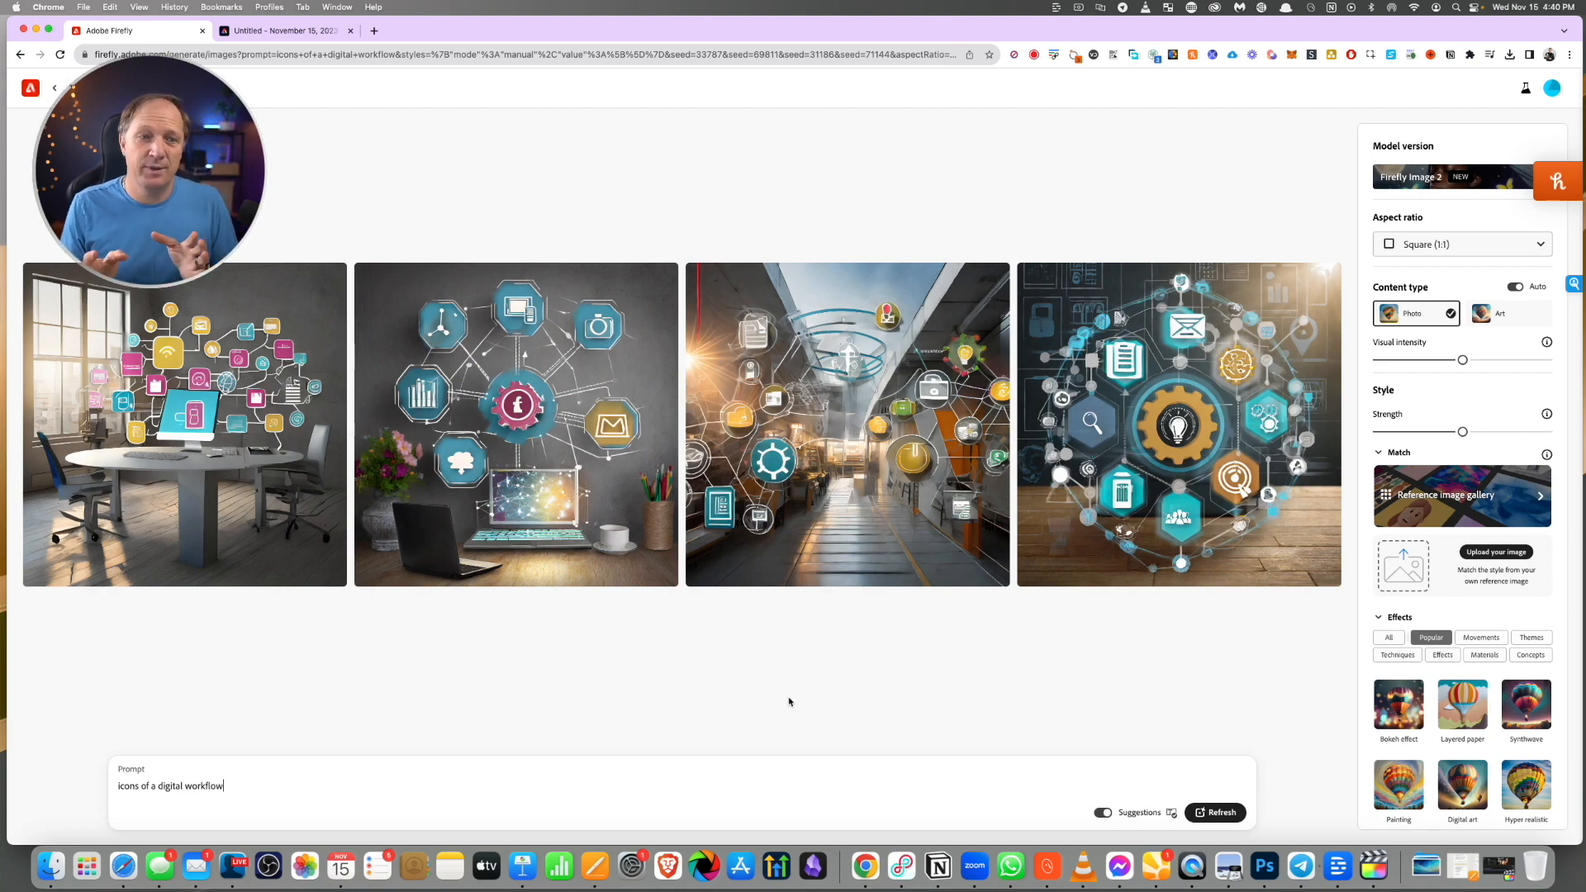
- Open the fourth generated workflow image, the one with a central gear and hexagon icons, and copy it
left_click(1042, 297)
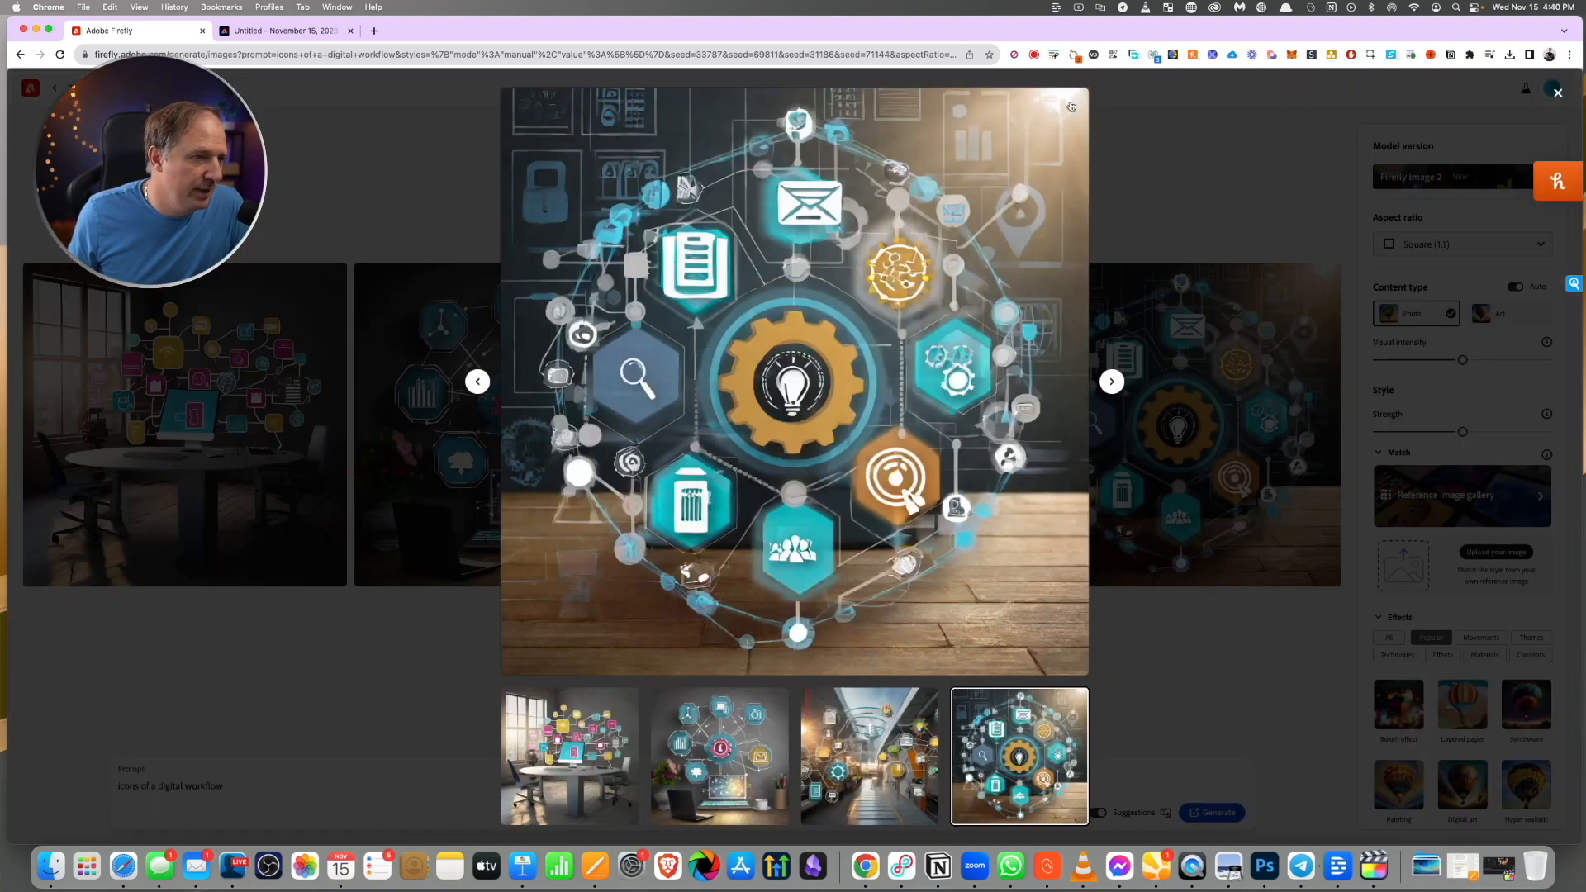
left_click(1050, 102)
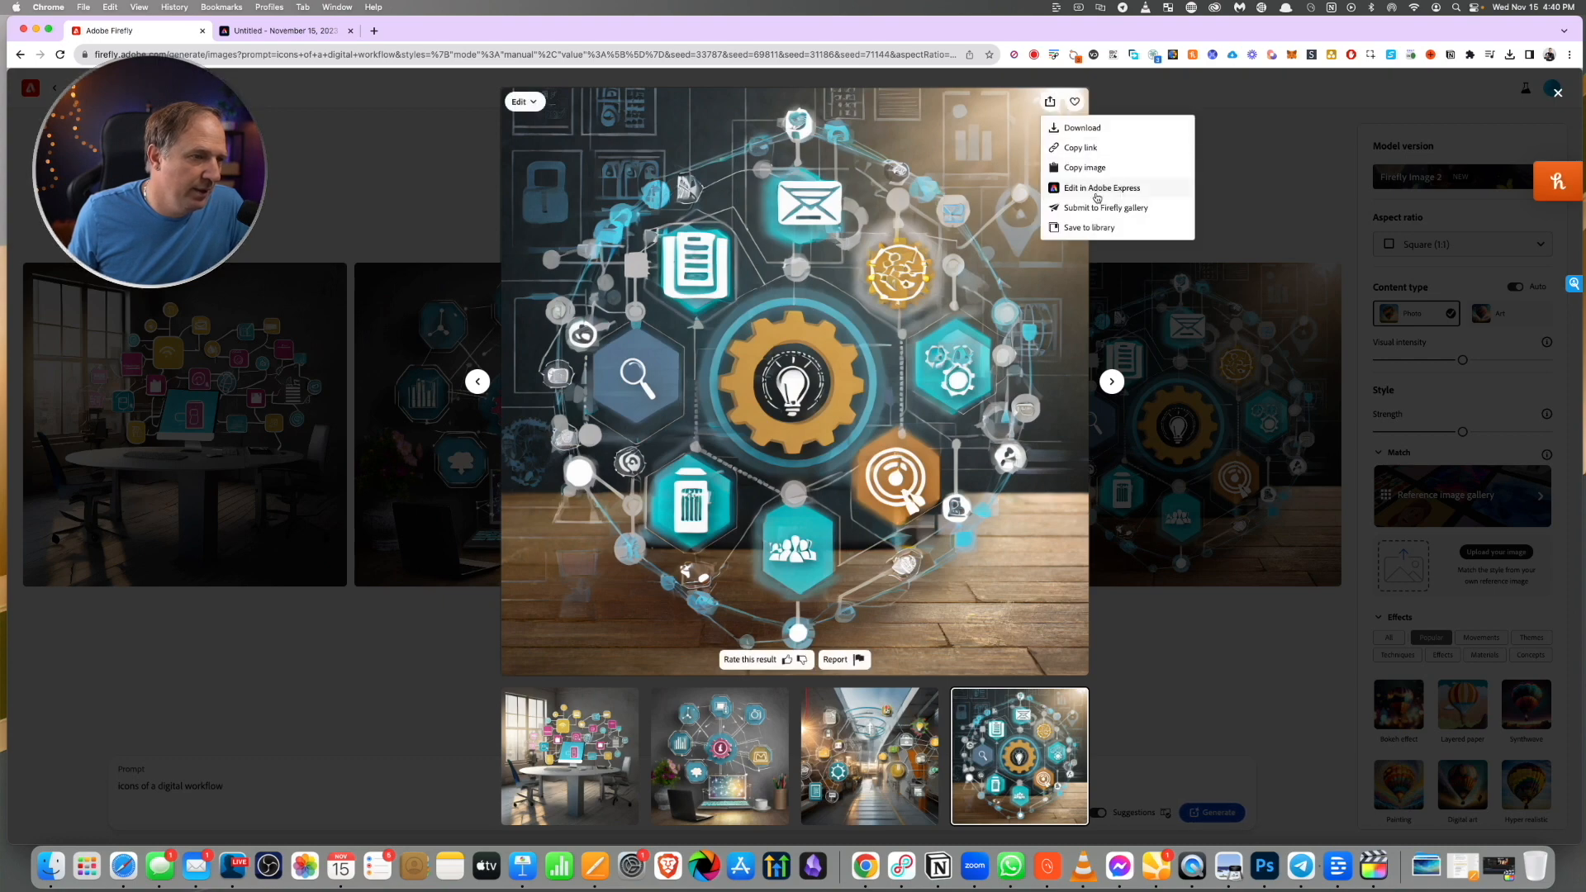
left_click(1099, 149)
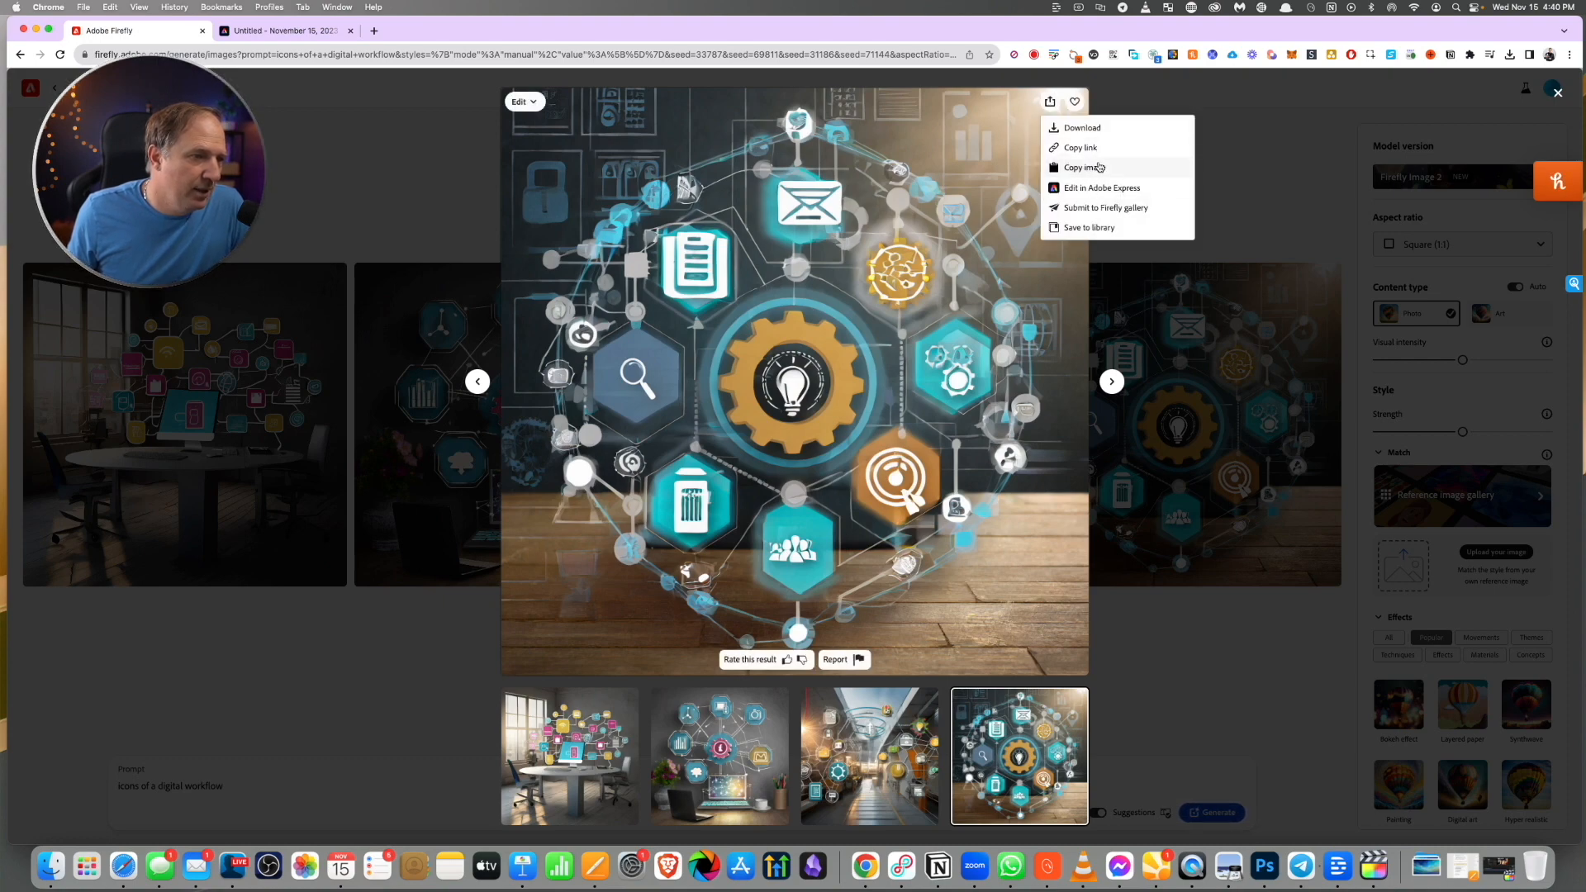
left_click(1126, 149)
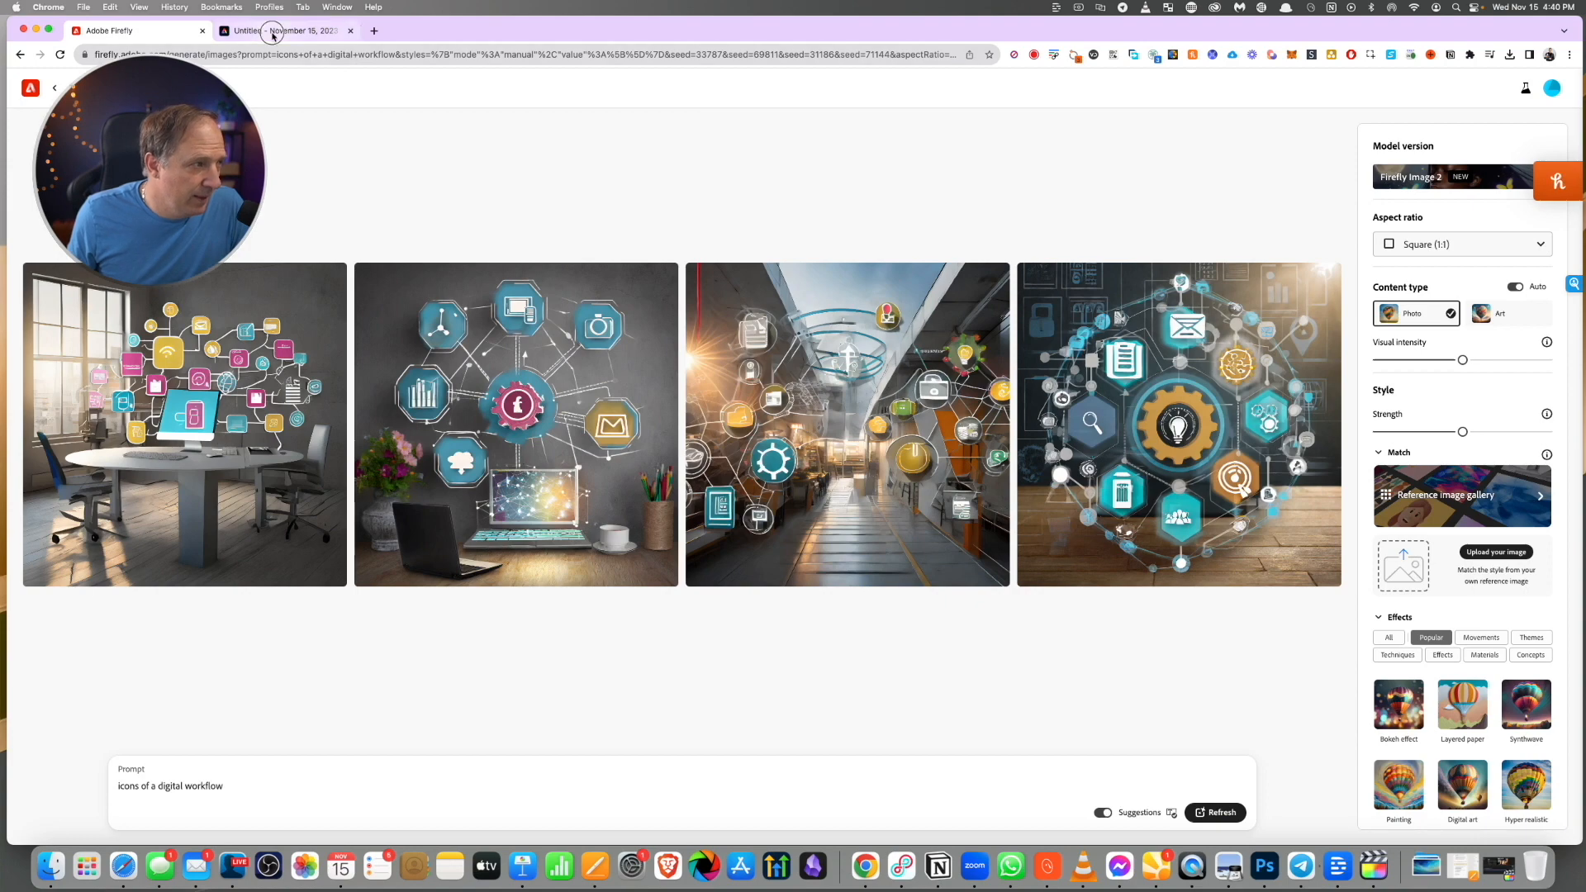
- Paste the copied icons image into the Adobe Express thumbnail, remove its background and place it above the Adobe logo
left_click(285, 31)
left_click(578, 354)
key("super+v")
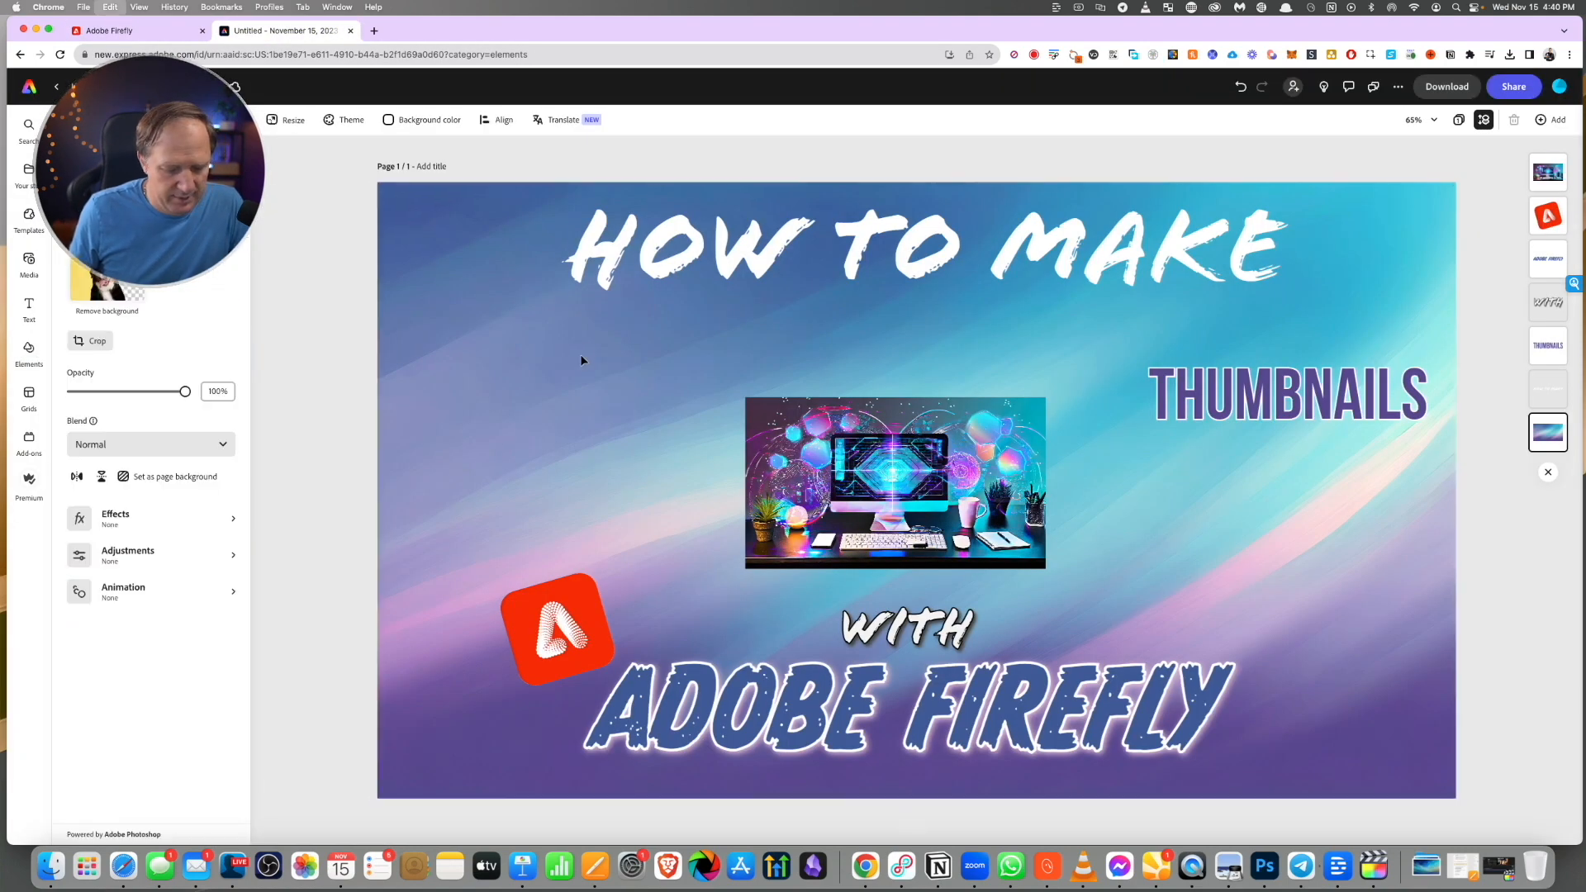
left_click_drag(831, 433, 454, 352)
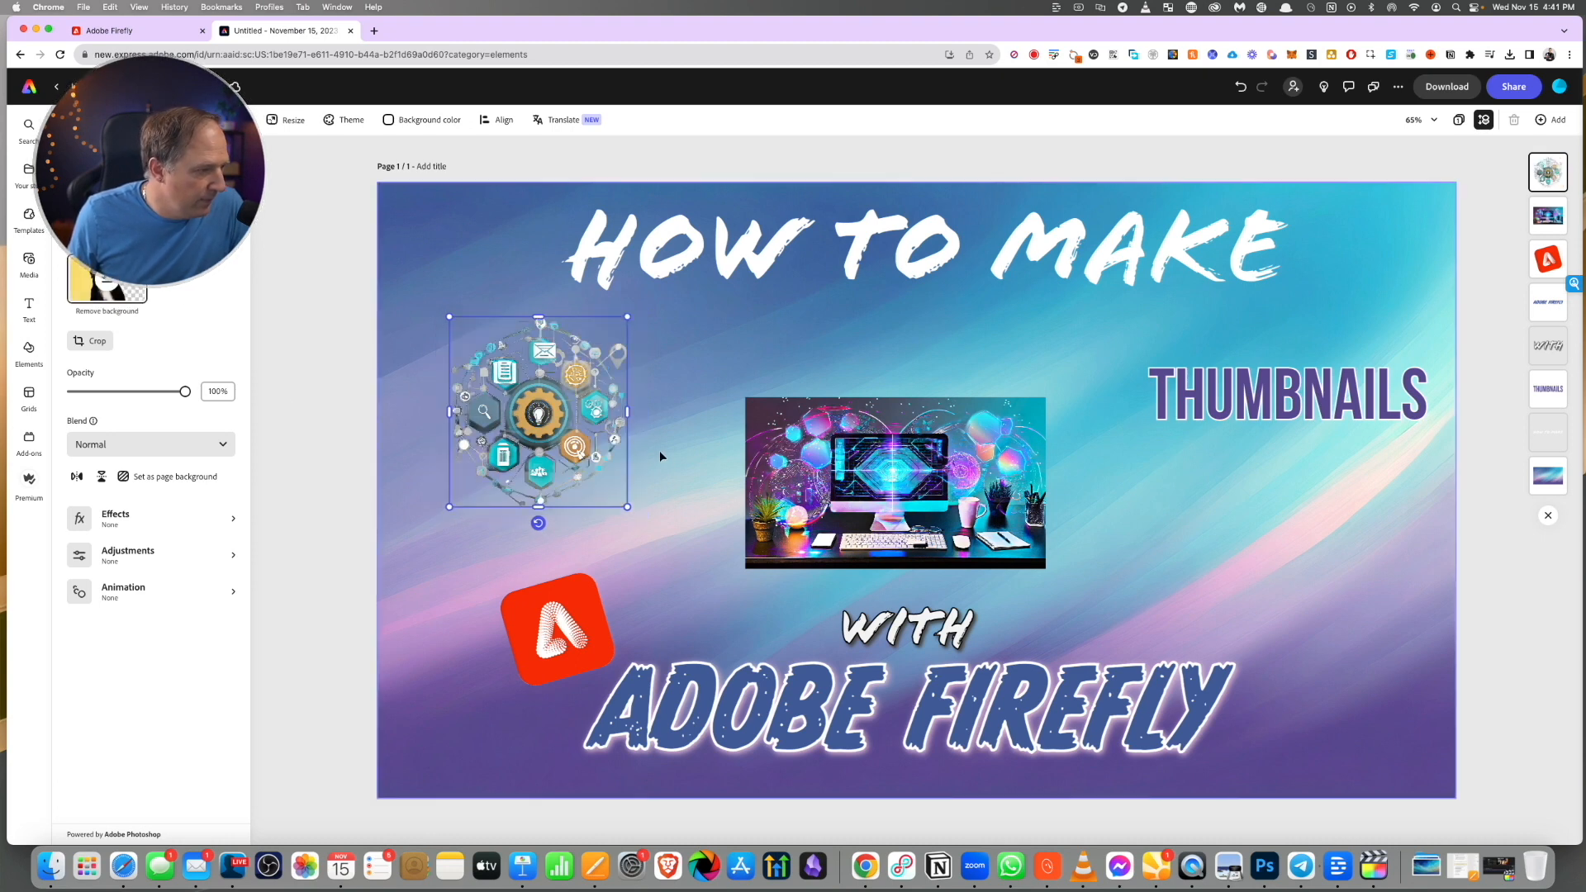
- Enlarge the icons image partly off the canvas's left edge and send it backward to just above the background
left_click_drag(628, 507, 931, 830)
left_click_drag(759, 643, 548, 542)
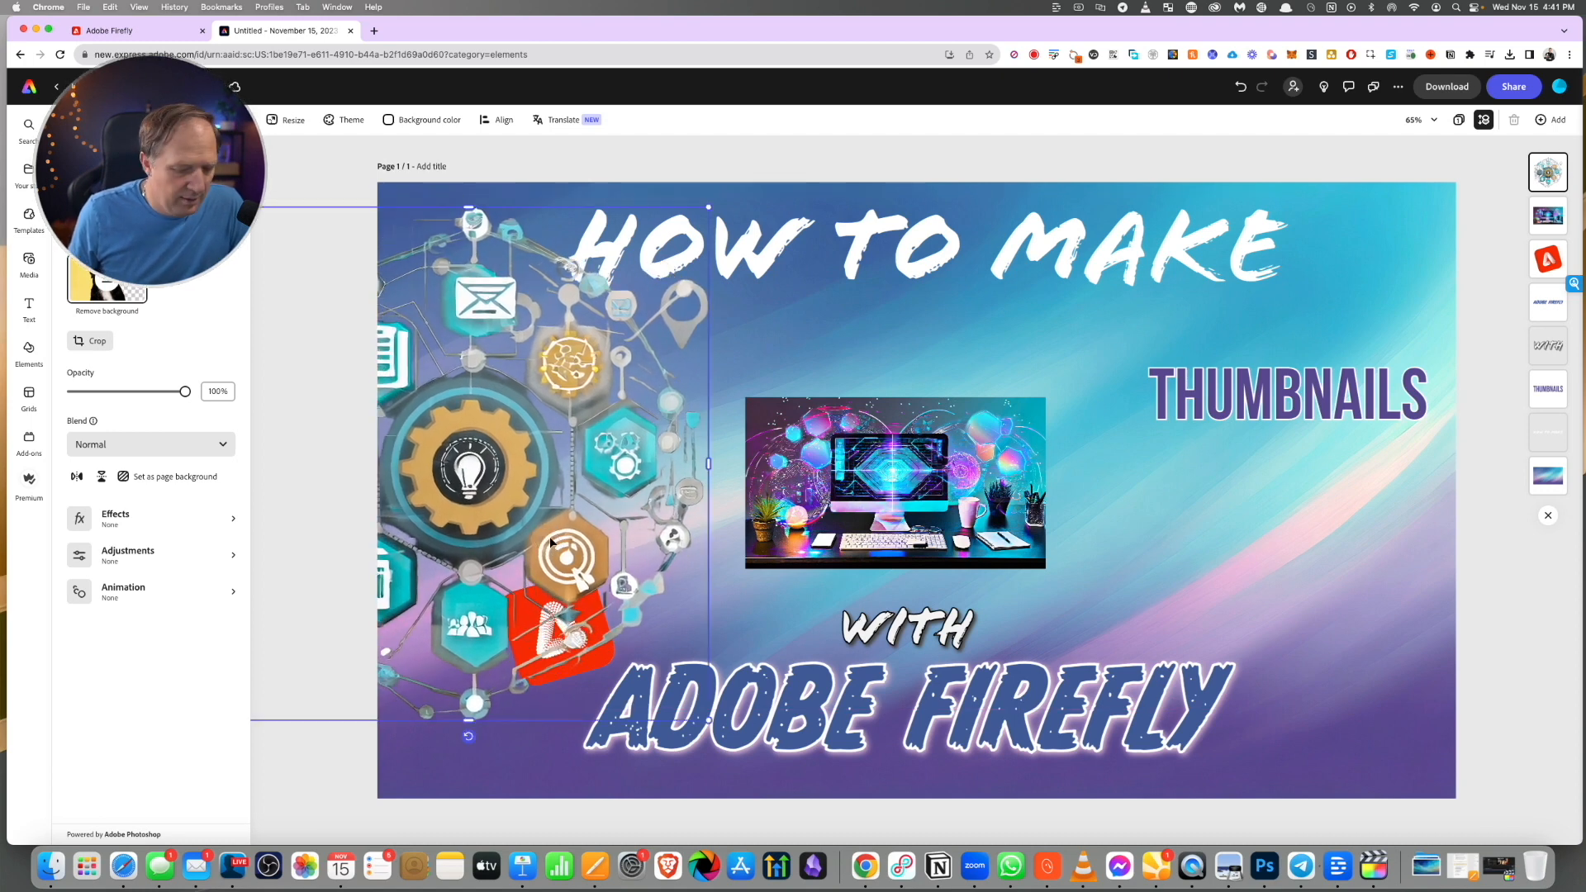
key("super+bracketleft")
key("super+bracketleft")
key("super+bracketleft")
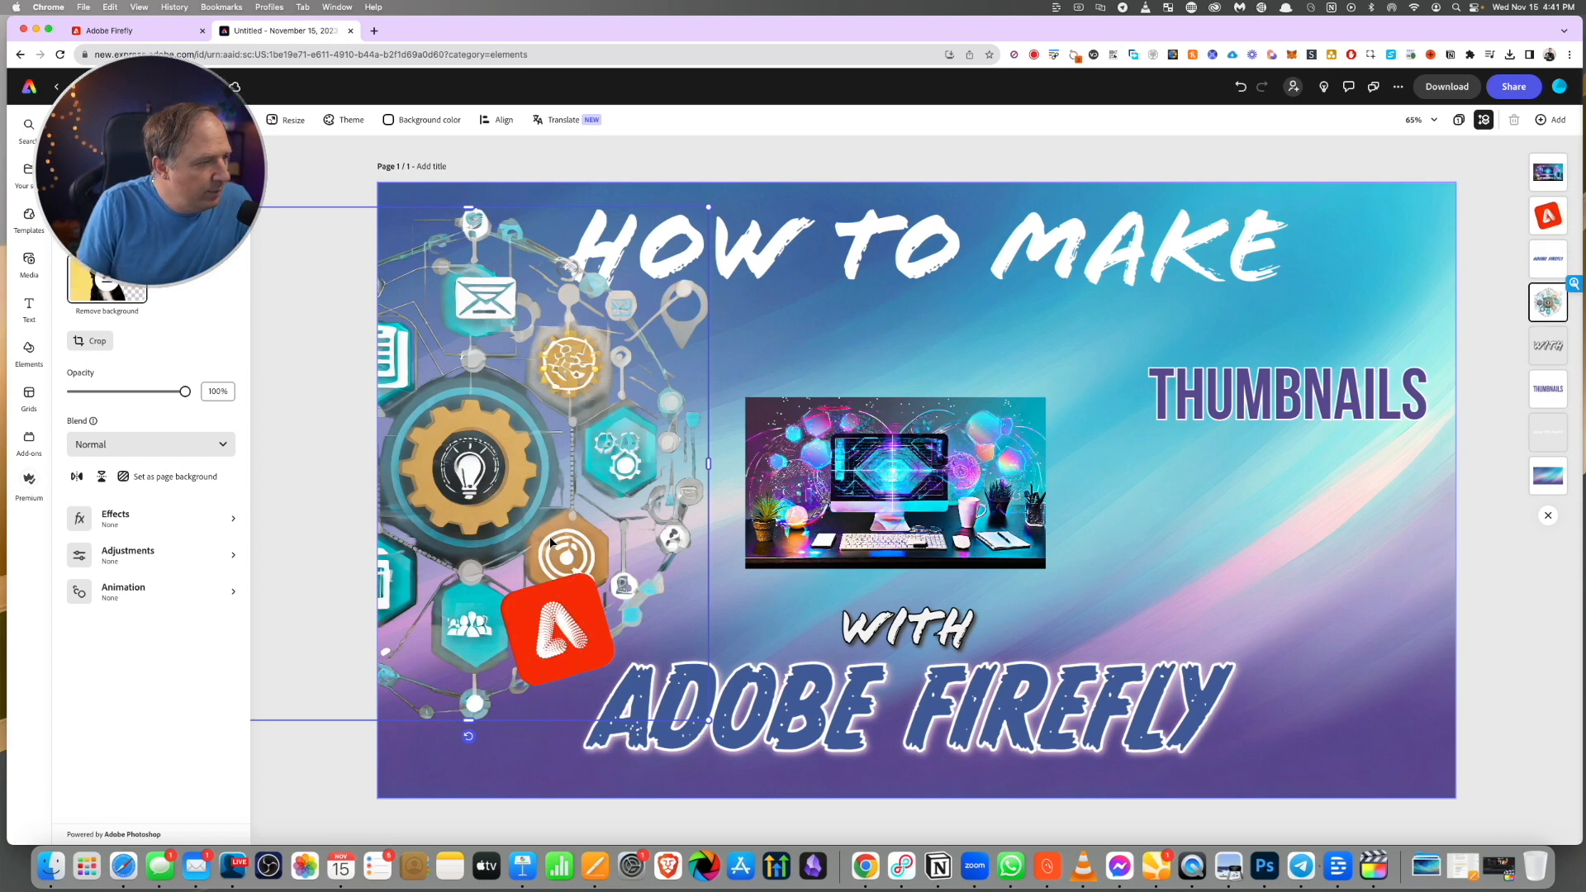
key("super+bracketleft")
key("super+bracketleft")
key("super+bracketleft")
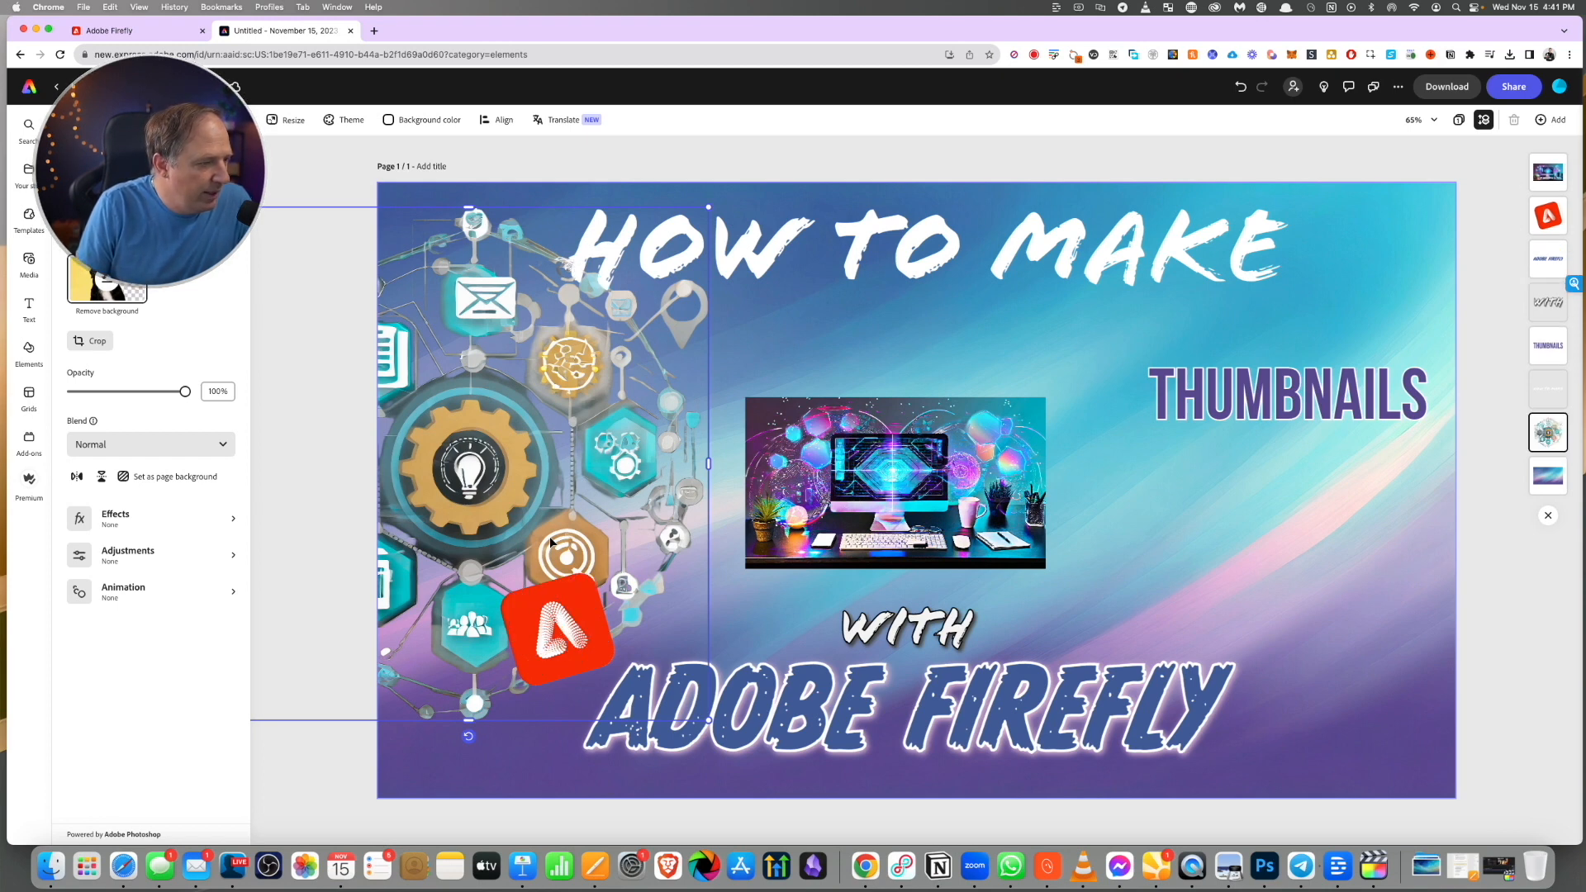
- Set the icons image's opacity to 22% and enlarge it slightly, shifted further off the canvas's left edge
left_click_drag(188, 391, 97, 393)
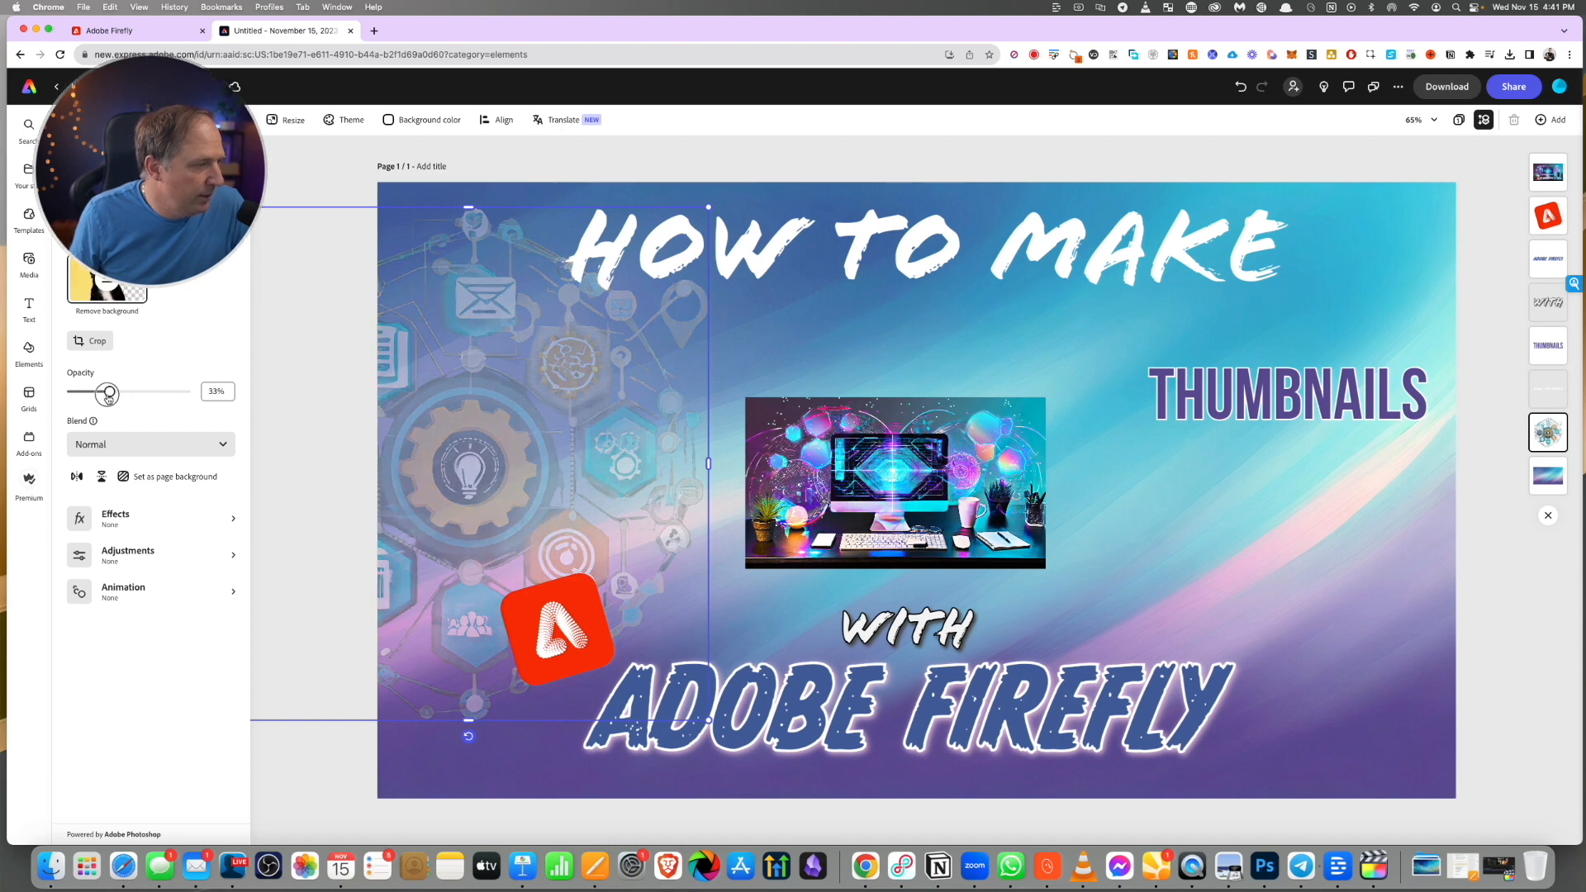
left_click_drag(708, 719, 762, 777)
left_click_drag(665, 541, 599, 525)
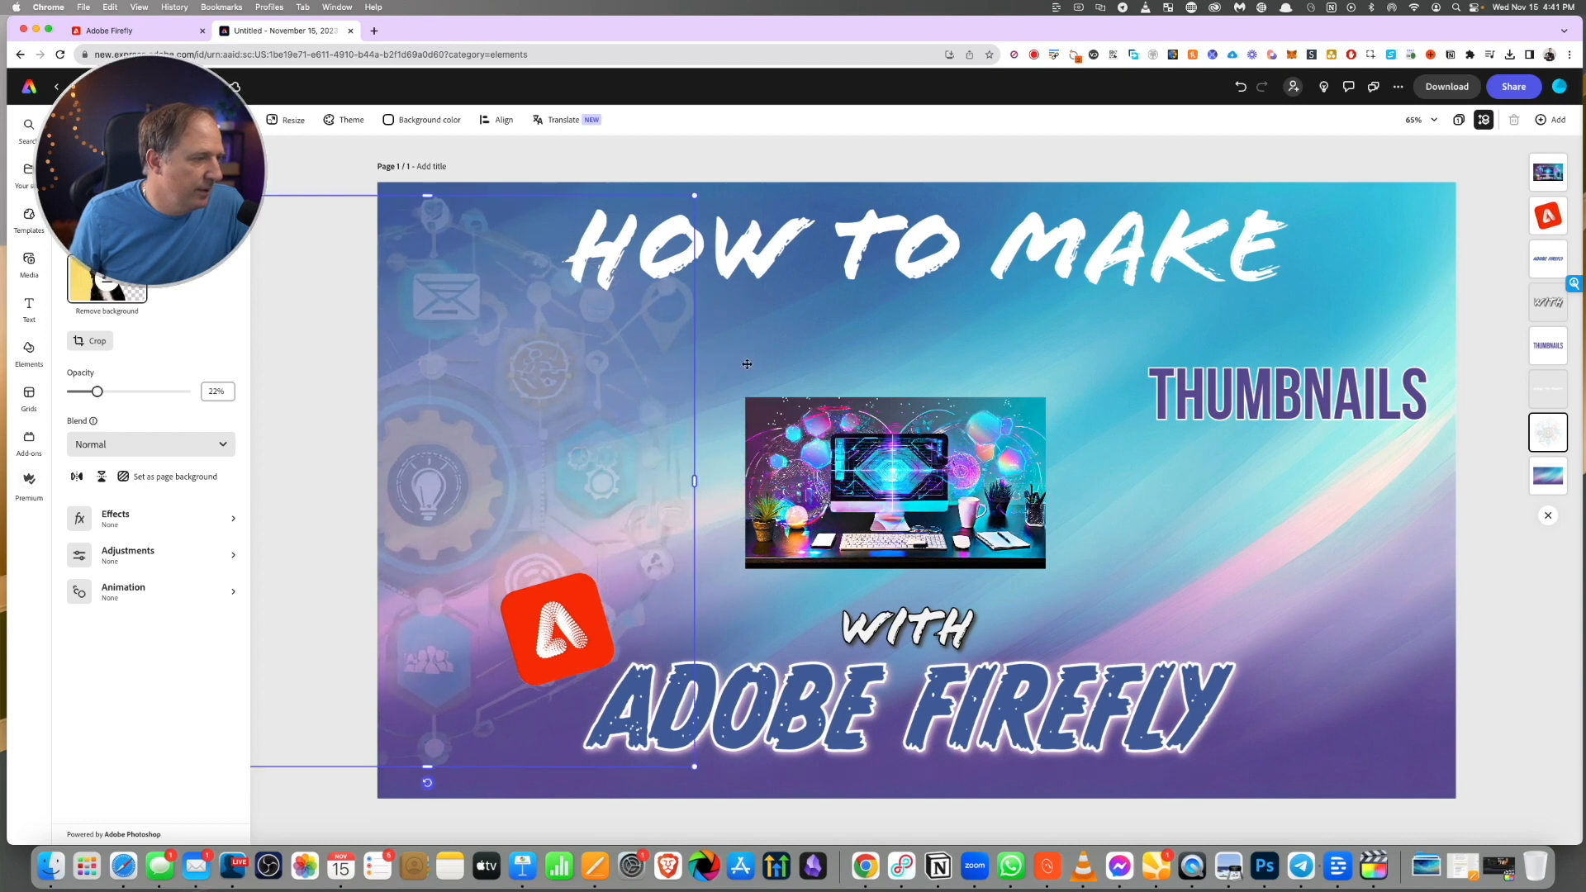
left_click(940, 147)
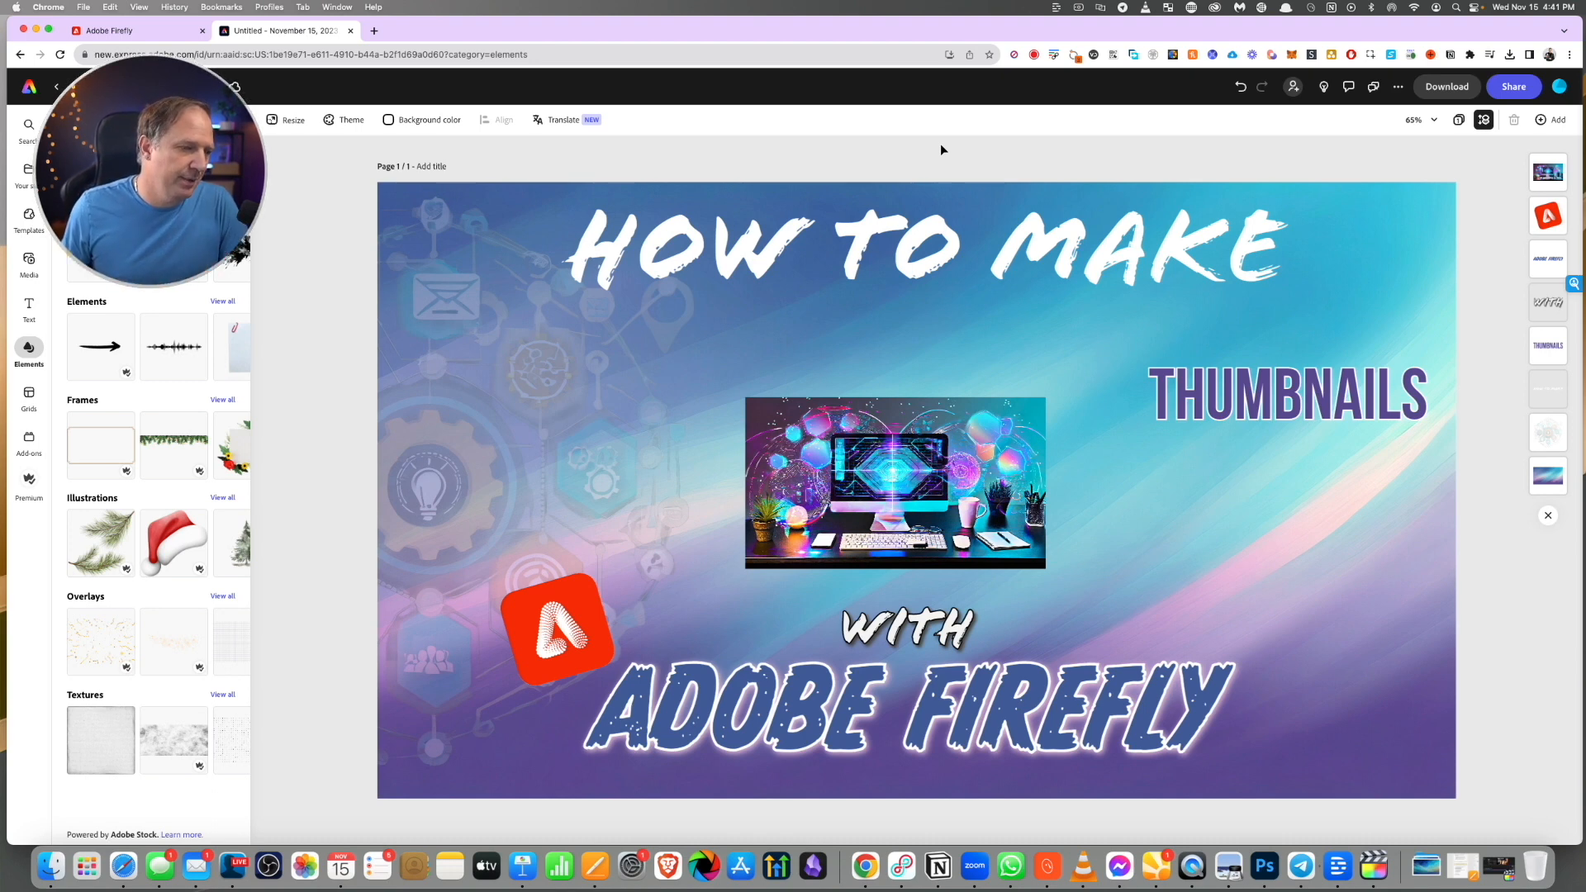
- Move "THUMBNAILS" centered beneath "HOW TO MAKE" and restyle it with a dark red fill at font size 300
left_click_drag(1206, 379, 837, 312)
left_click(89, 495)
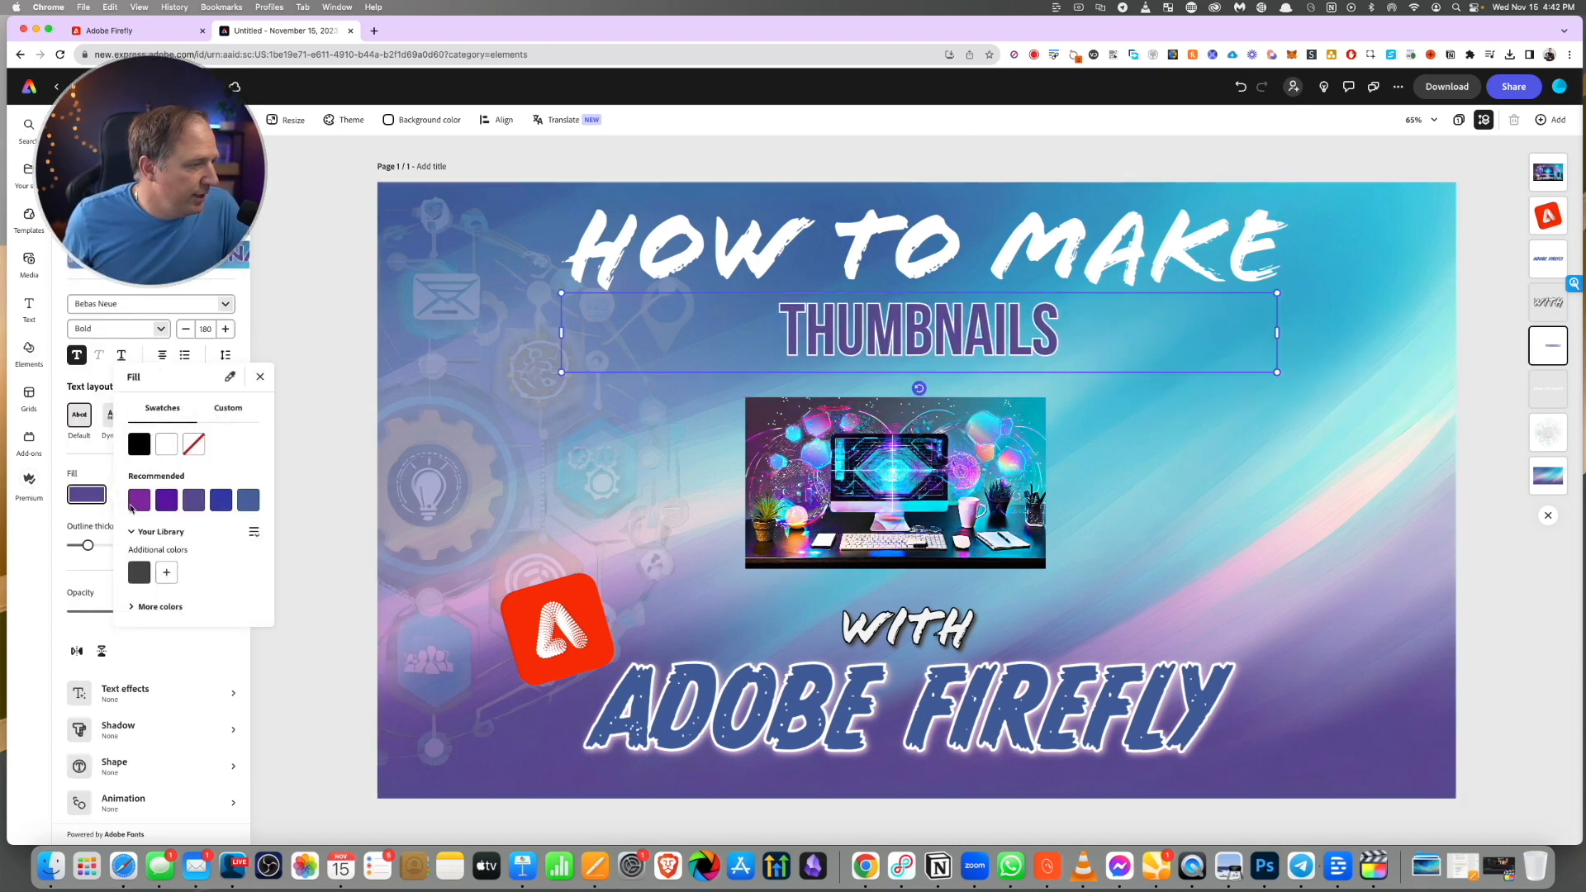
left_click(139, 605)
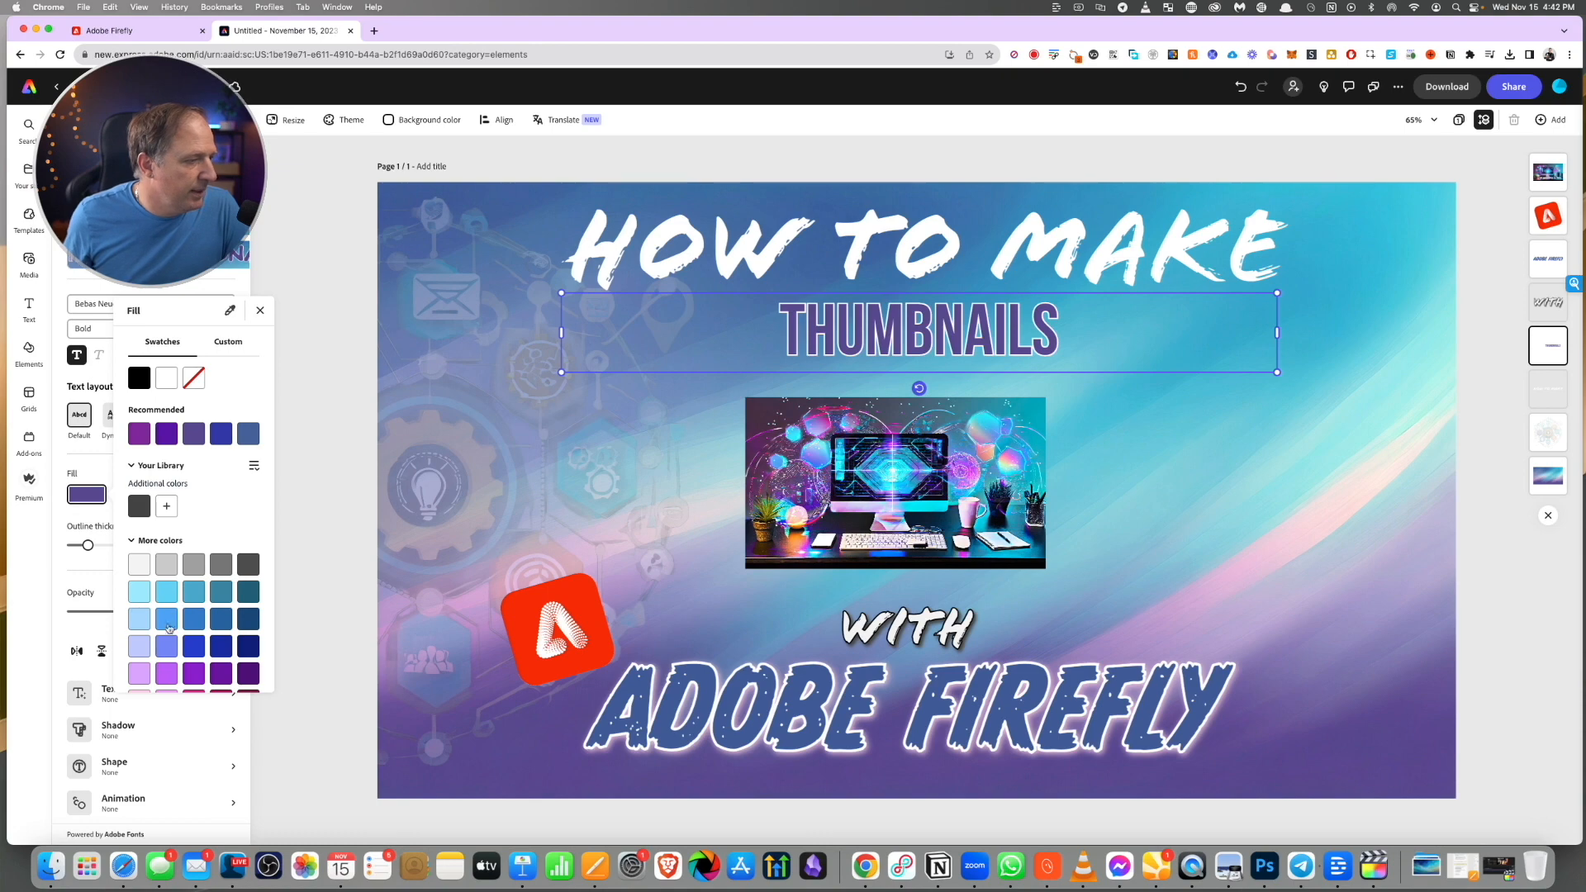
scroll(169, 628, "down", 4)
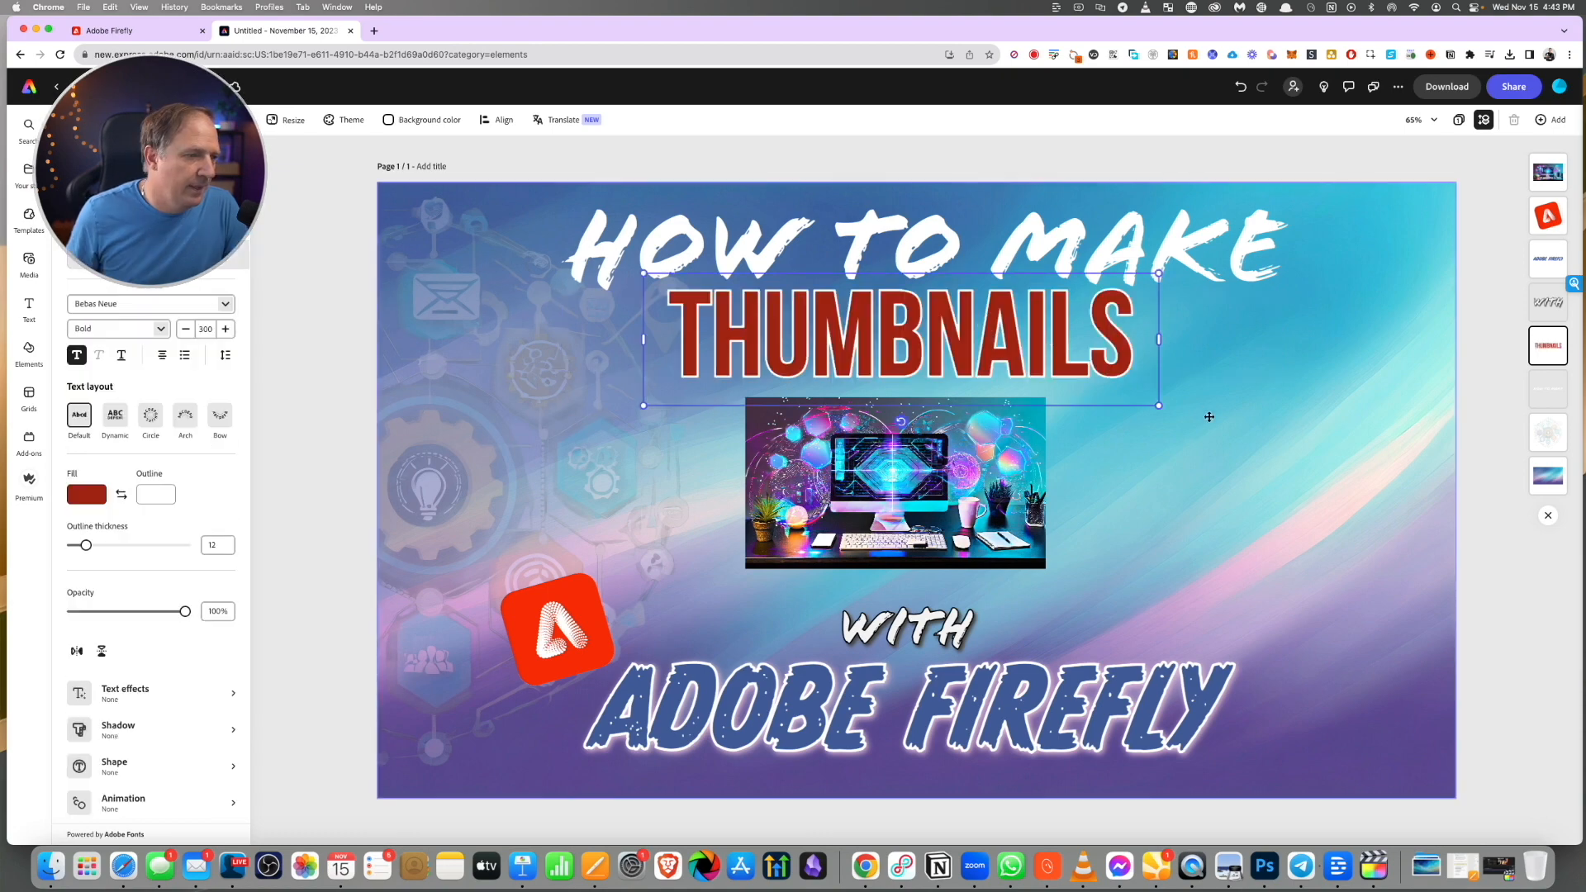
left_click(1209, 416)
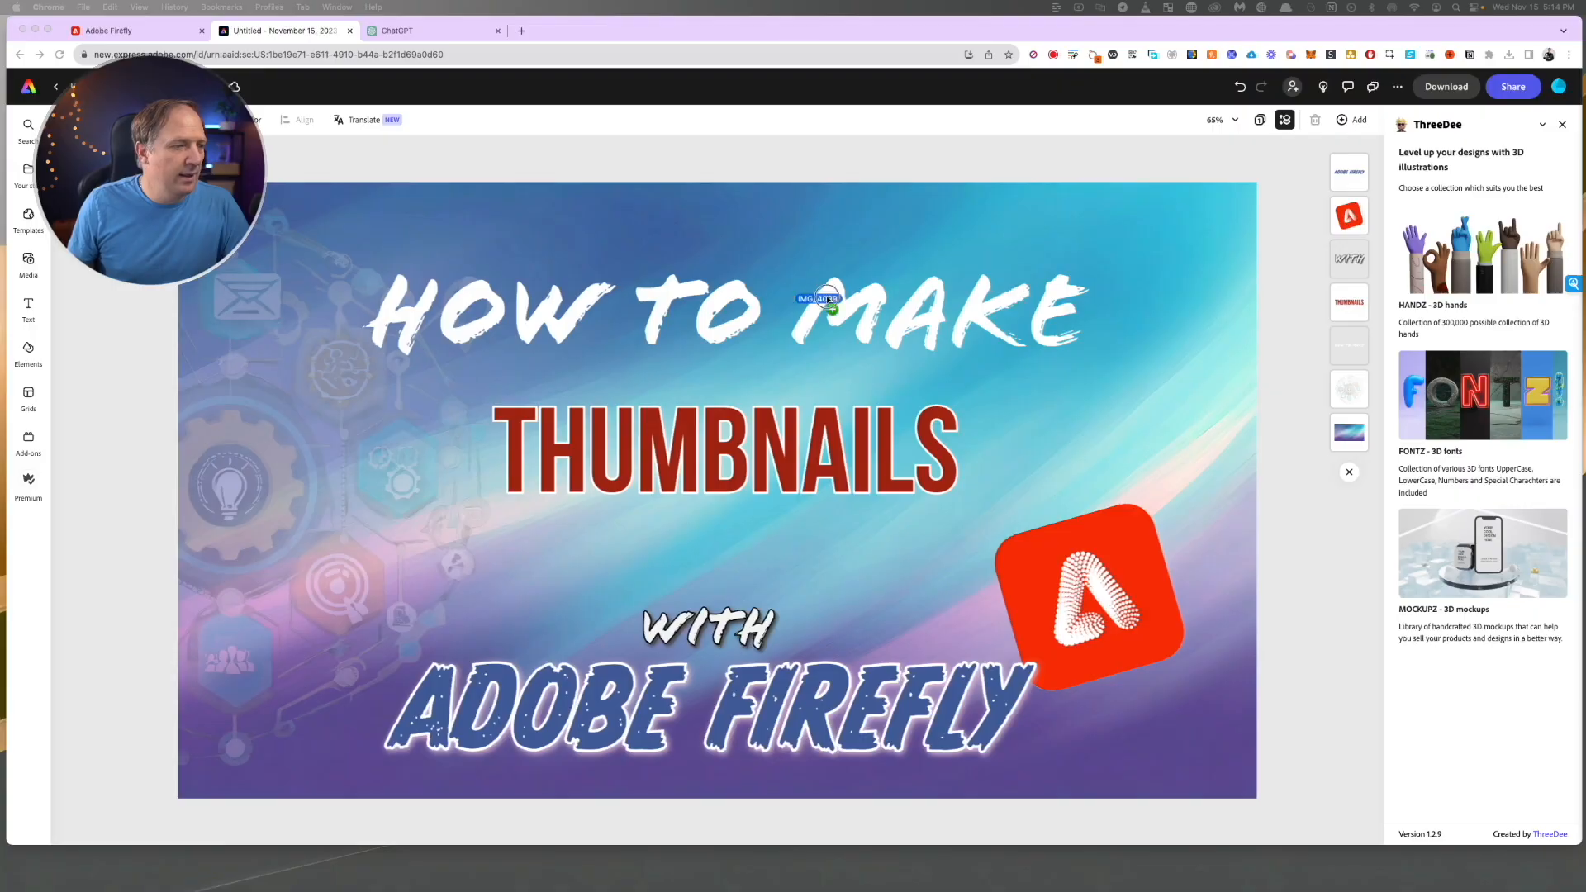
- Add the selfie photo to the thumbnail, enlarge it over the title and remove its background
left_click_drag(829, 299, 829, 300)
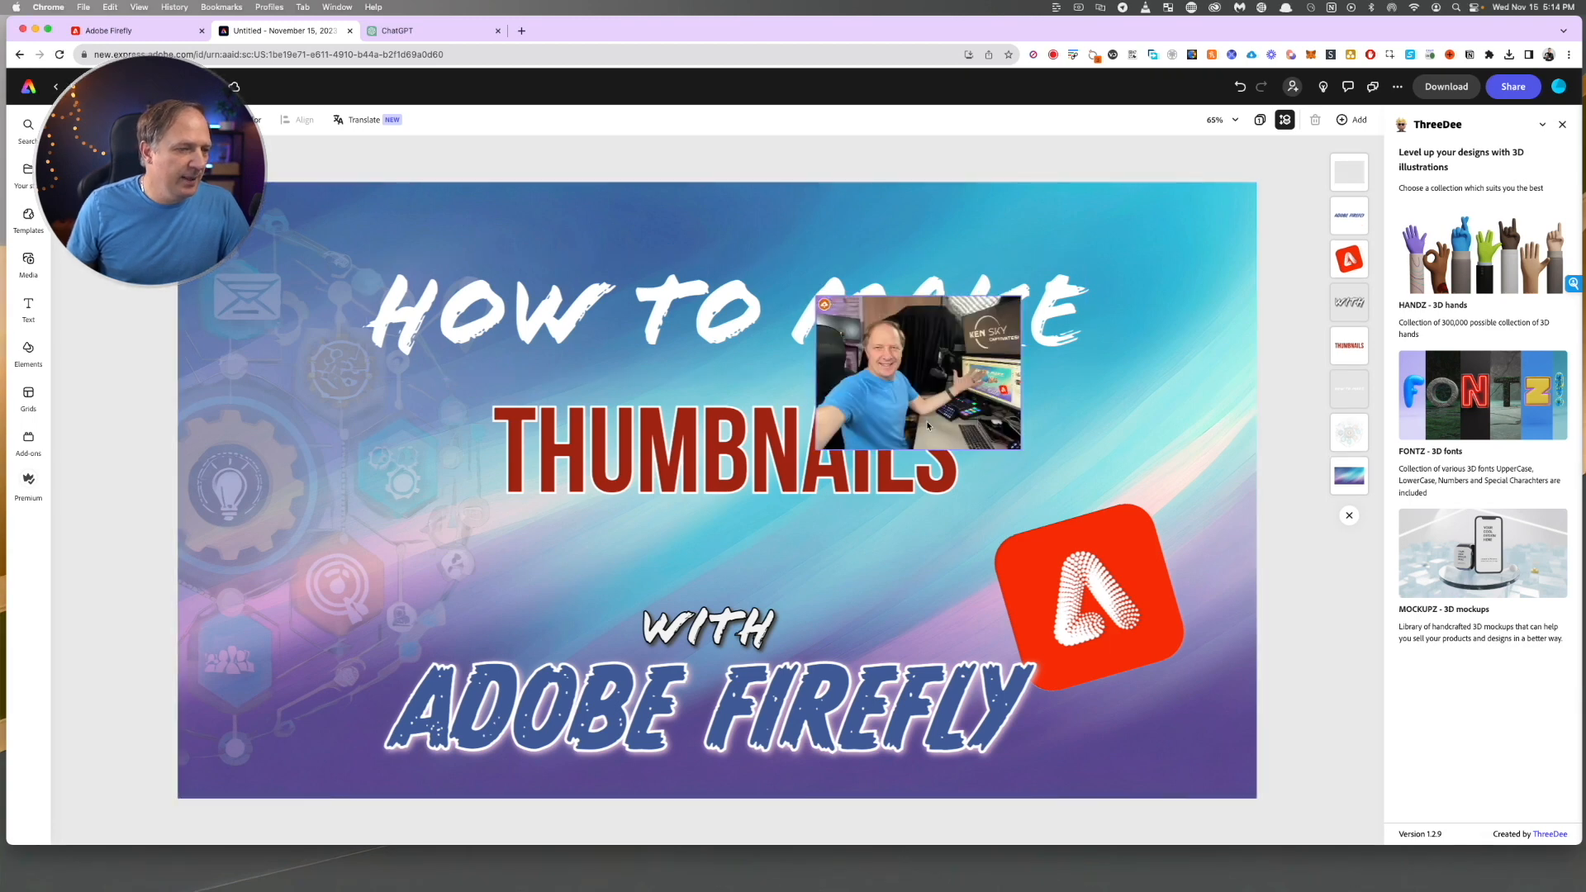
left_click_drag(975, 359, 672, 306)
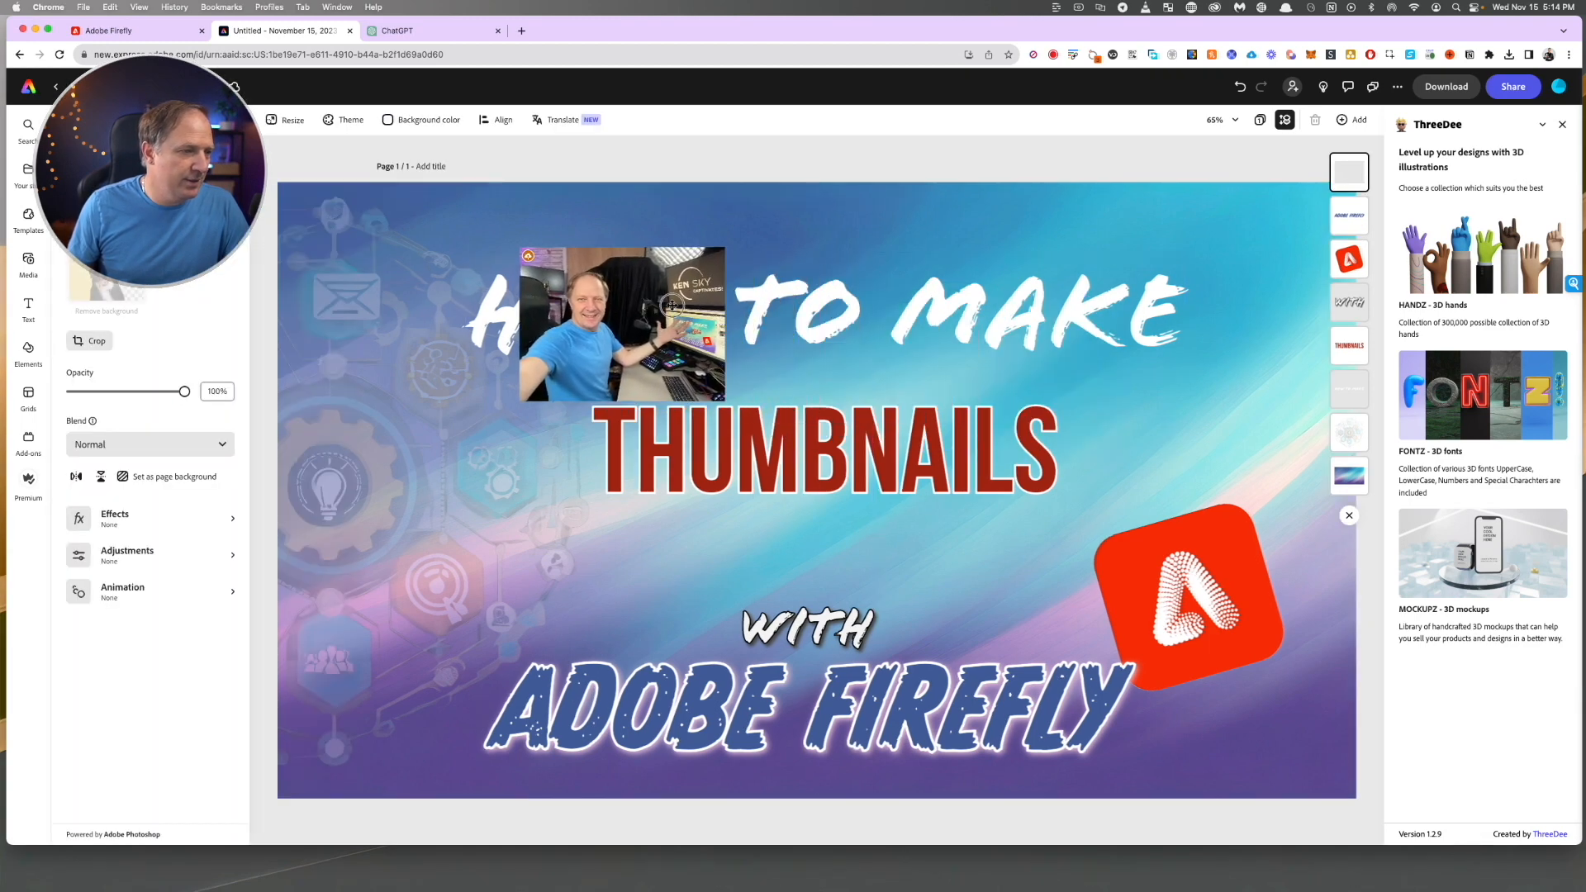
left_click_drag(725, 401, 1242, 712)
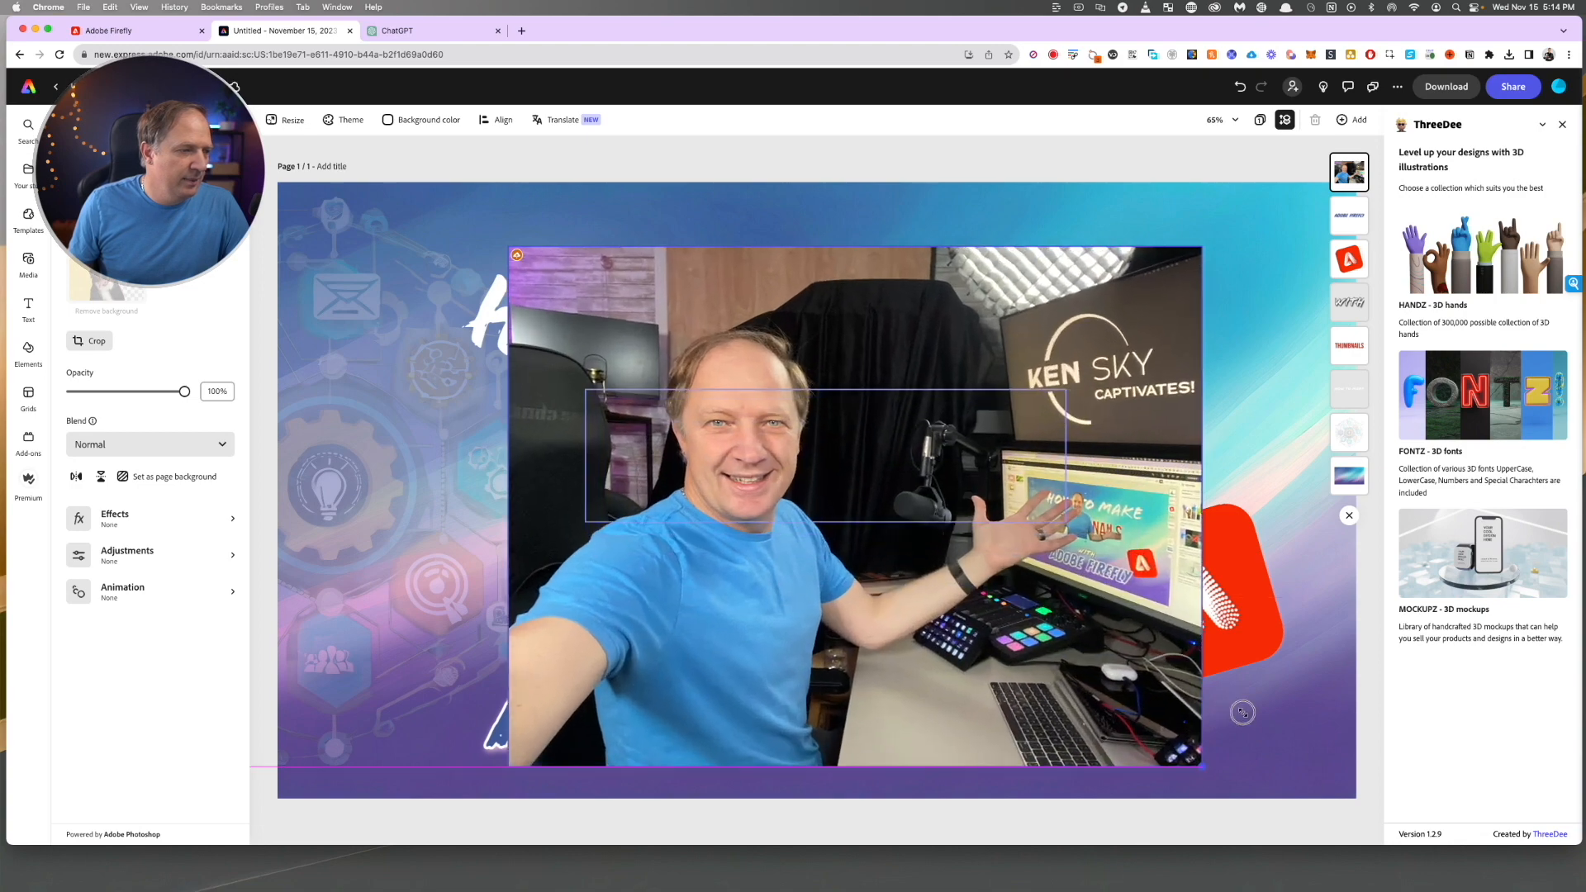
left_click_drag(1072, 368, 1066, 289)
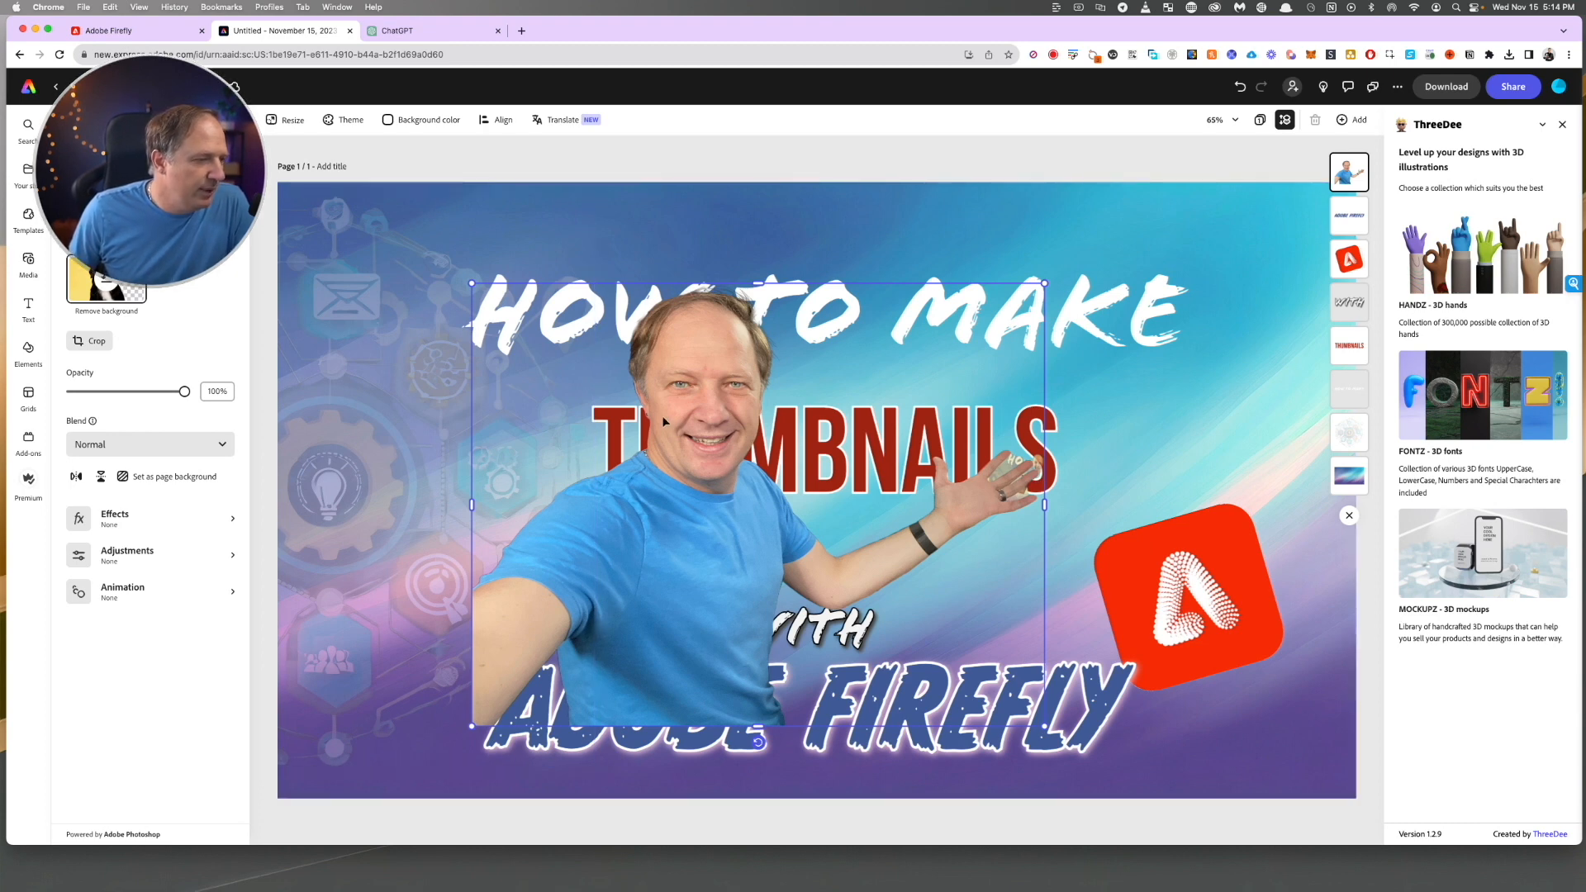
left_click_drag(663, 468, 795, 409)
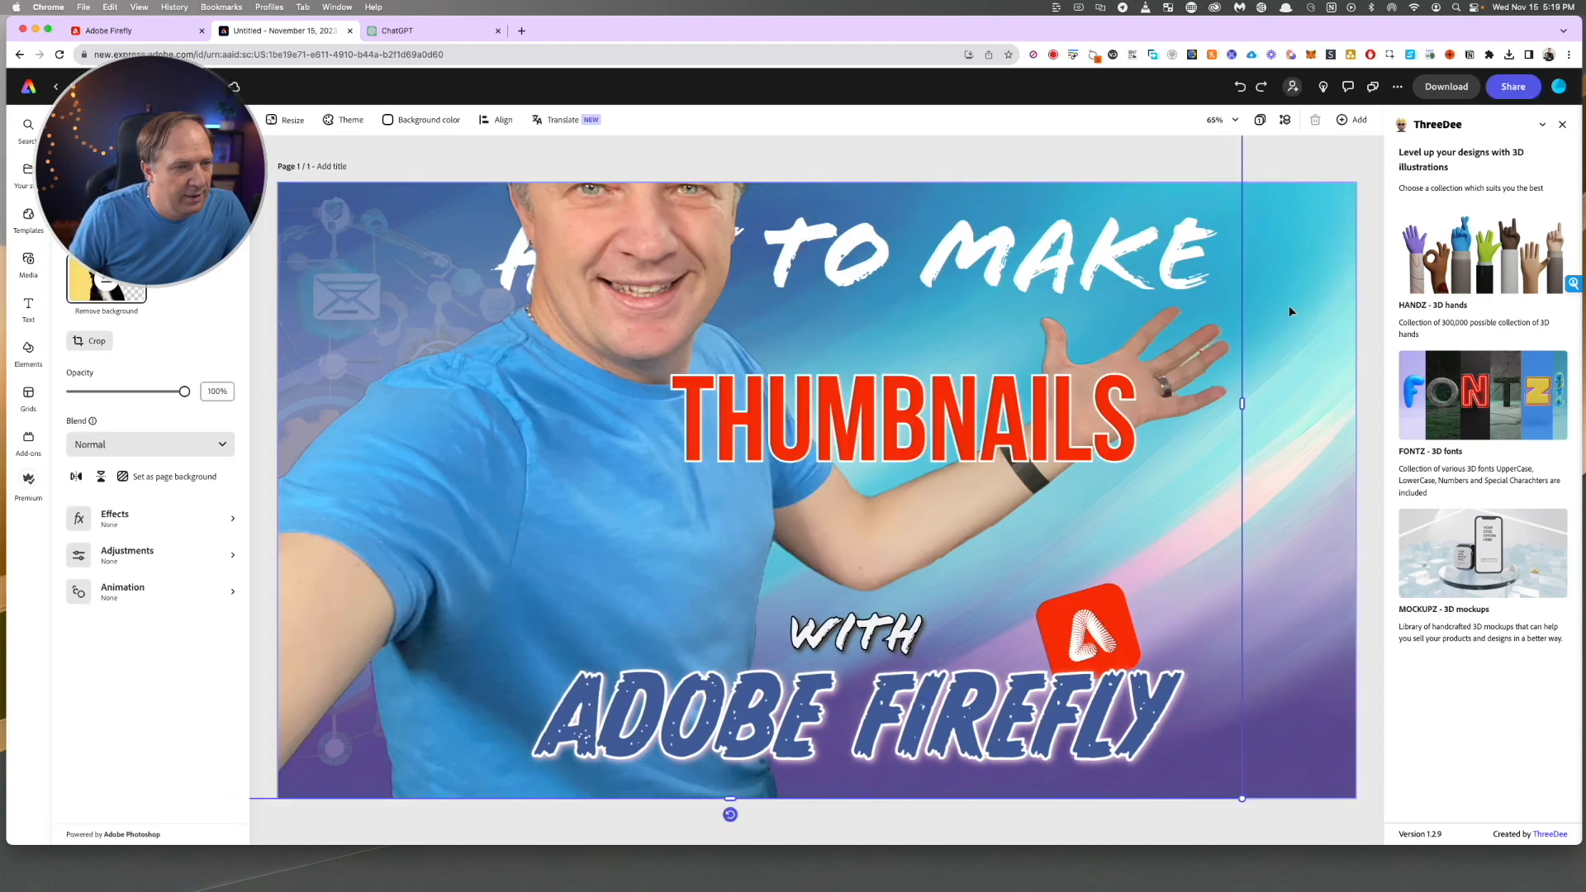
- Shrink the selfie cutout and place it in the canvas's lower-left corner with the open hand beneath "THUMBNAILS"
left_click_drag(1239, 797, 815, 551)
left_click_drag(431, 483, 425, 725)
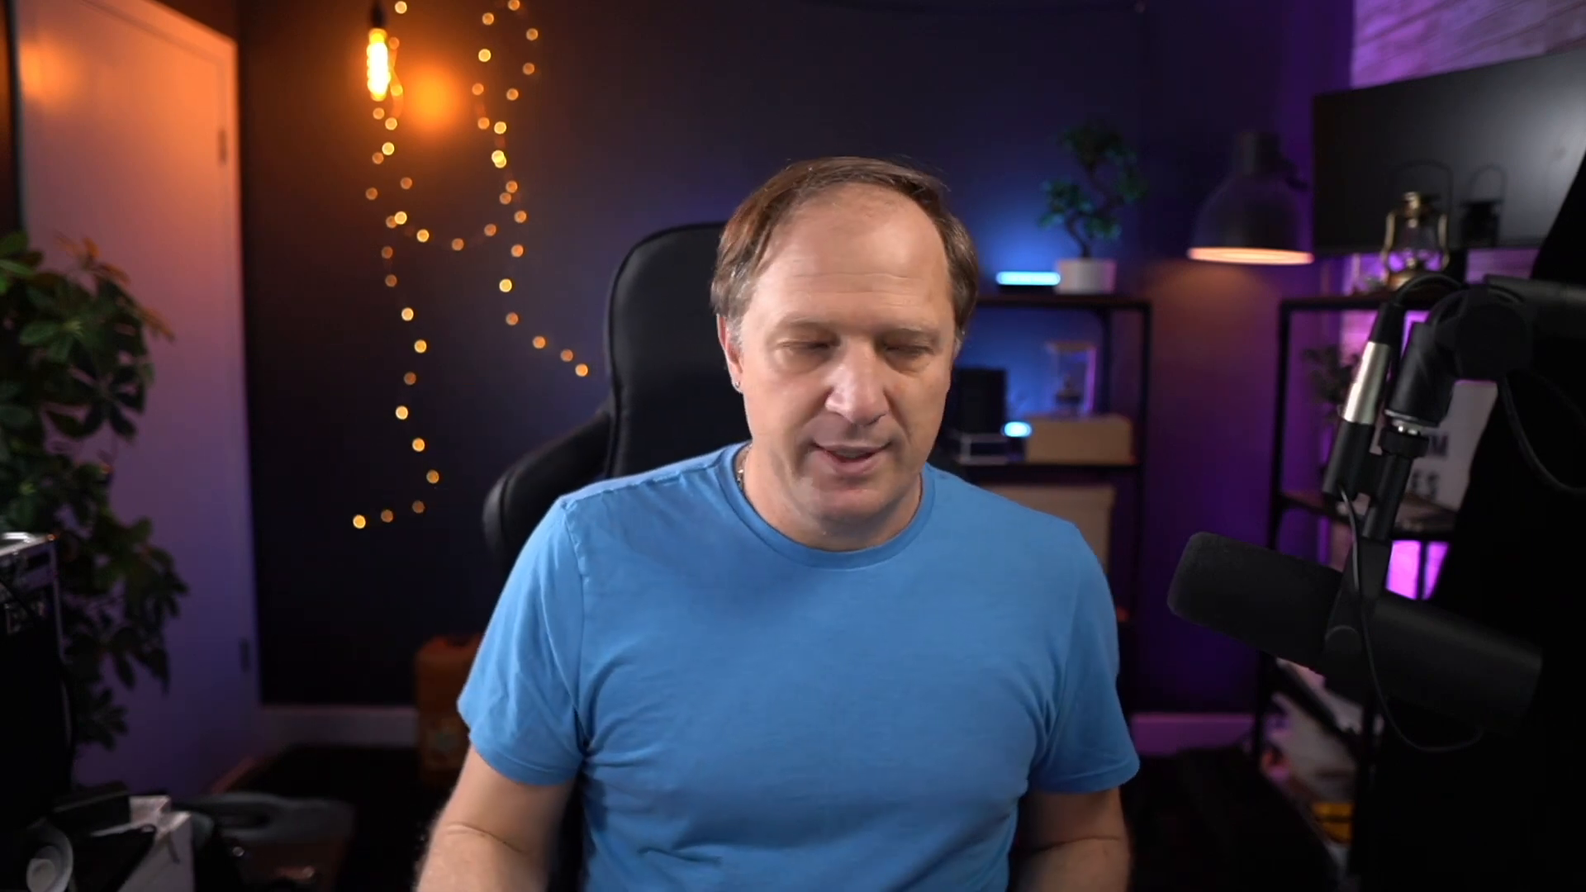
scroll(1219, 421, "left", 1)
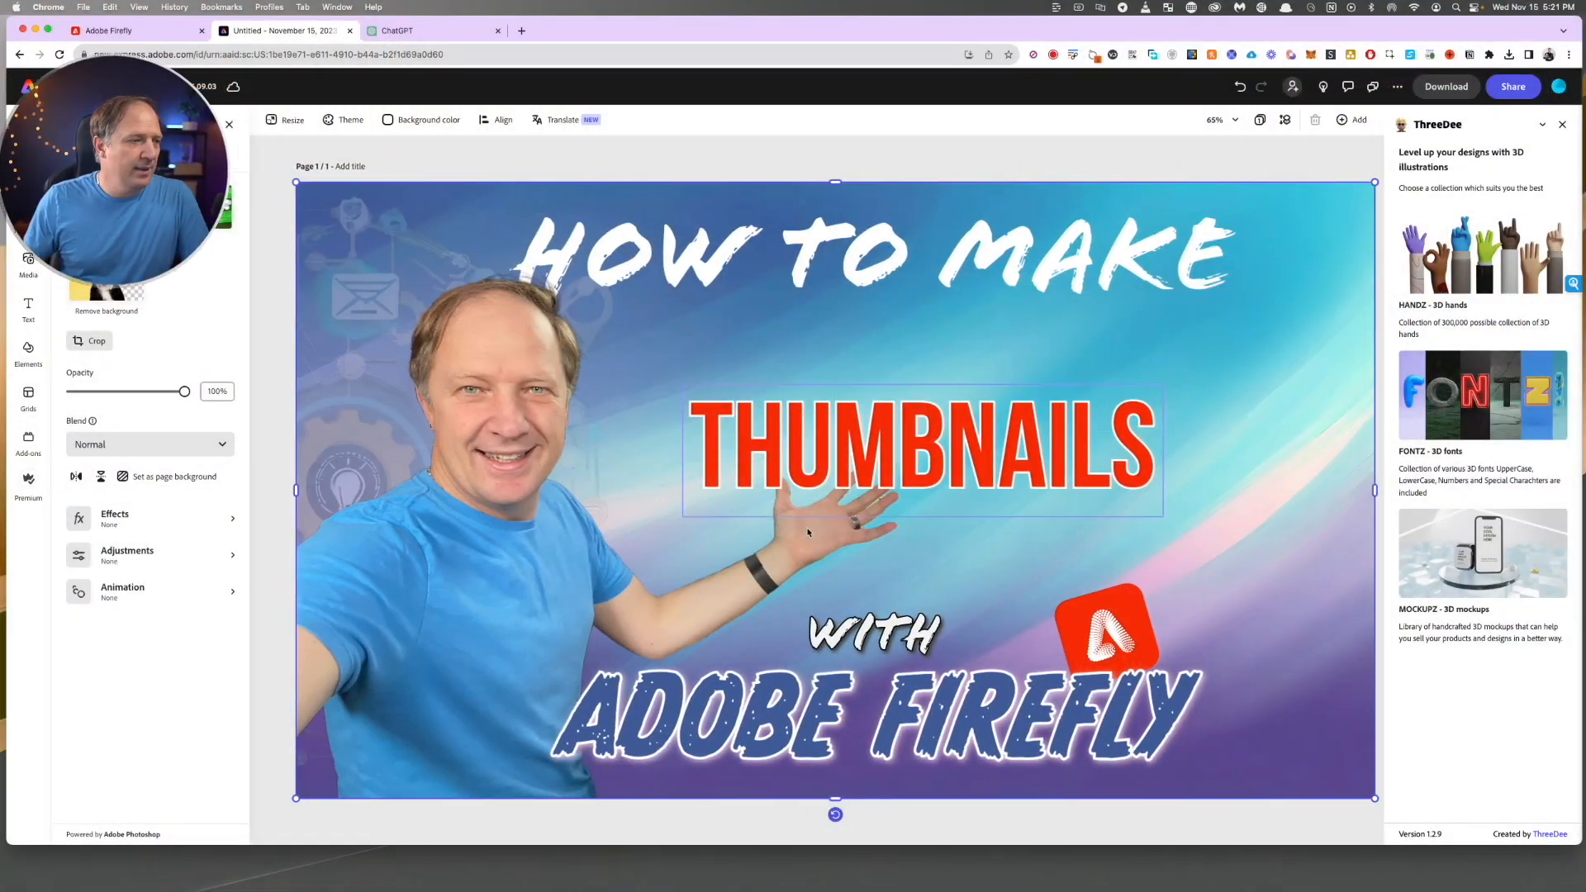